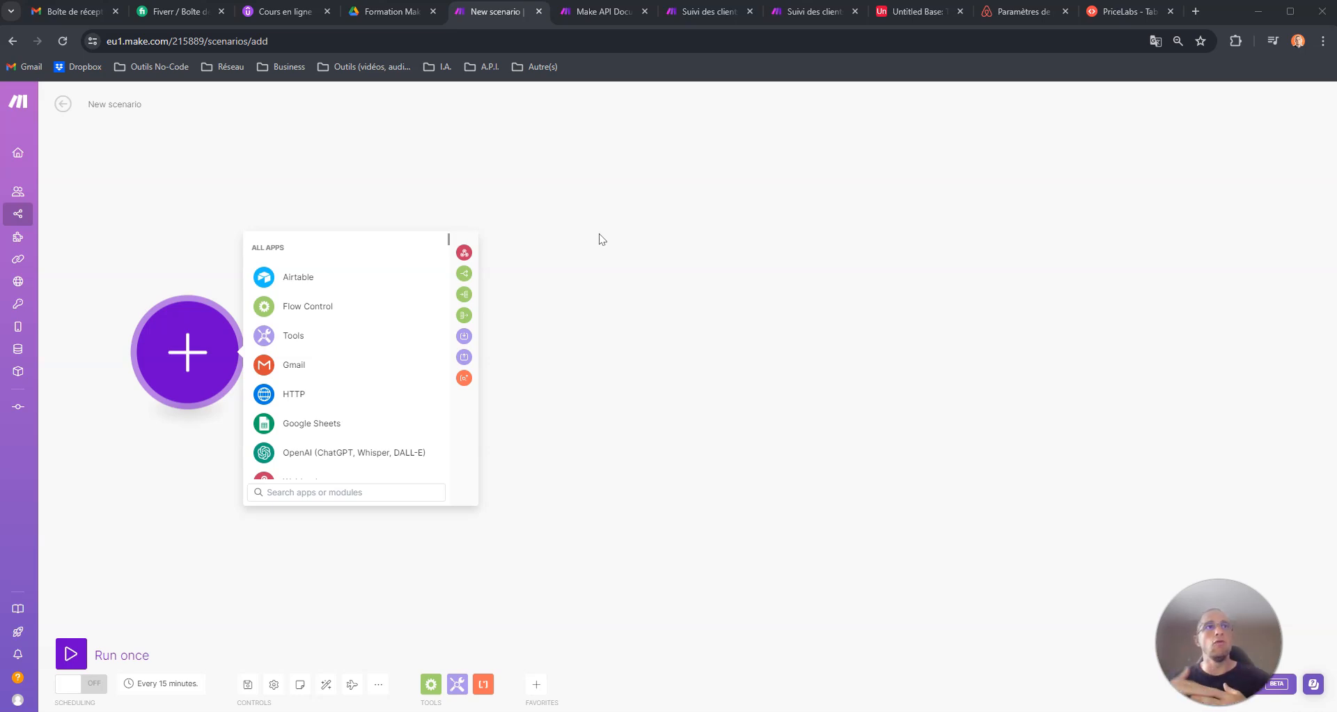
- Add Make's Get a Scenario Blueprint module as the first module of the new scenario
click(654, 220)
click(567, 313)
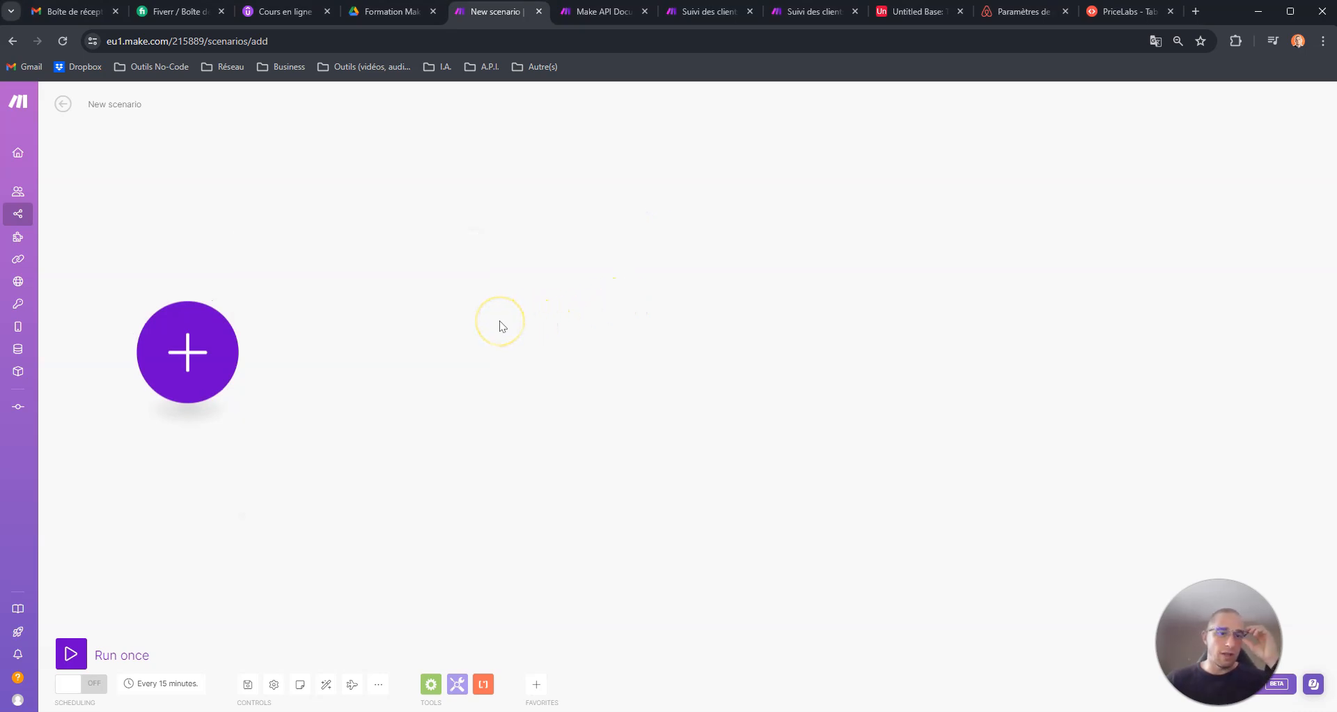
drag(400, 346, 429, 244)
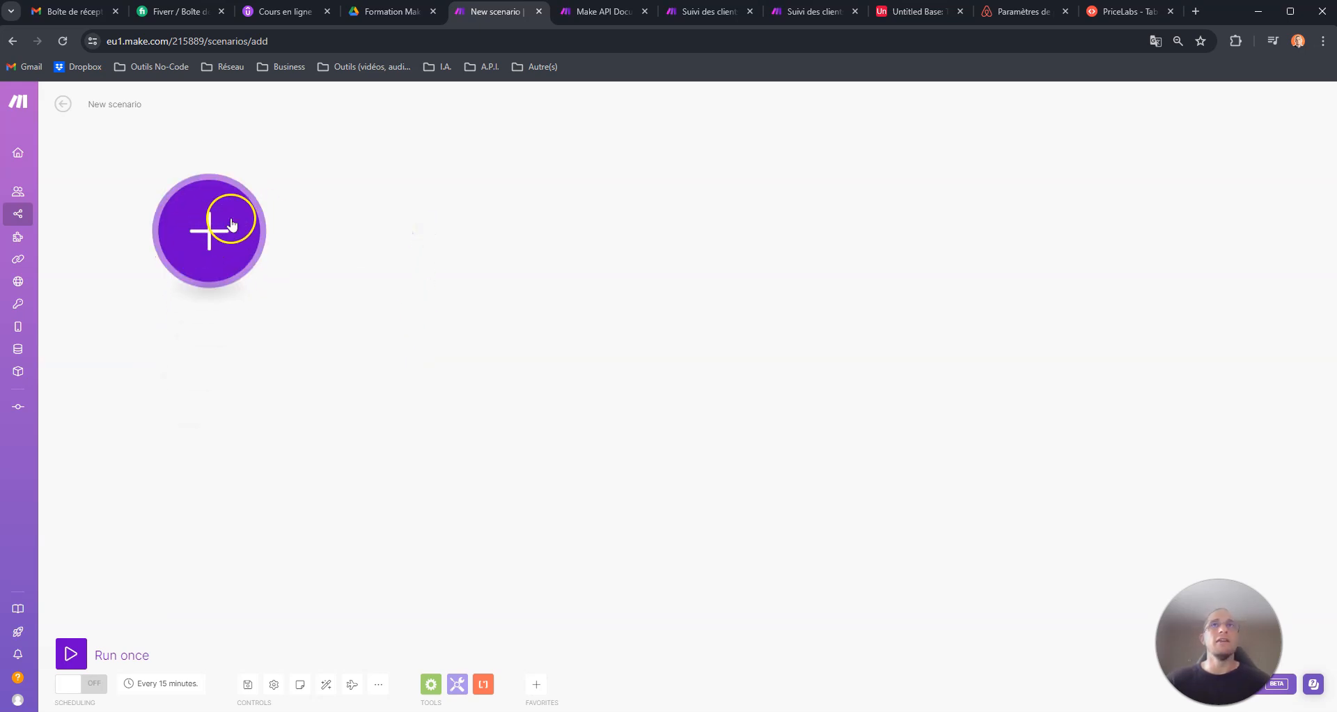
click(209, 234)
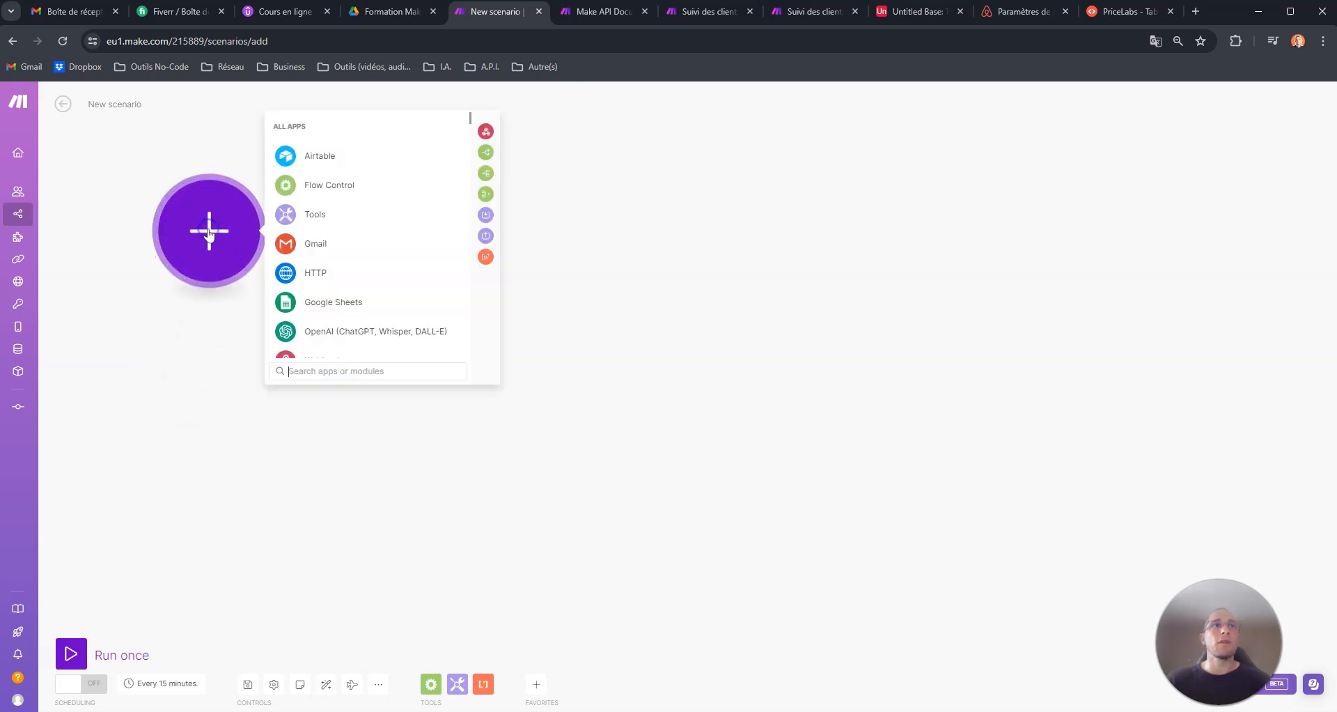
click(323, 371)
text(Make)
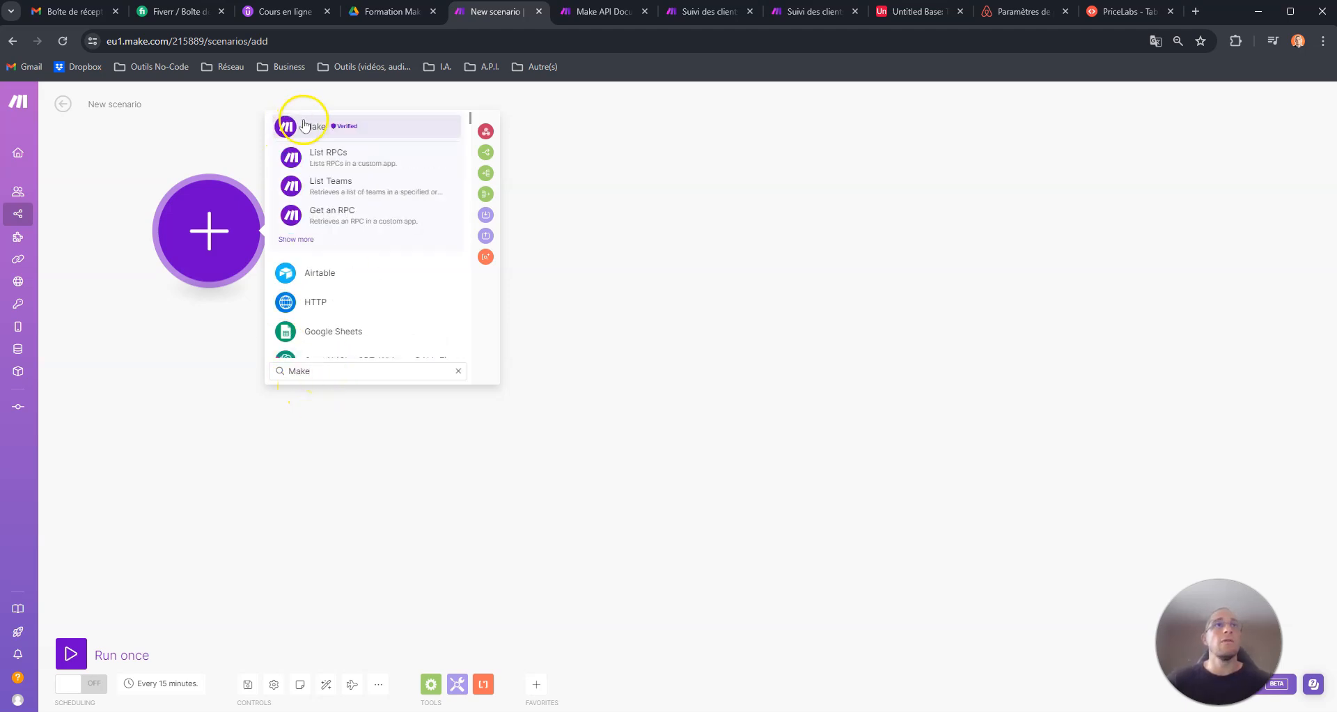
click(297, 124)
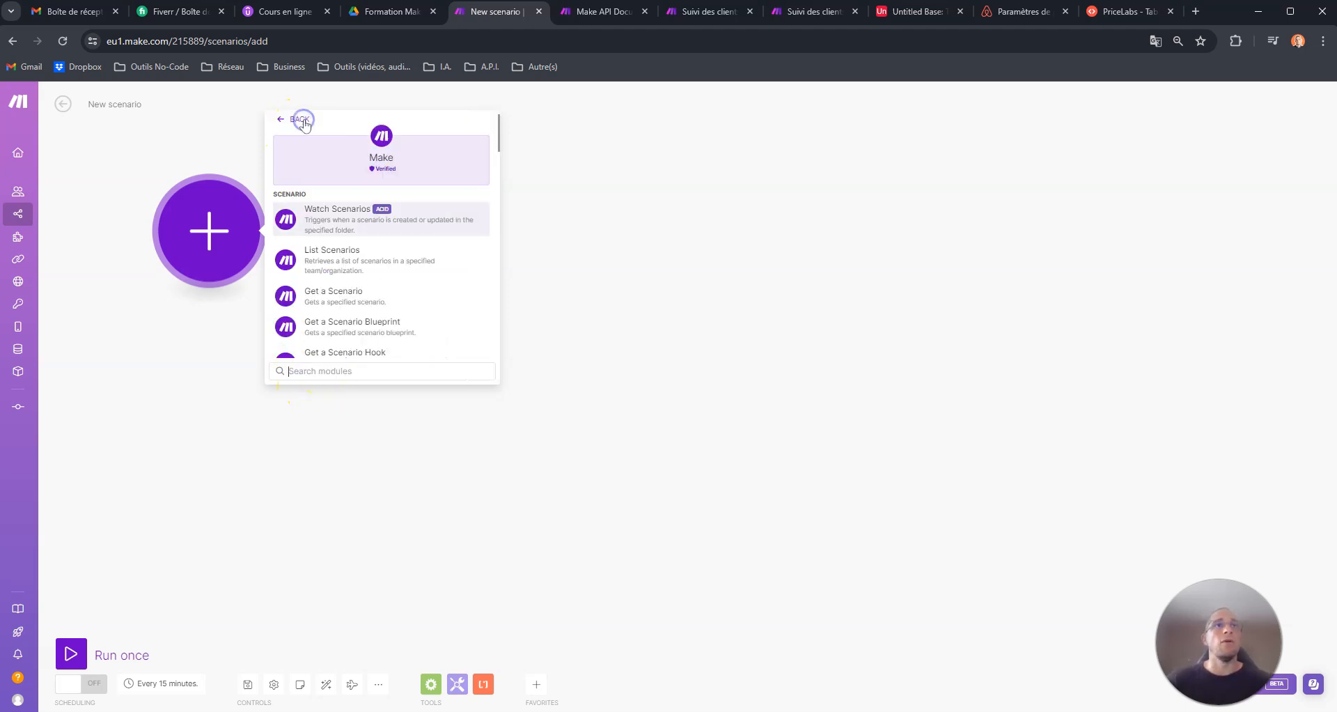
scroll(358, 261, down, 3)
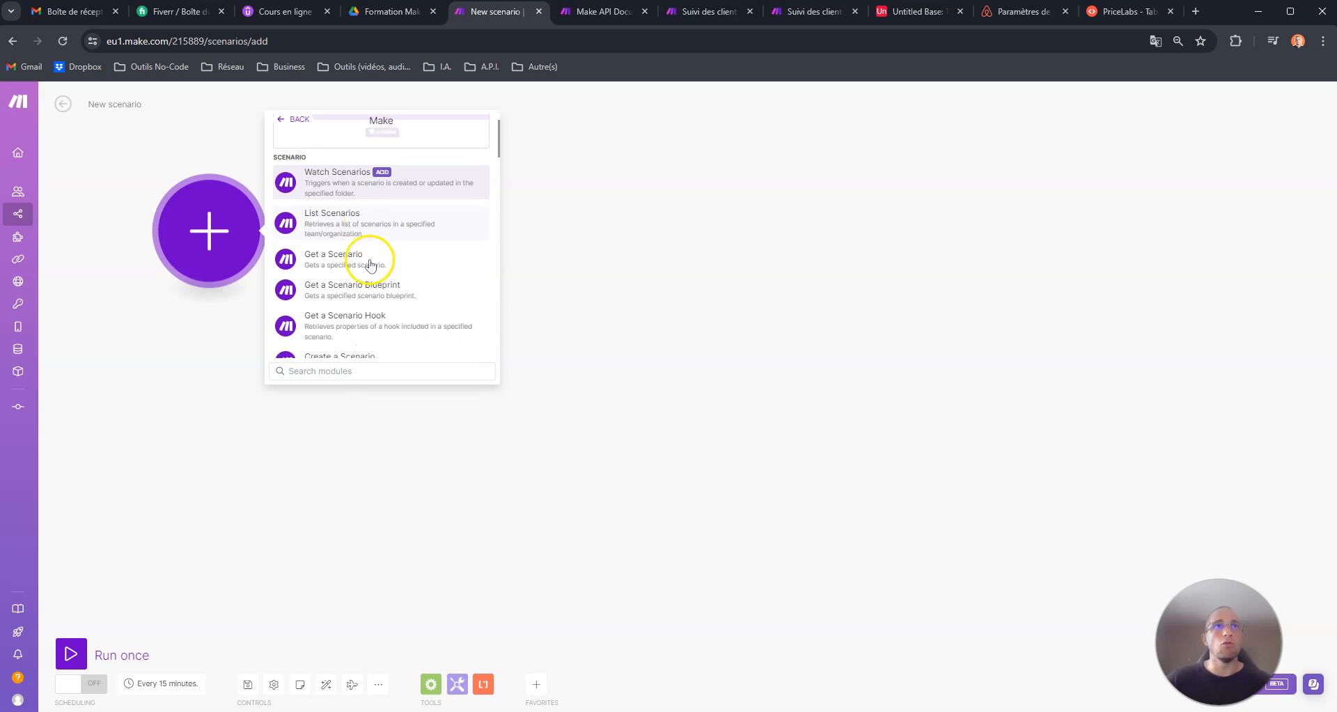
scroll(358, 260, up, 3)
text(Blue)
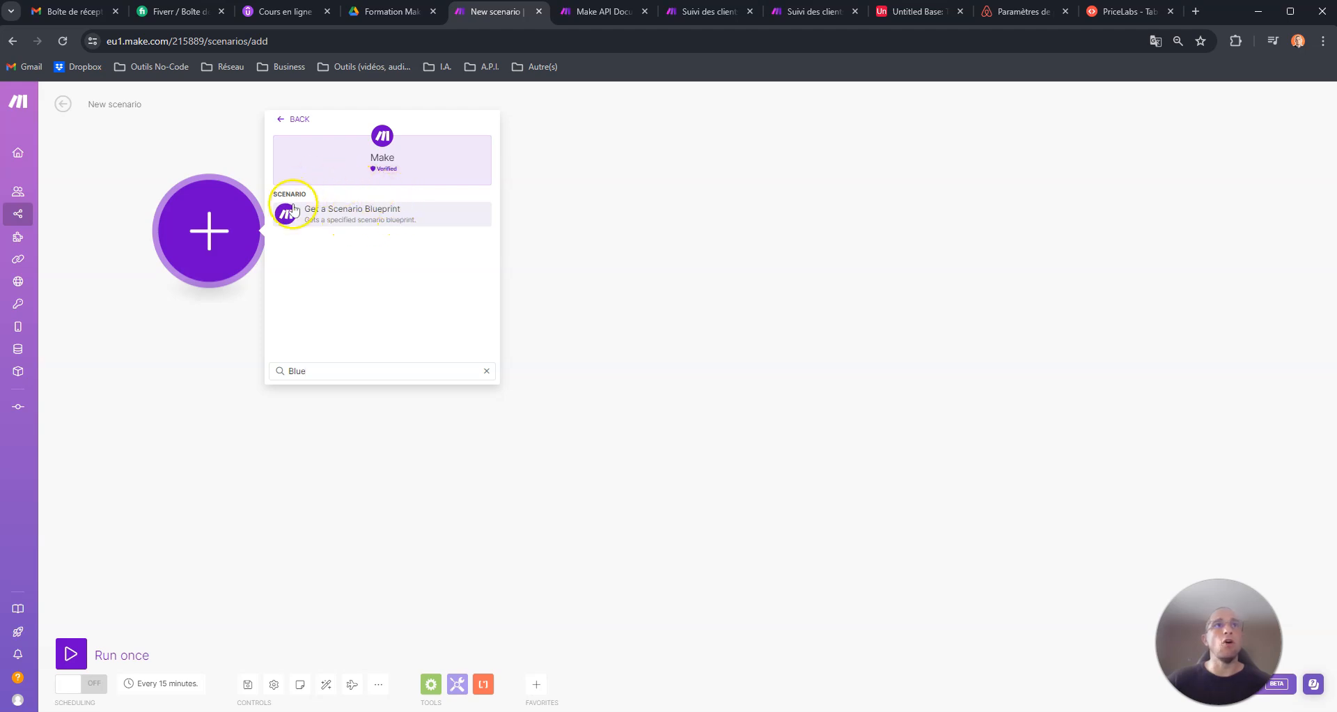
click(332, 218)
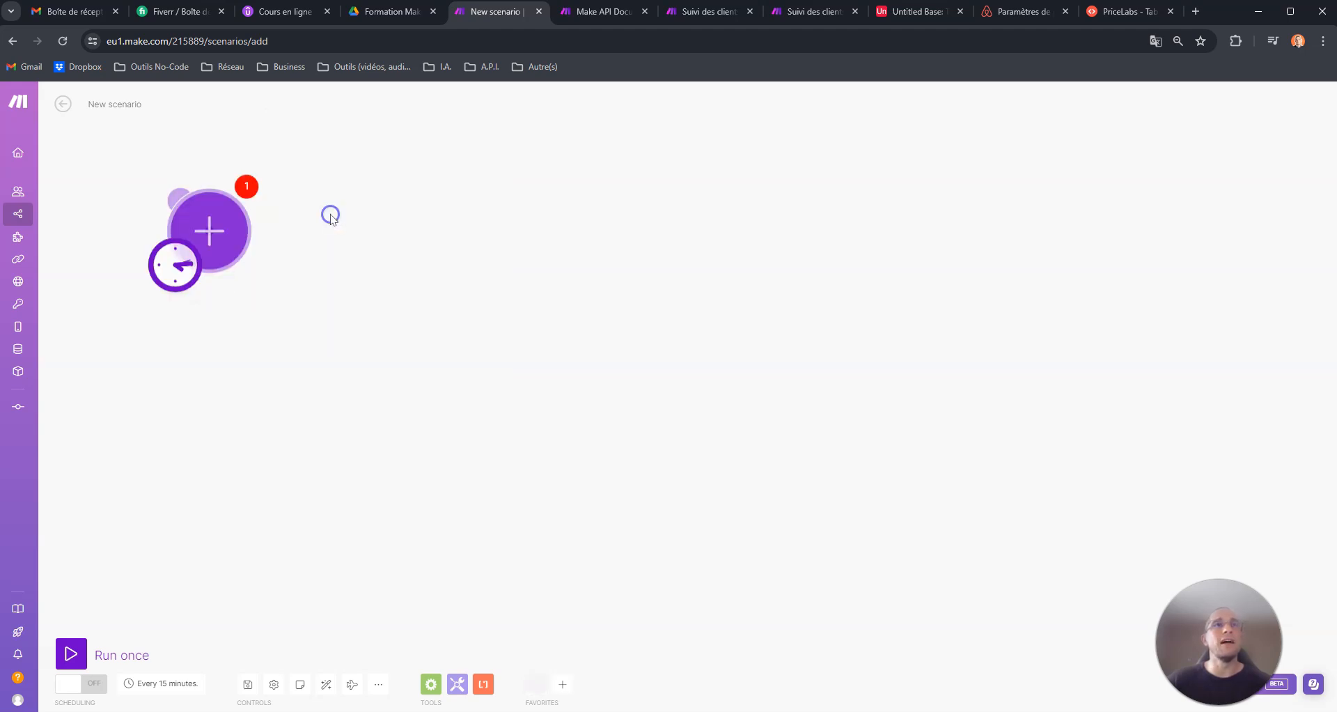
- Try entering the Suivi des clients scenario's ID, copied from its URL, as the blueprint module's Scenario ID, then clear it
click(459, 170)
click(393, 248)
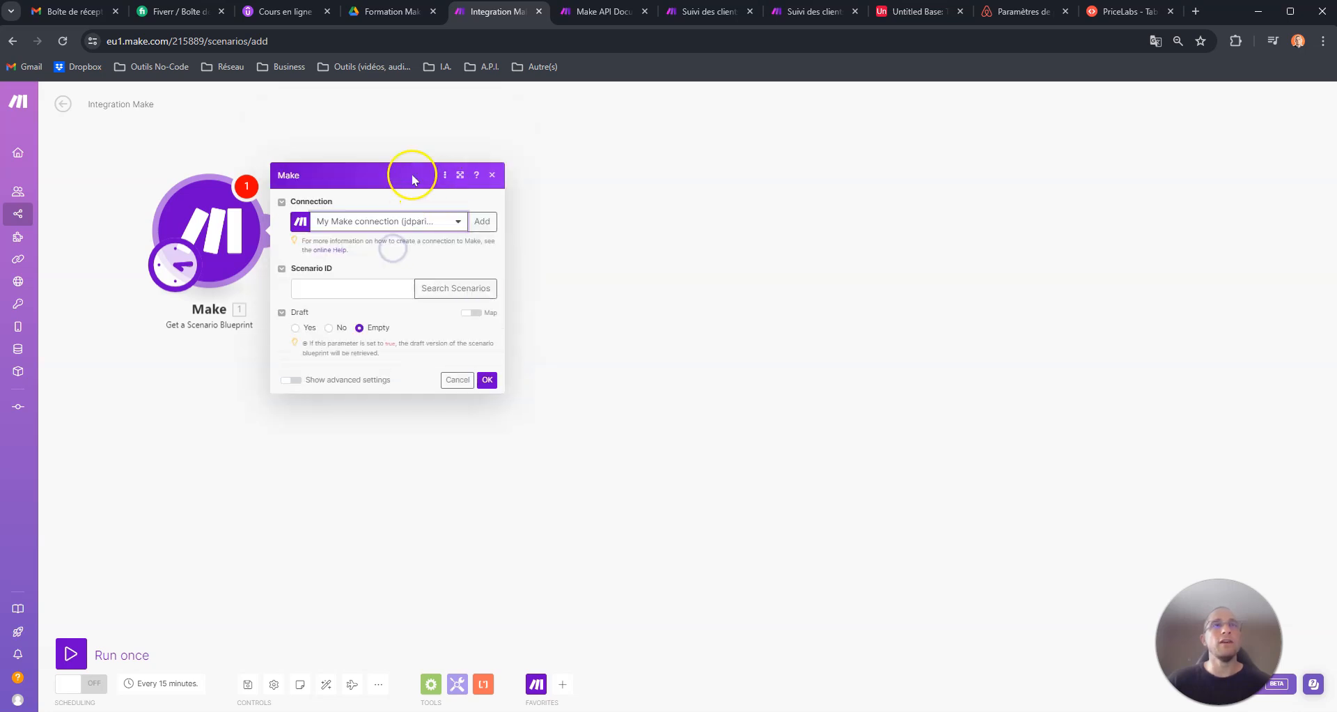
click(351, 234)
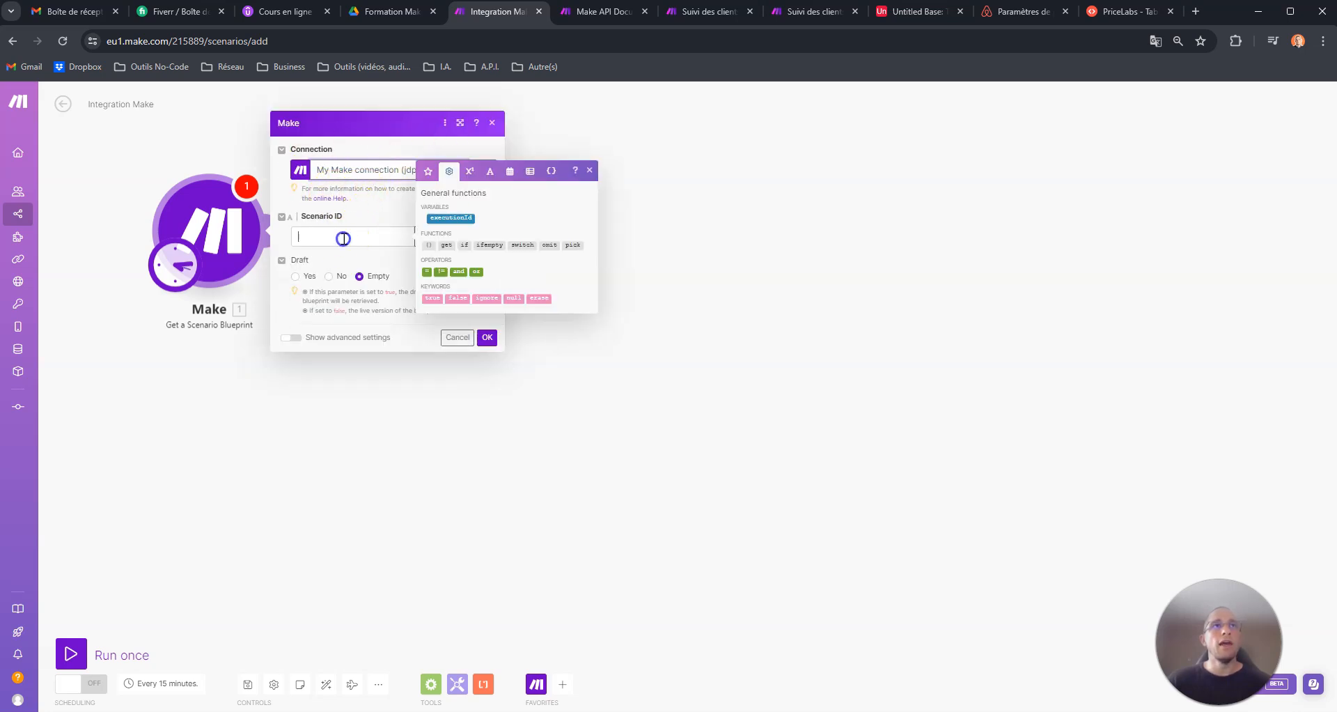
click(697, 12)
click(265, 46)
click(286, 41)
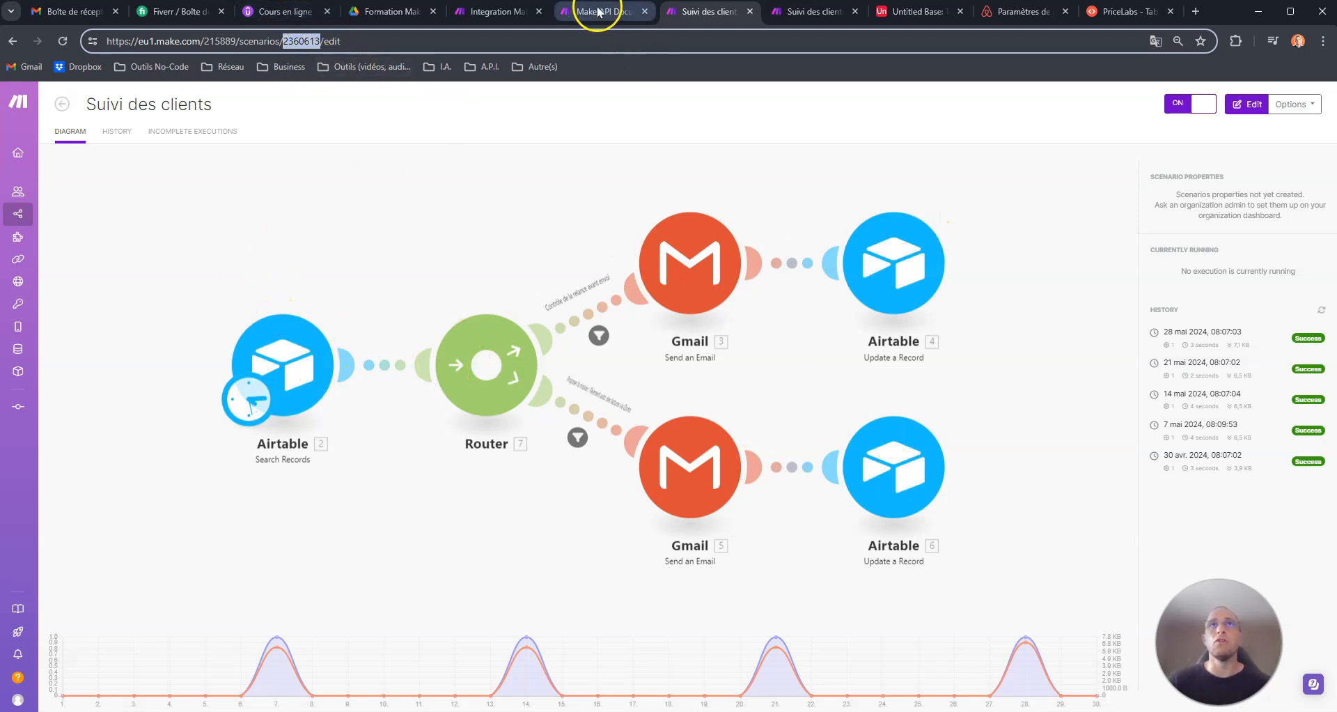
click(496, 12)
text(2360613)
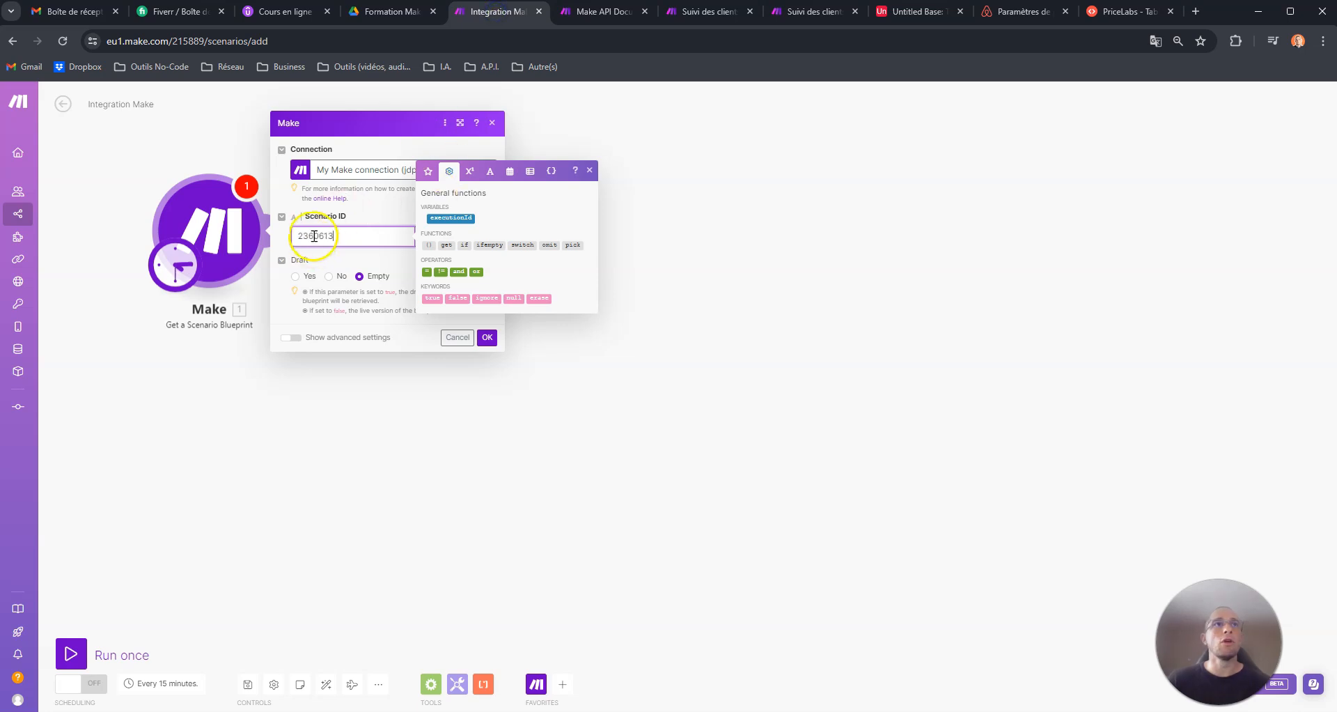
click(353, 257)
double_click(341, 234)
key(BackSpace)
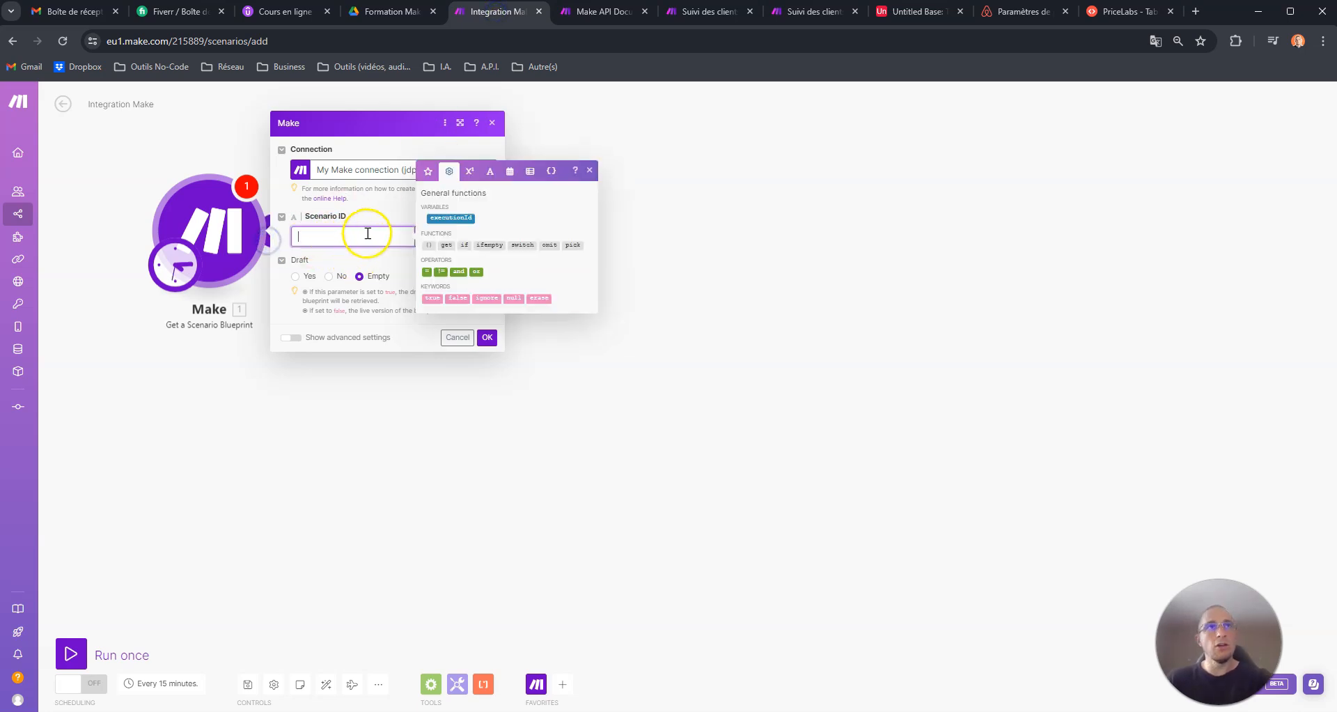
- Set the Scenario ID by searching My Organization, My Team and folder ERGANE, and picking the Suivi des clients scenario
click(379, 214)
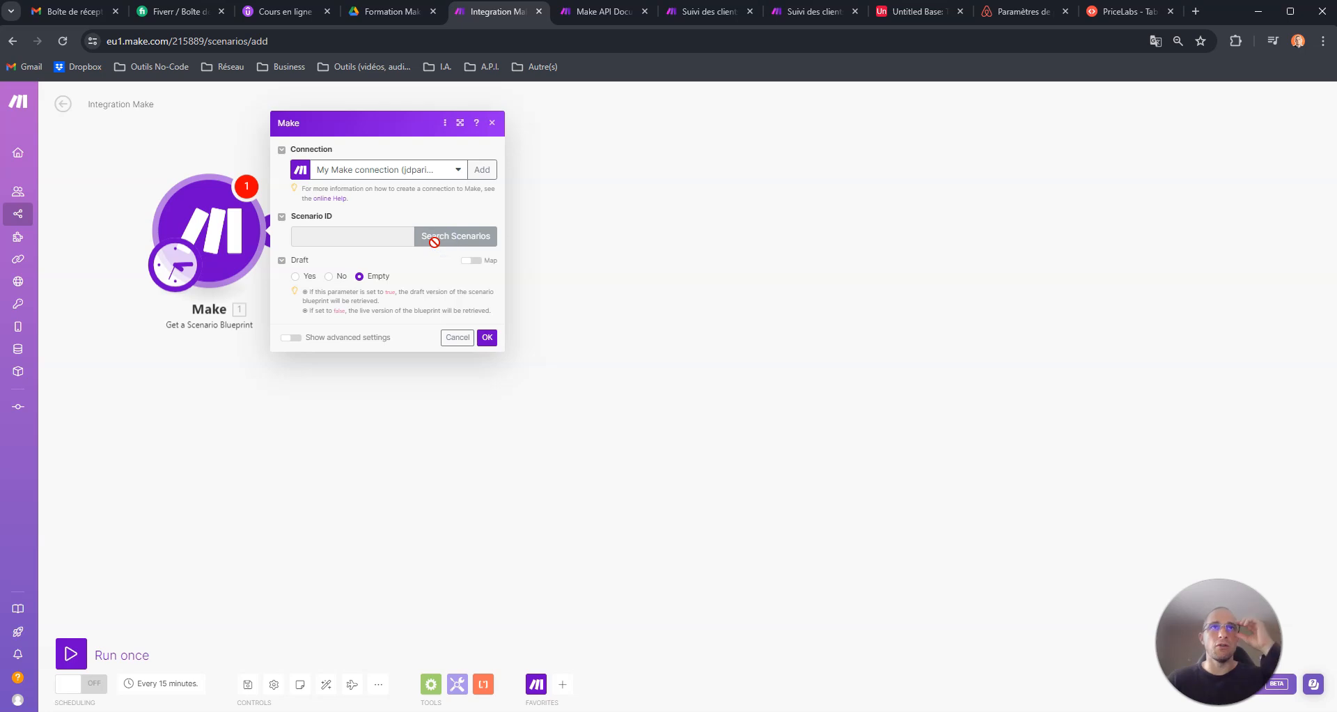
click(555, 237)
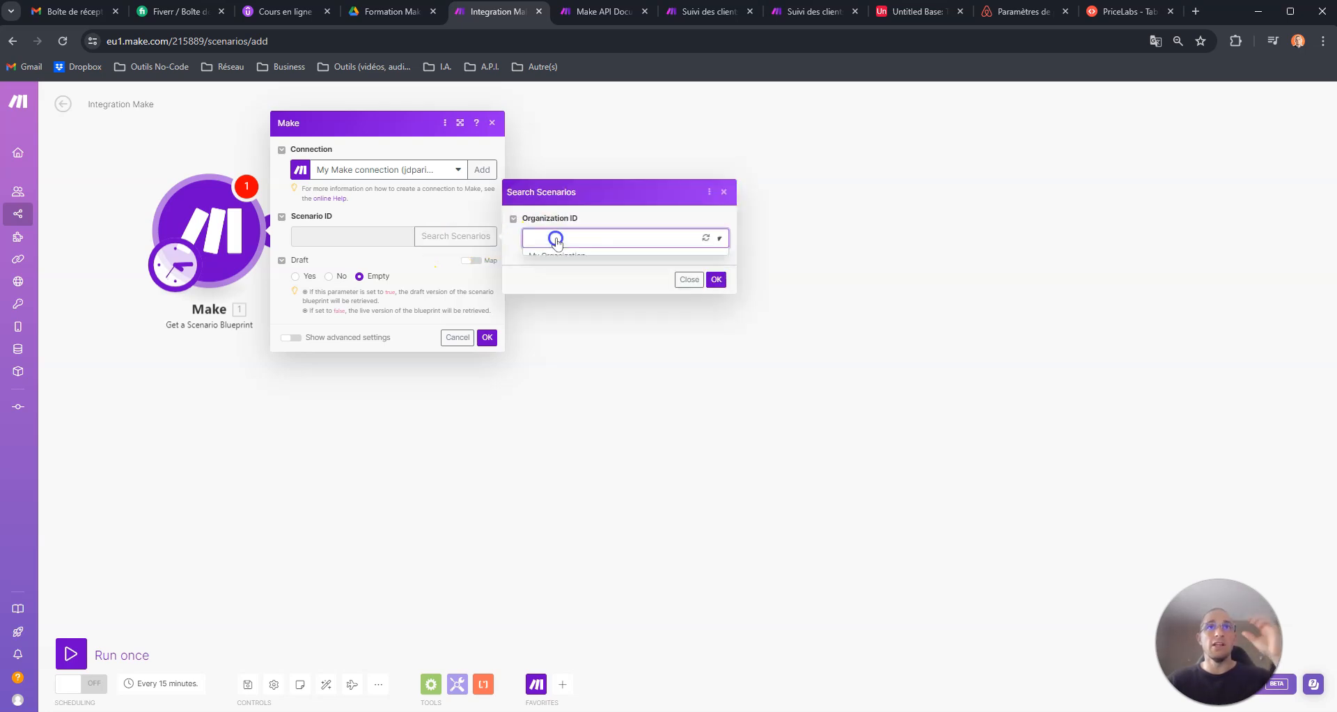
click(562, 256)
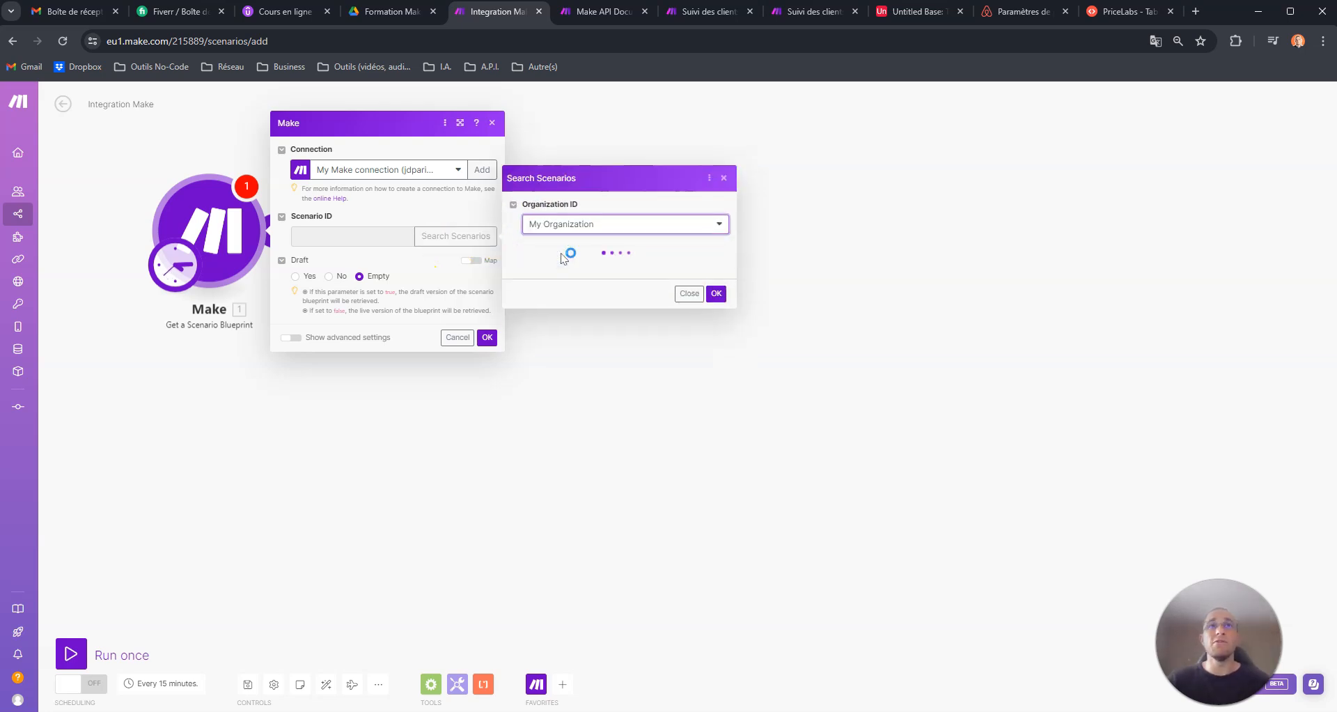
click(561, 255)
click(553, 296)
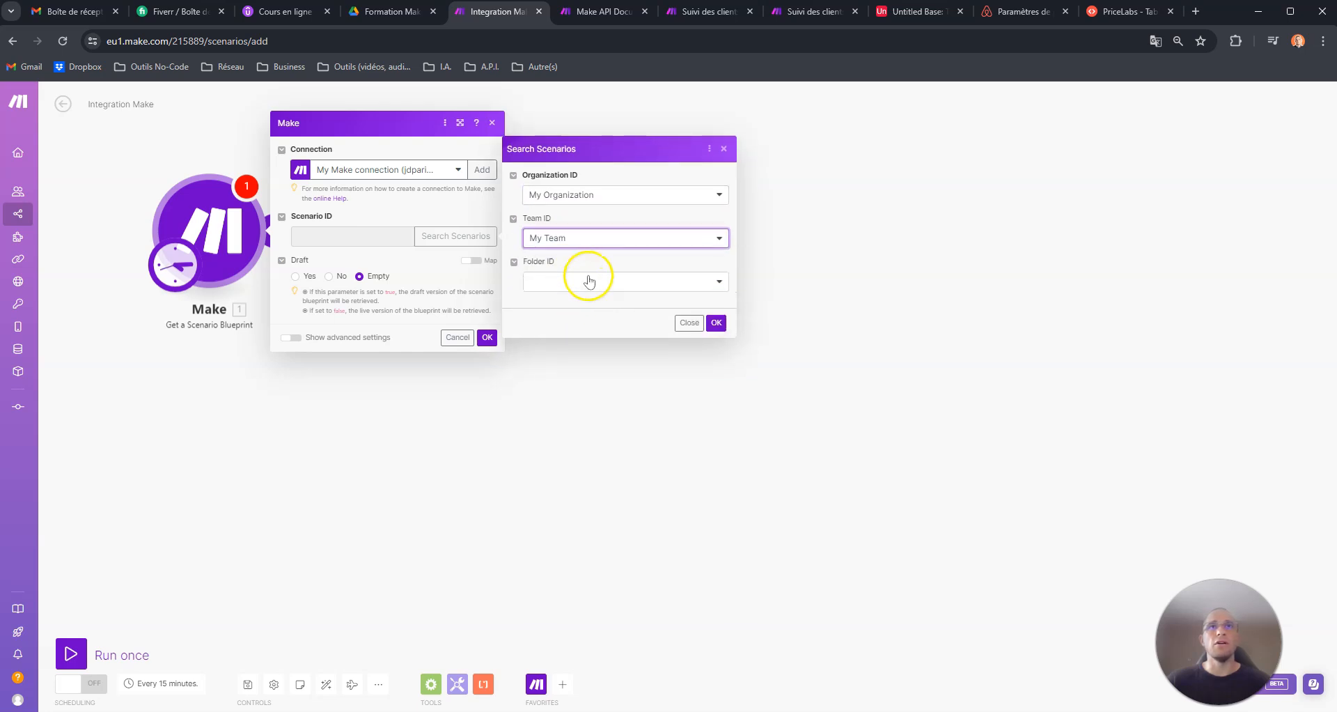
click(585, 282)
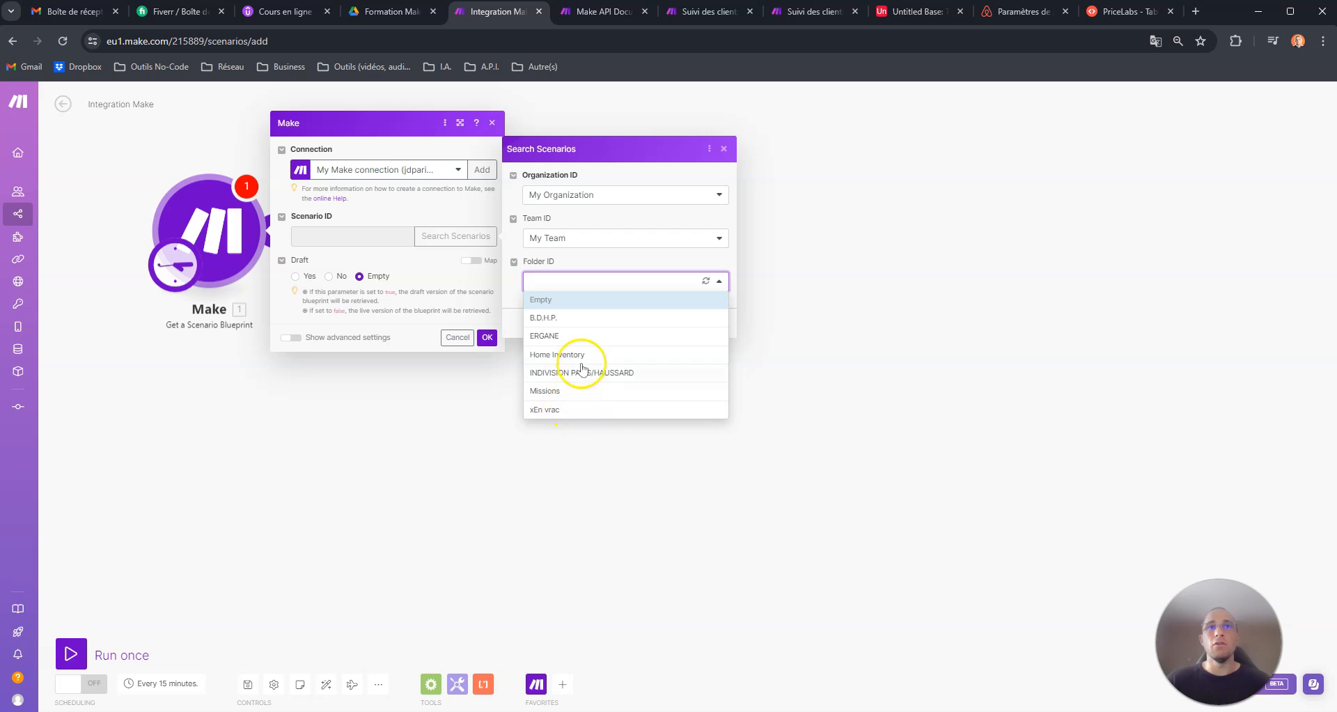
click(547, 336)
click(717, 320)
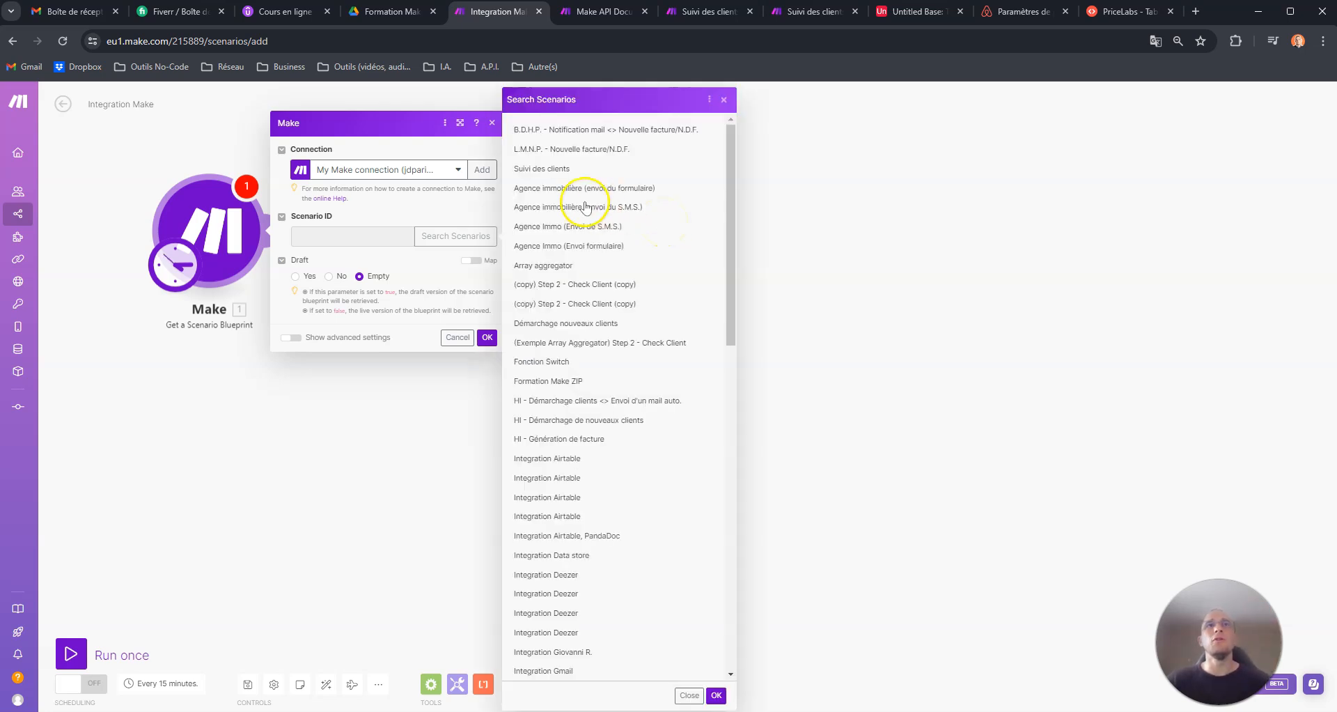
click(544, 169)
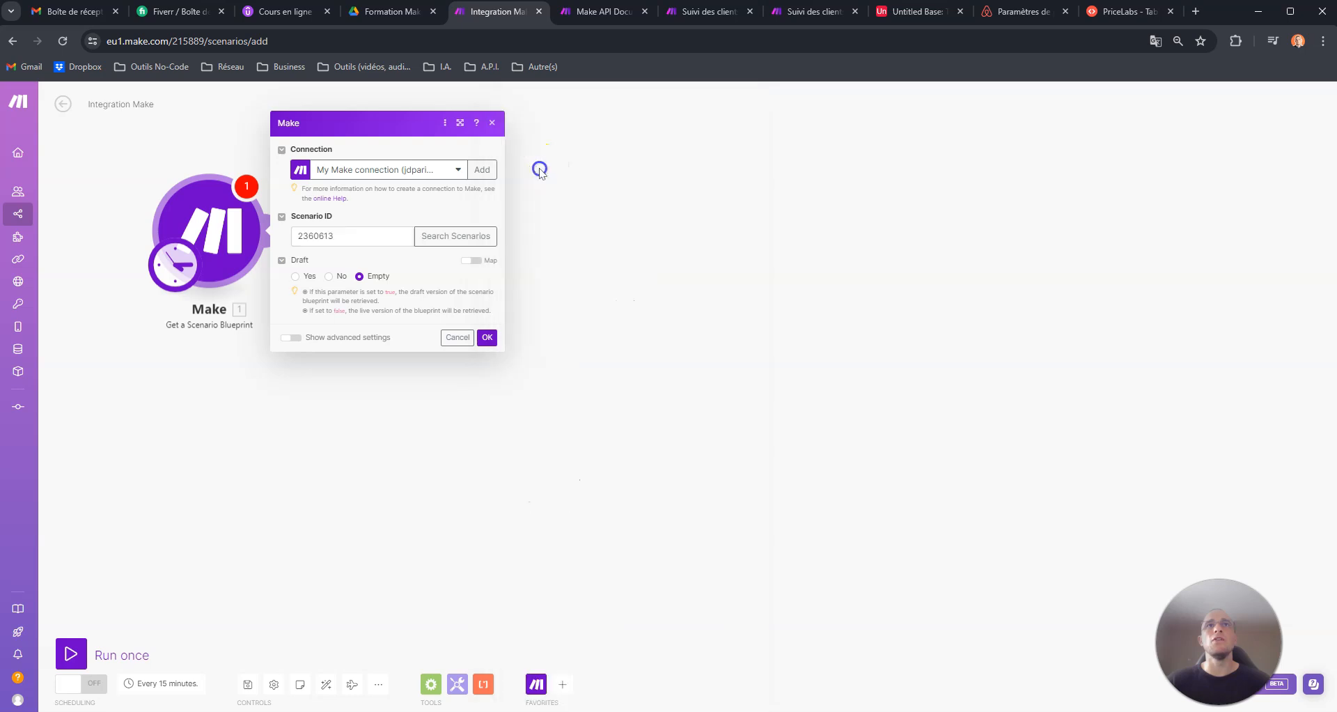
- Compare the module's Scenario ID with the ID in the Suivi des clients scenario's URL
click(709, 11)
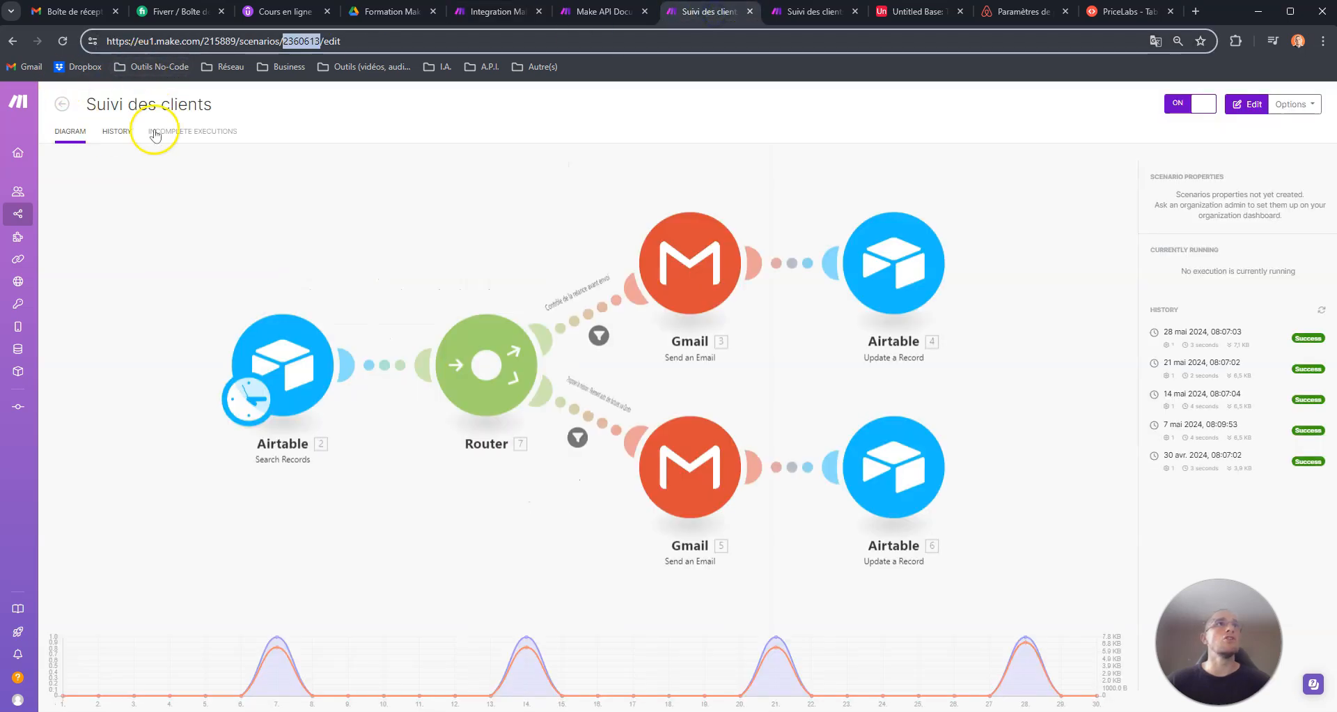
click(501, 11)
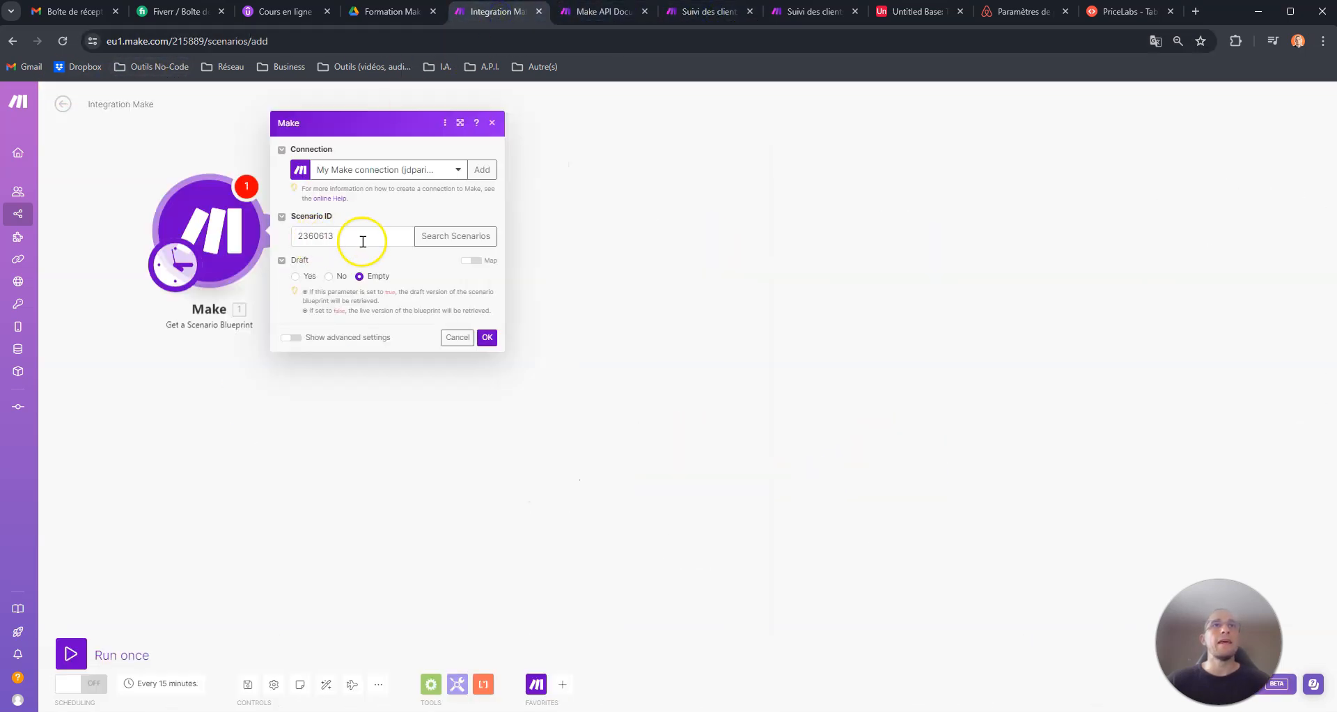
click(336, 235)
drag(336, 236, 283, 235)
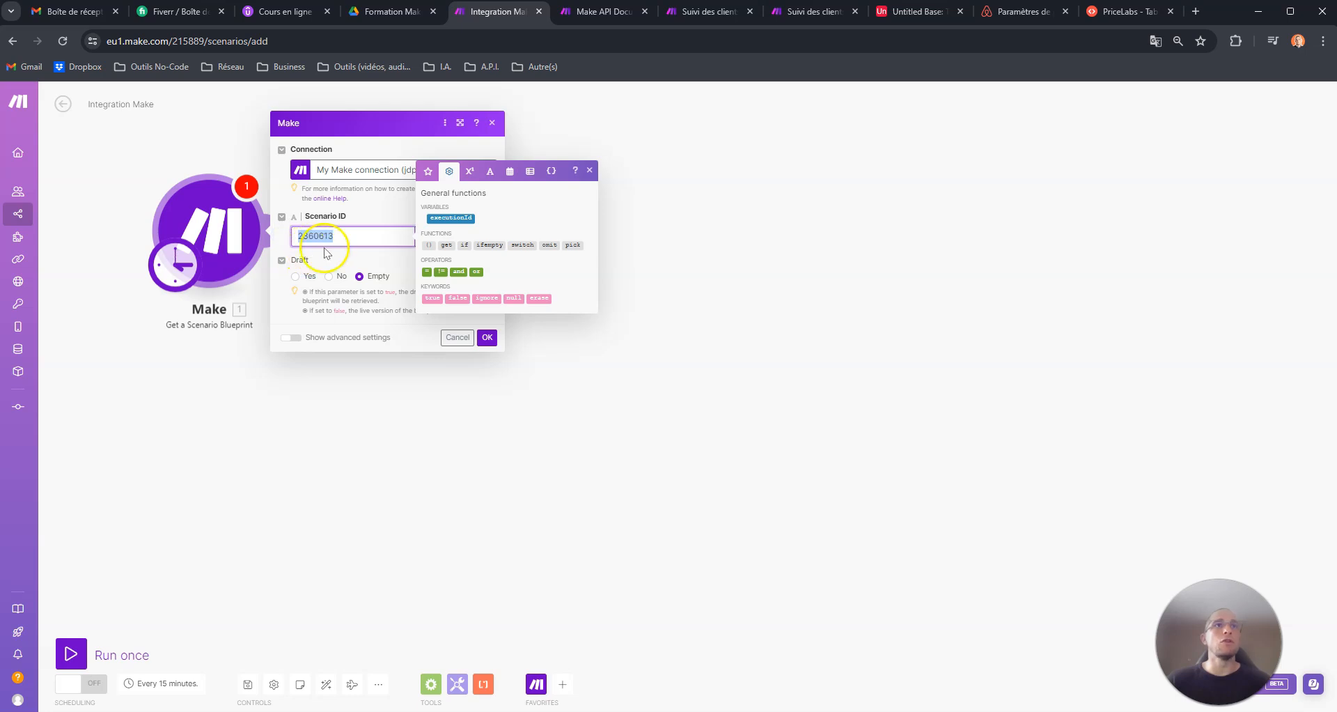
click(711, 11)
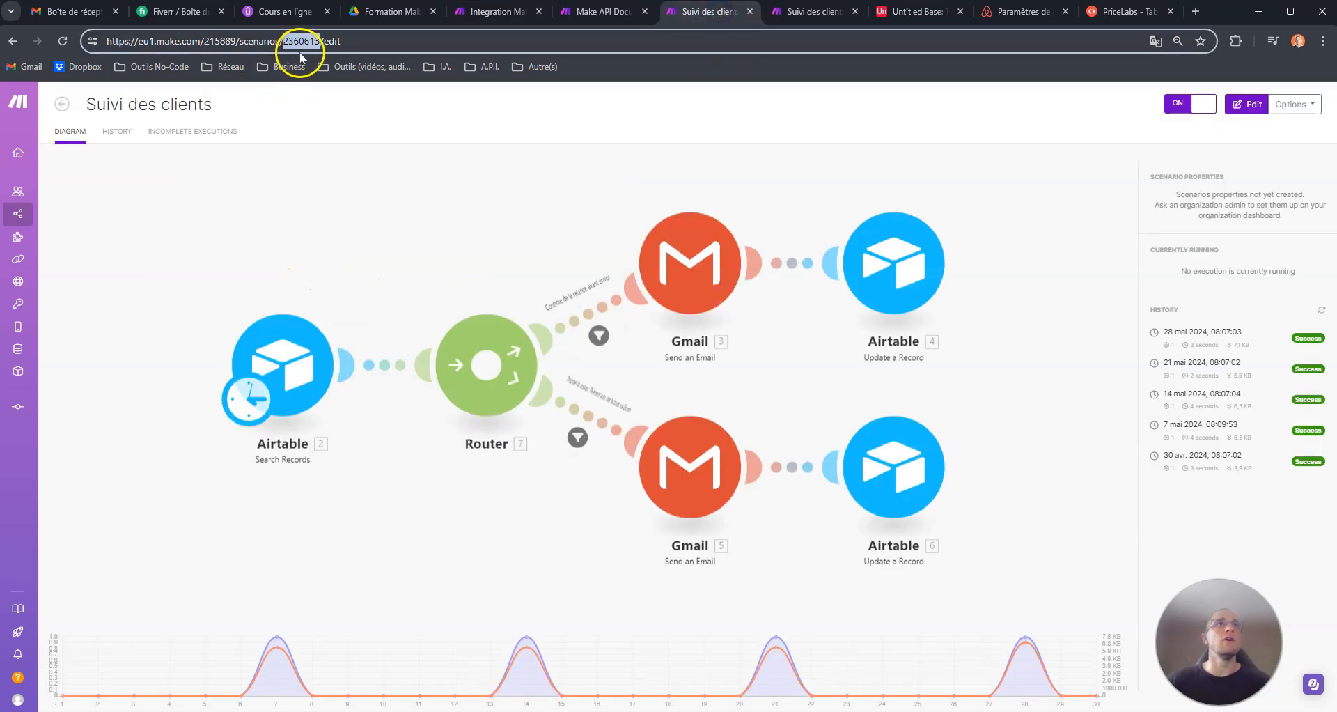
click(509, 12)
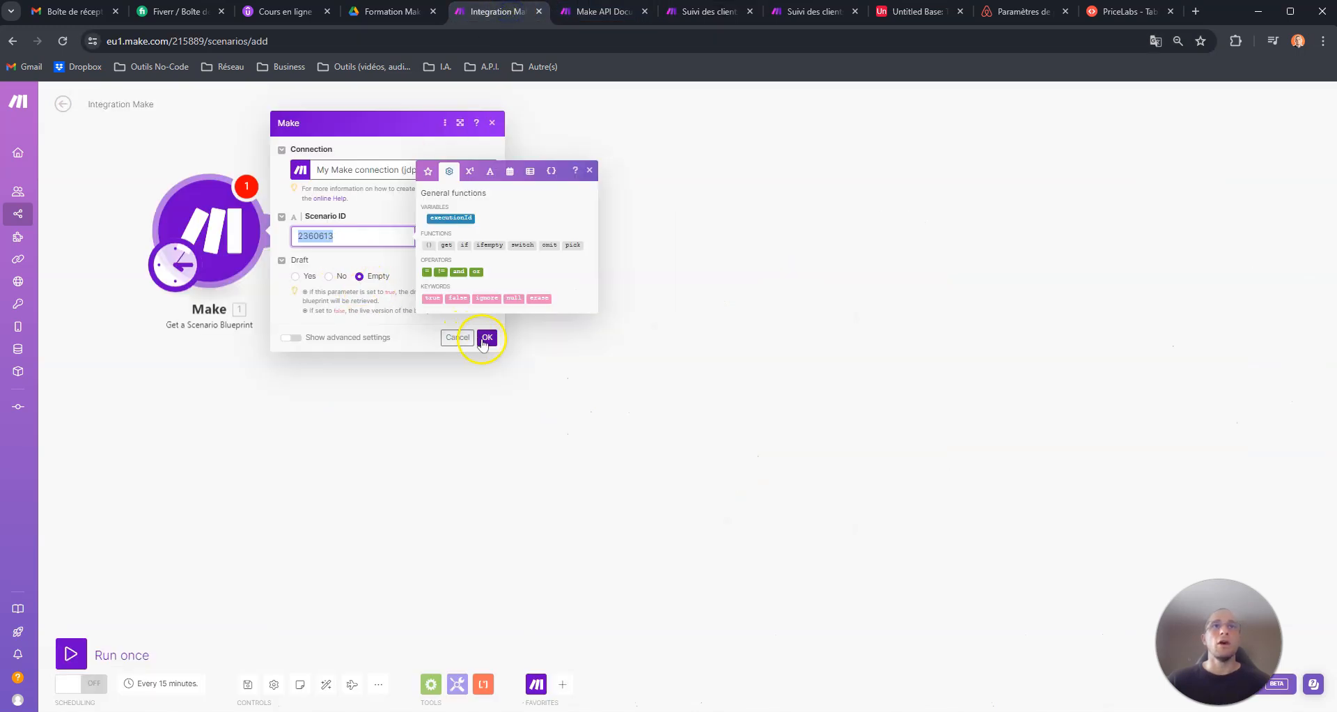
- Confirm the Get a Scenario Blueprint settings and run the scenario once
click(485, 338)
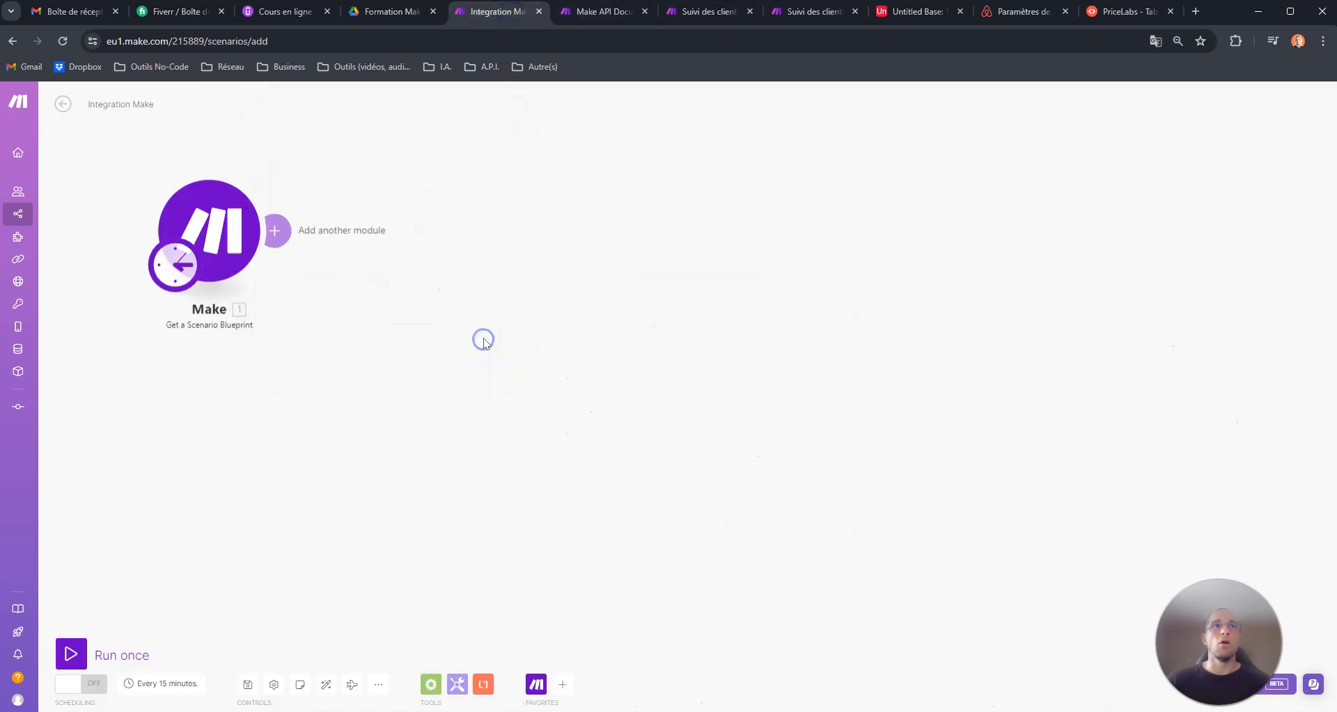
click(73, 653)
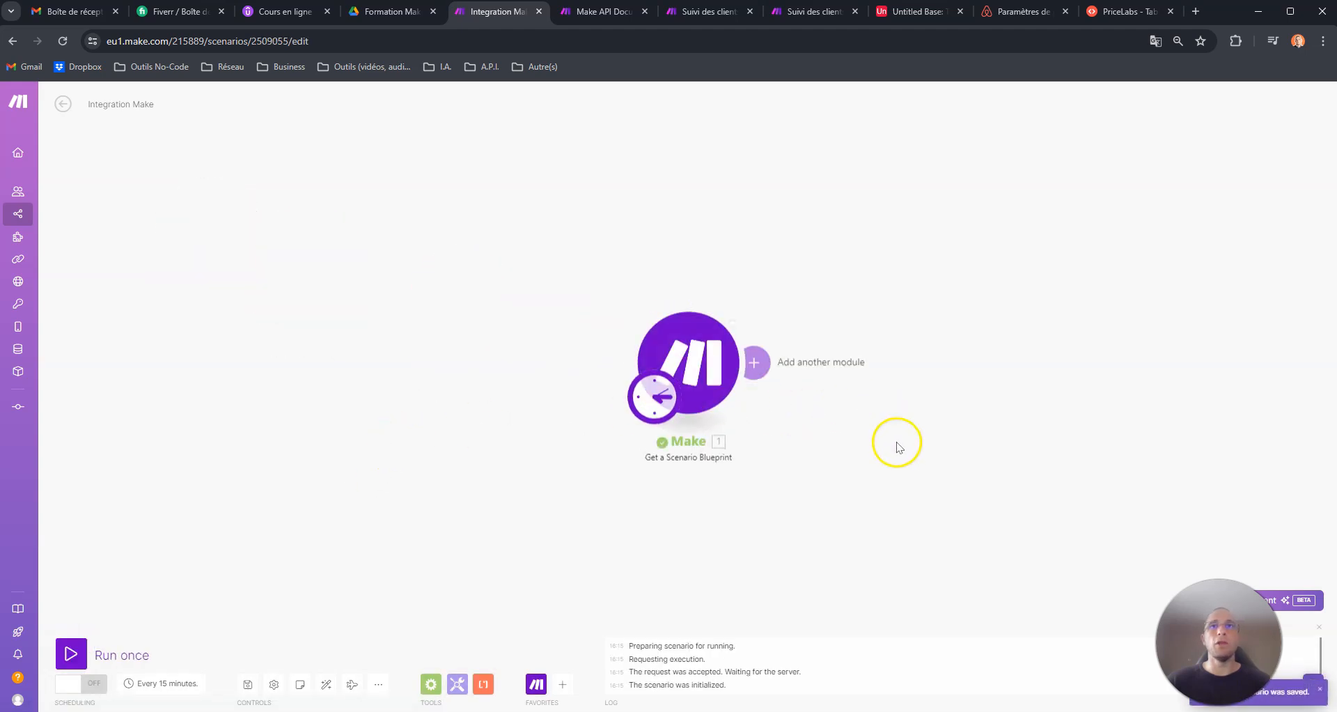
- Examine the Blueprint Data and Metadata in the output of the Get a Scenario Blueprint module
drag(896, 442, 457, 376)
click(318, 224)
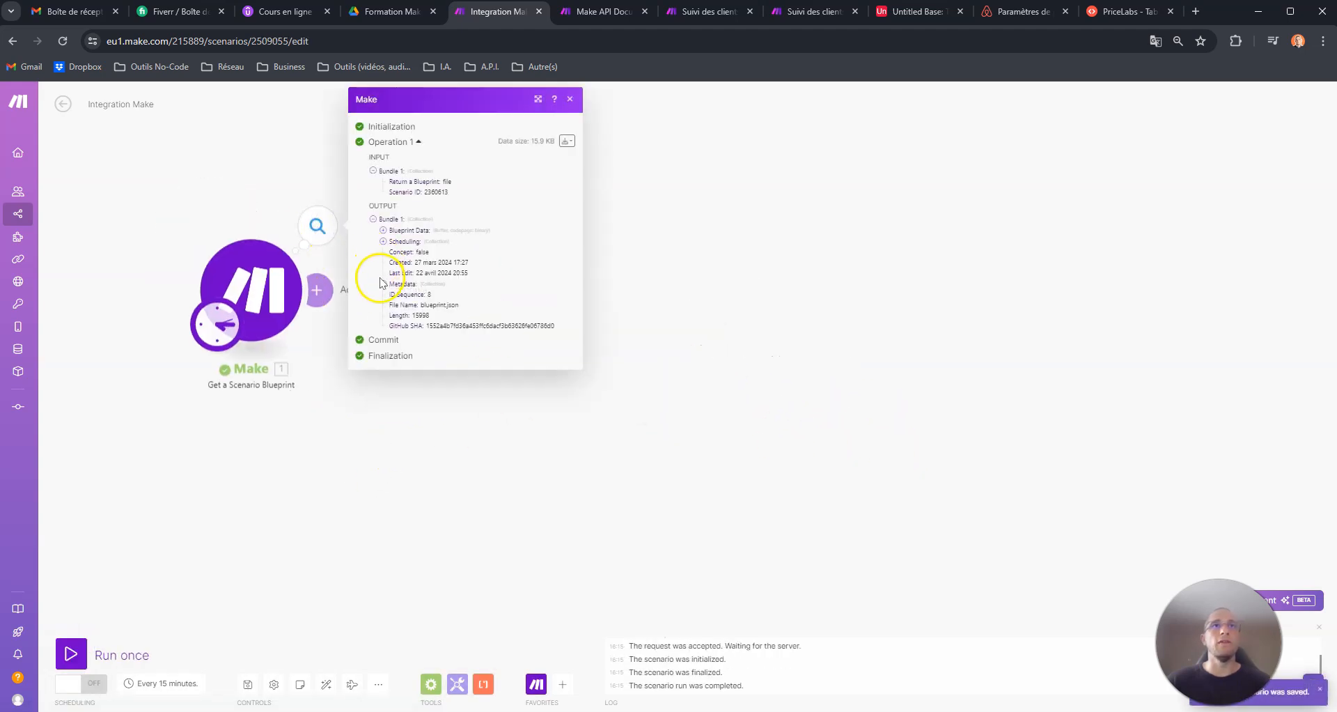
click(383, 230)
drag(457, 312, 369, 247)
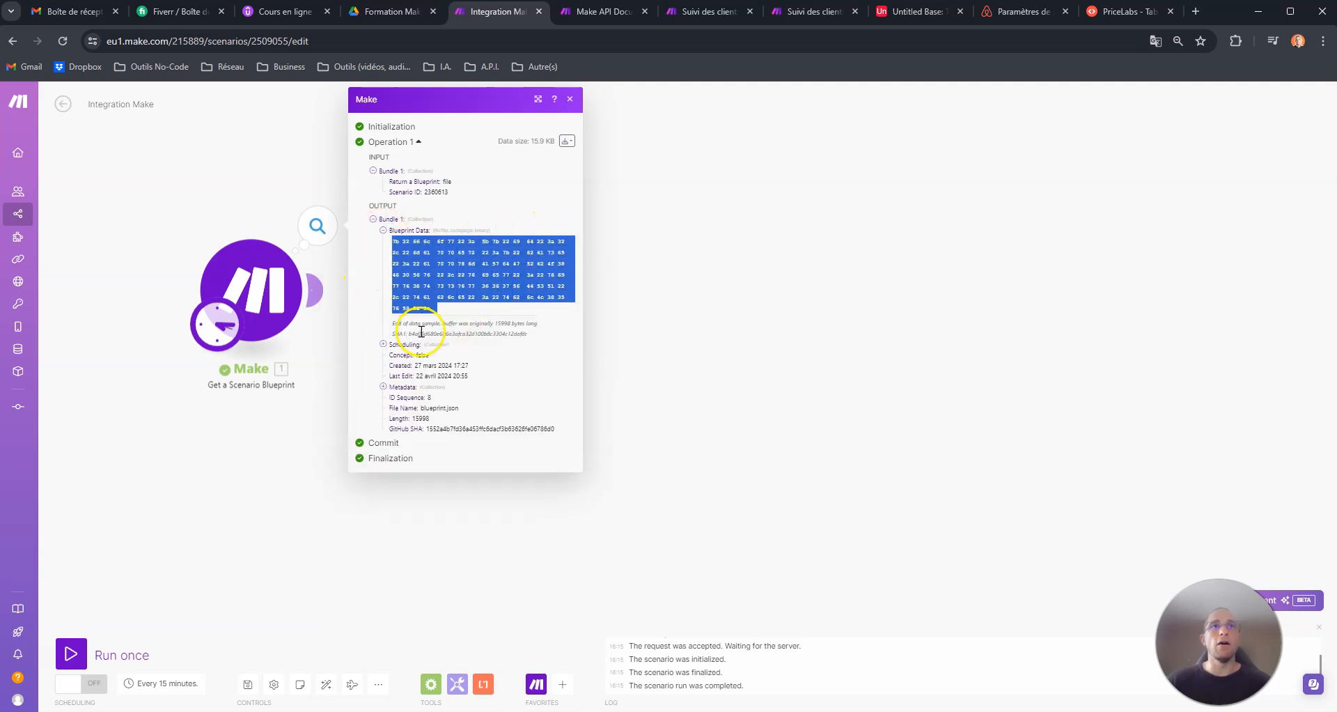
click(383, 387)
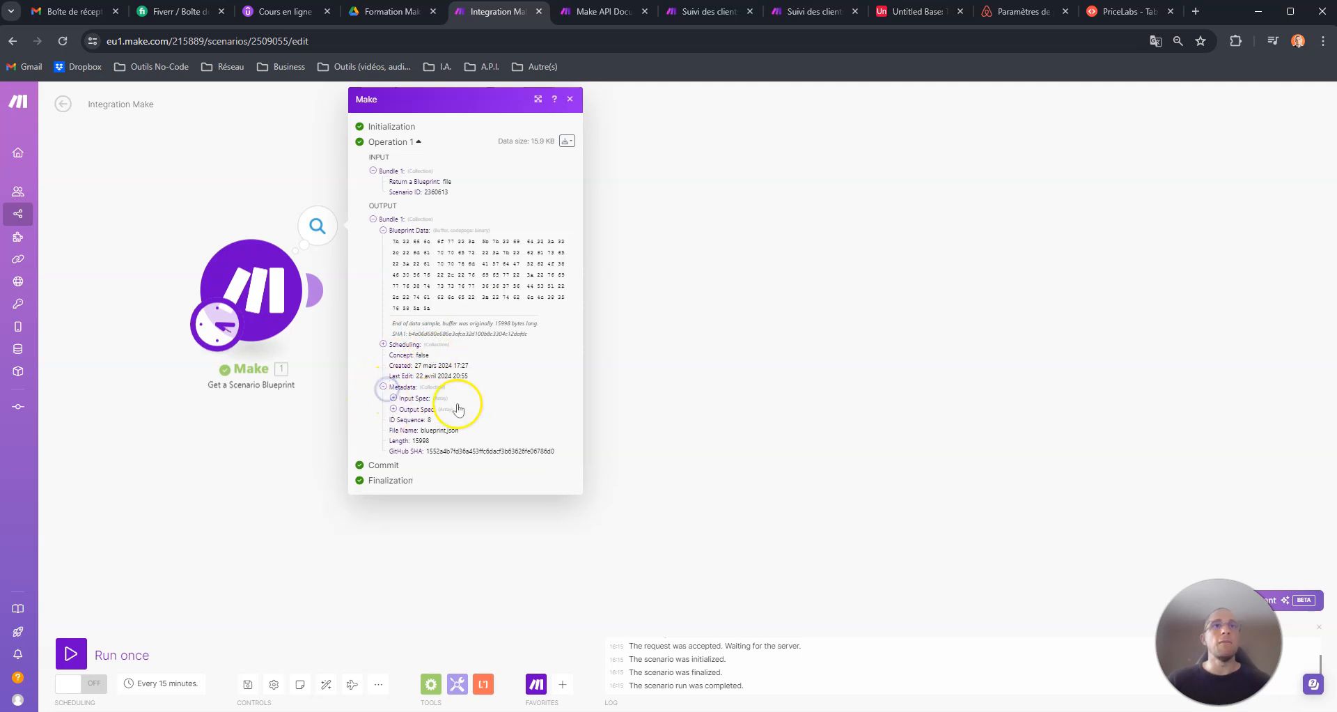
click(676, 357)
- Add a Make an API Call module below Get a Scenario Blueprint, finding it by searching the Make modules for API
drag(473, 361, 443, 279)
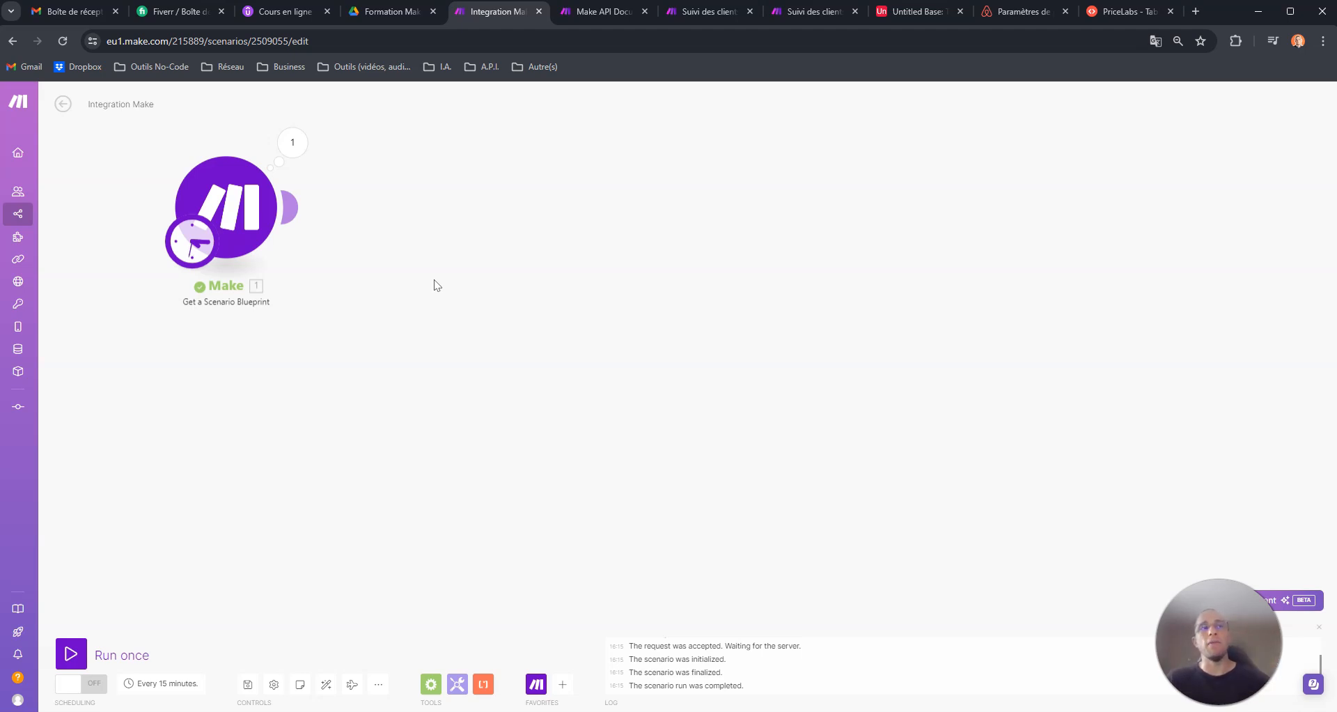
drag(434, 280, 436, 271)
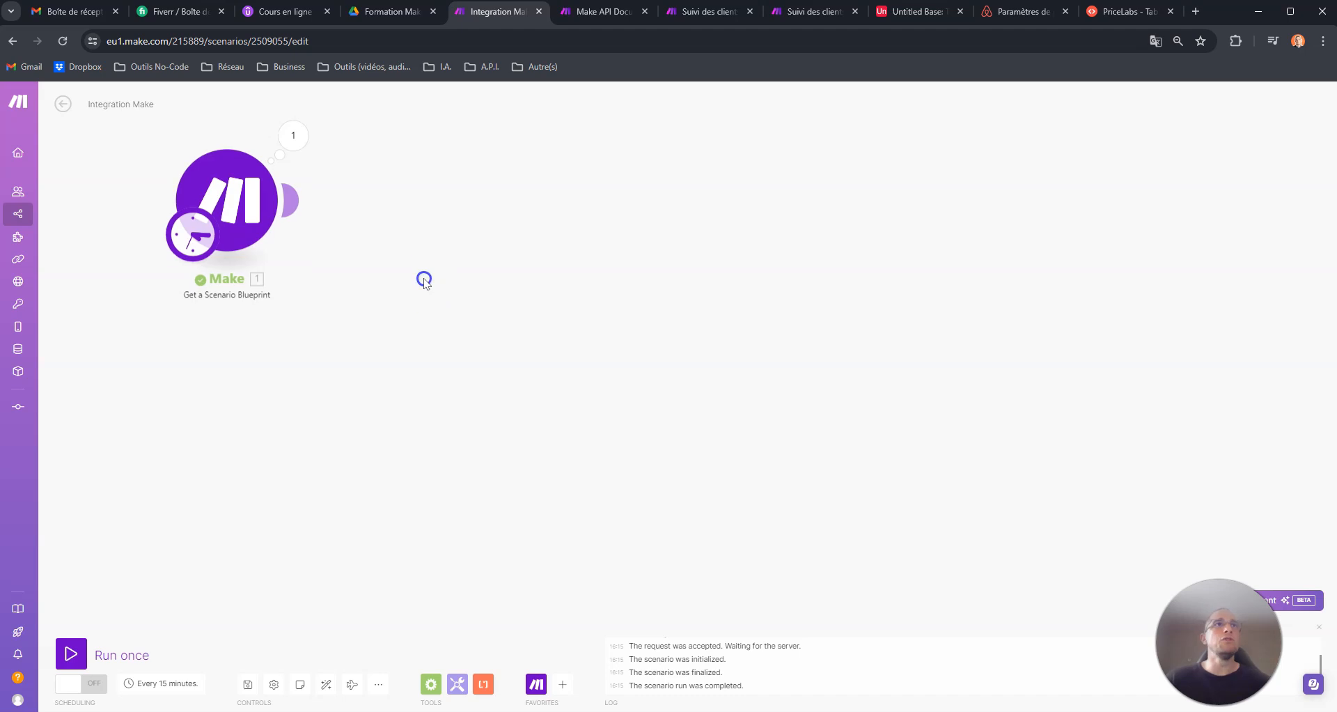
right_click(209, 354)
click(245, 362)
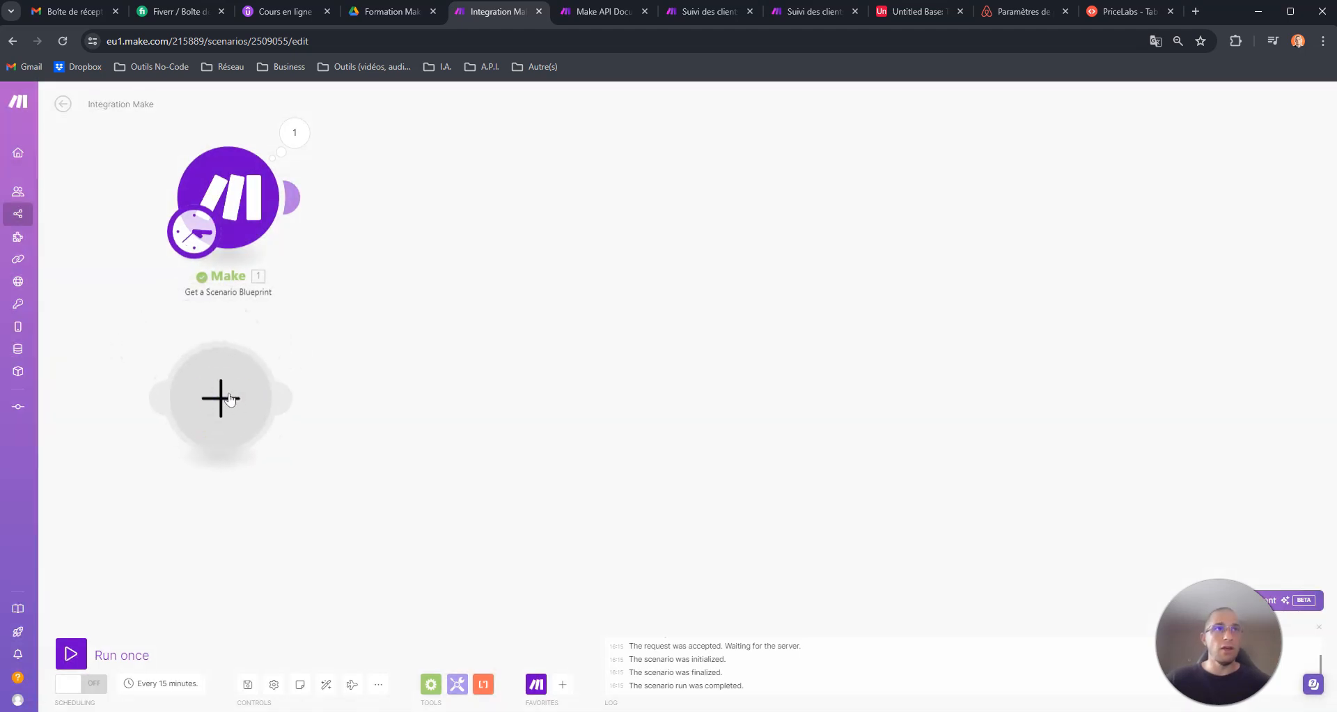
click(221, 395)
click(300, 324)
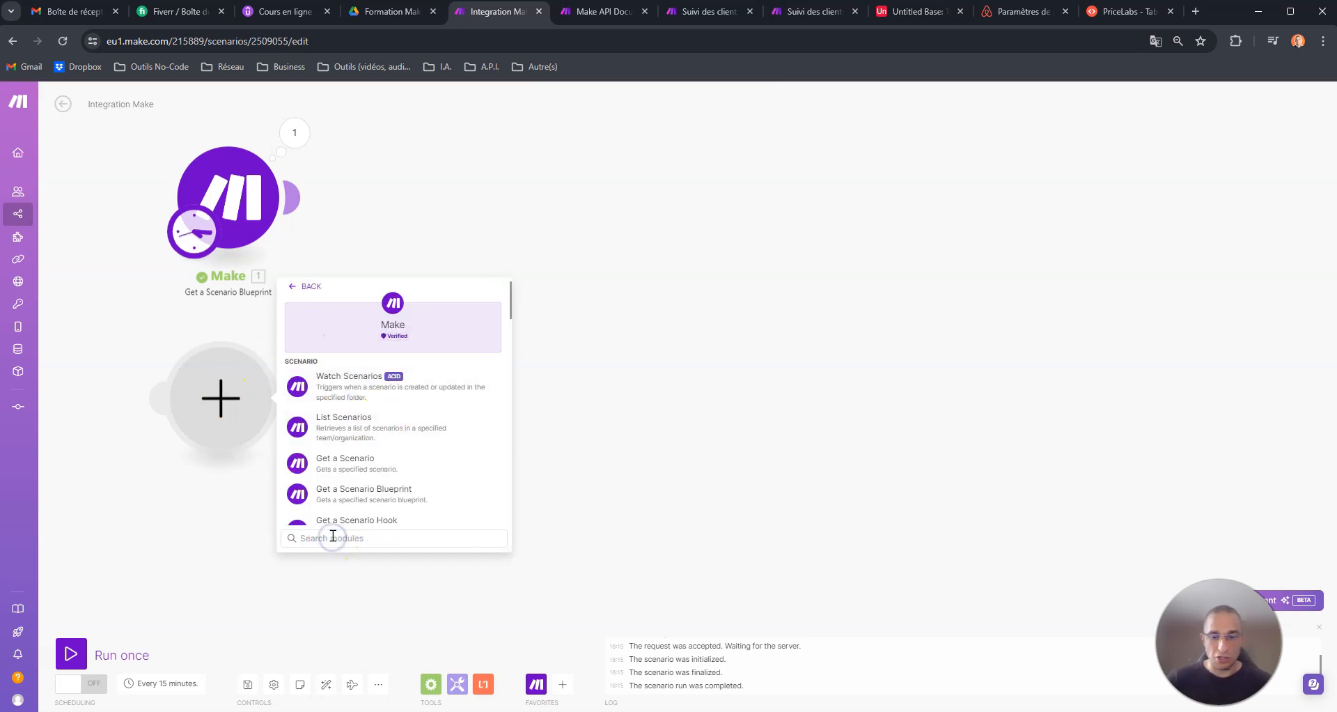
text(API)
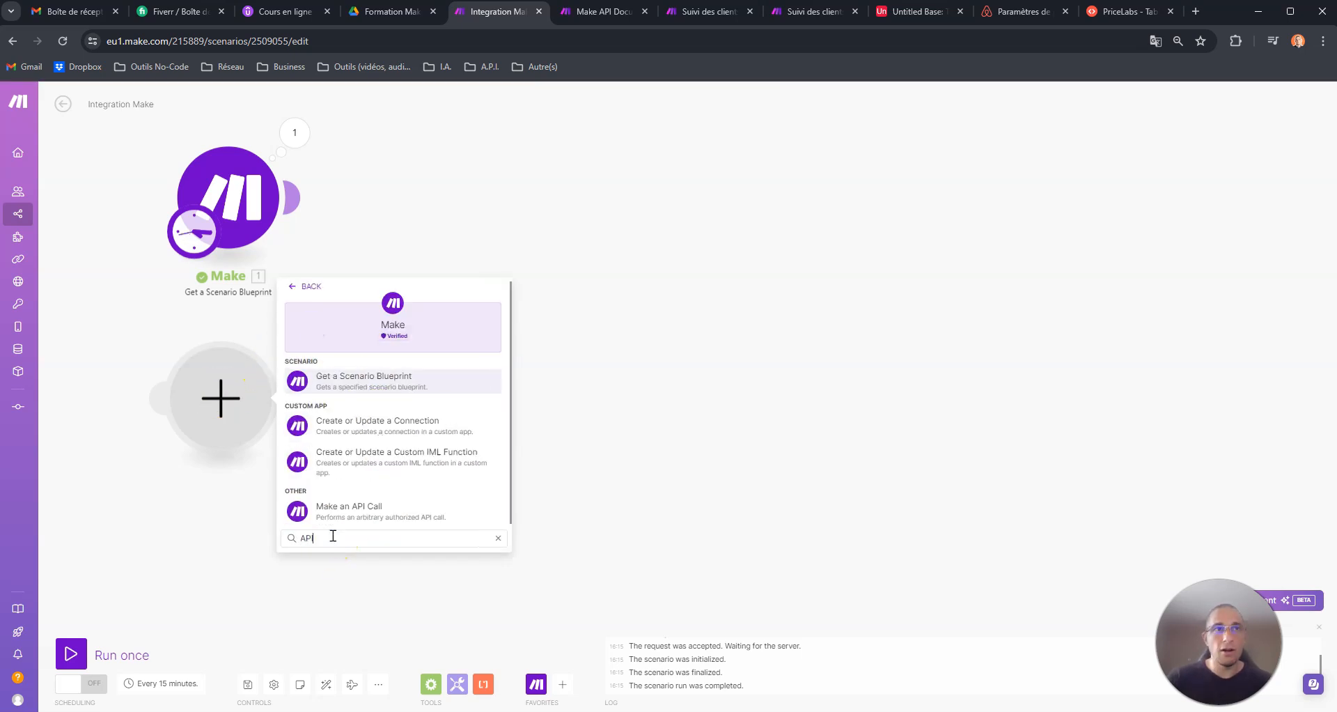
click(385, 504)
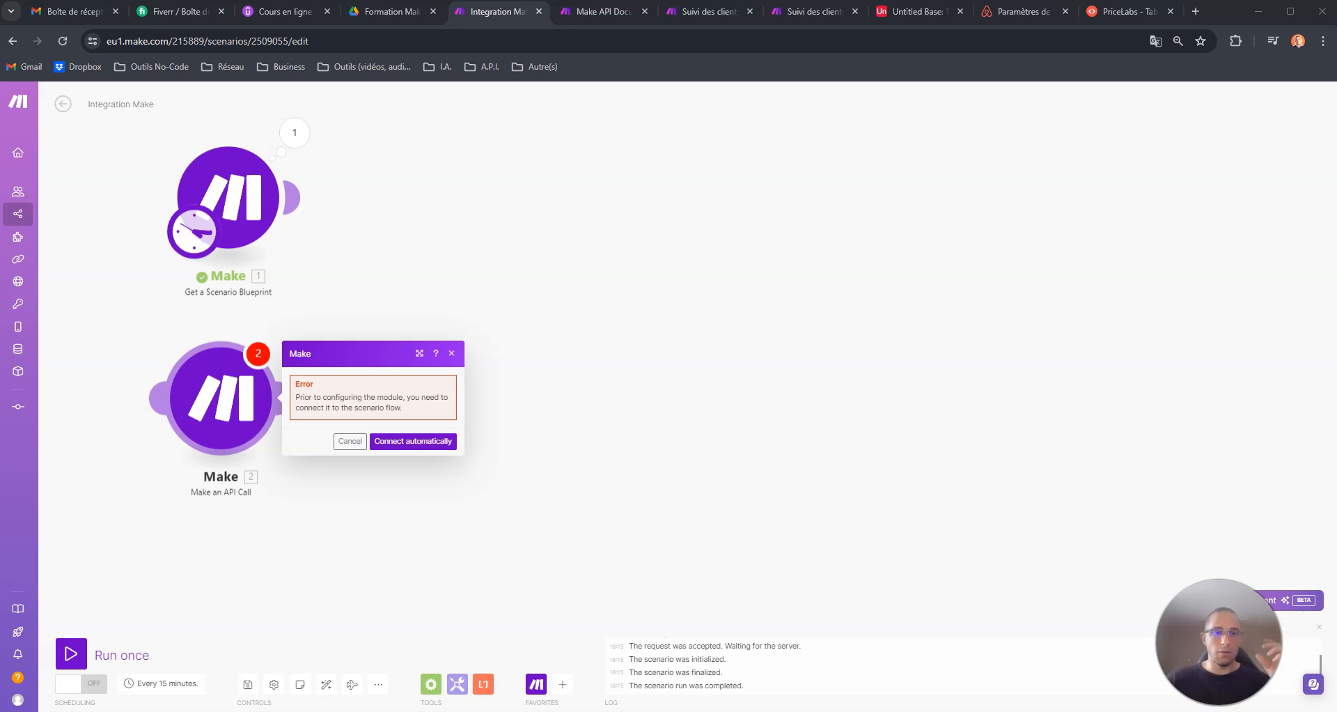
- Make the API call module the scenario's starting module and select My Make connection as its connection
click(413, 441)
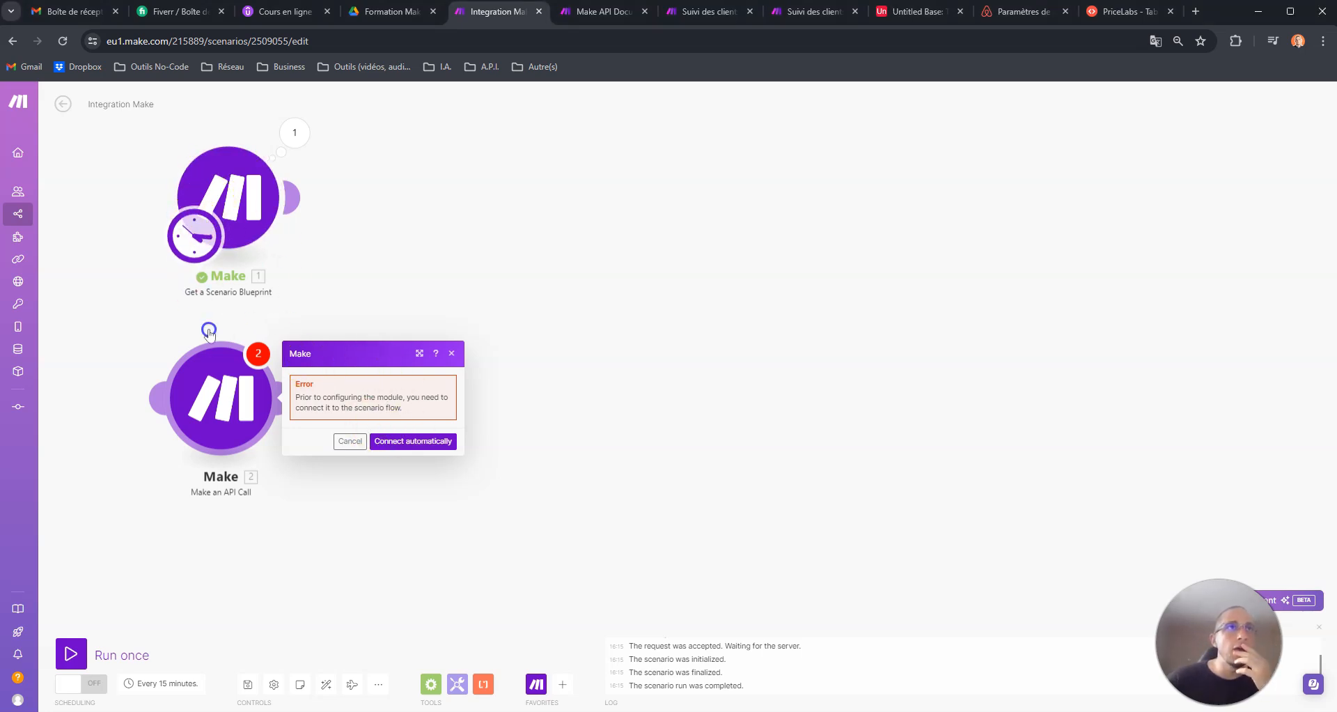
click(223, 392)
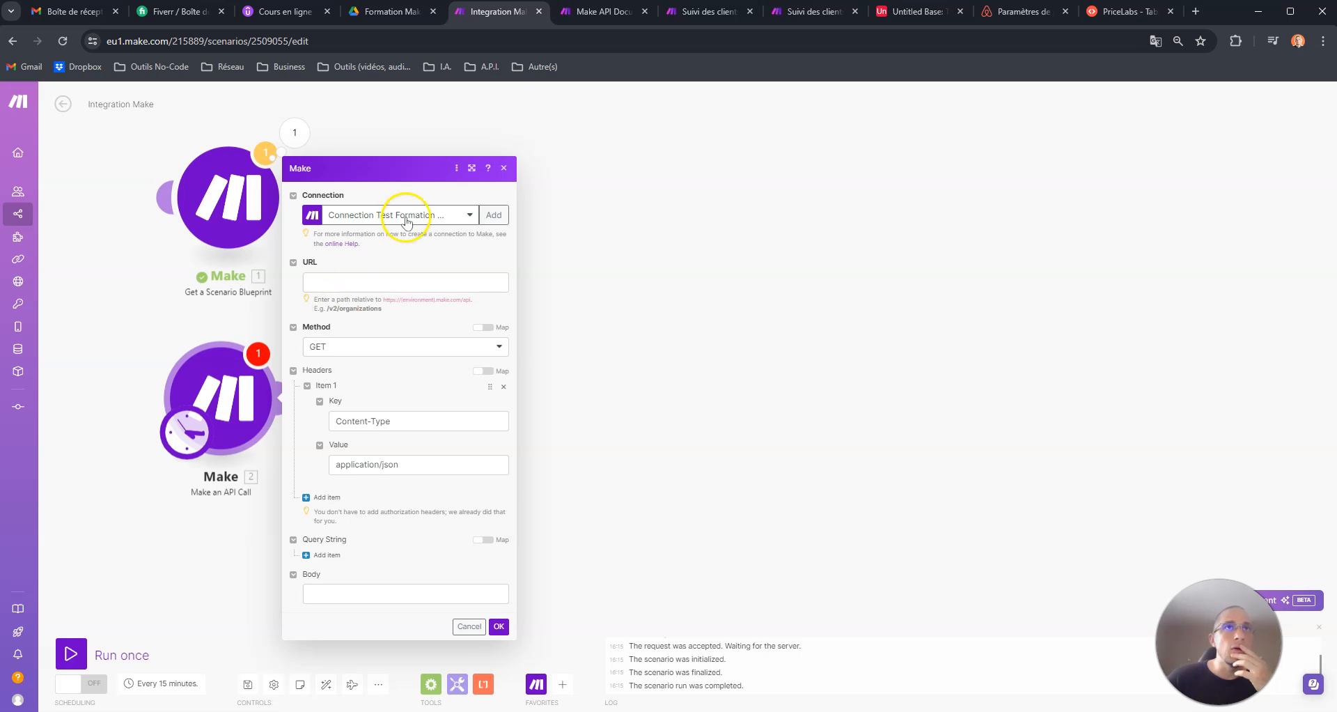
click(407, 221)
click(390, 273)
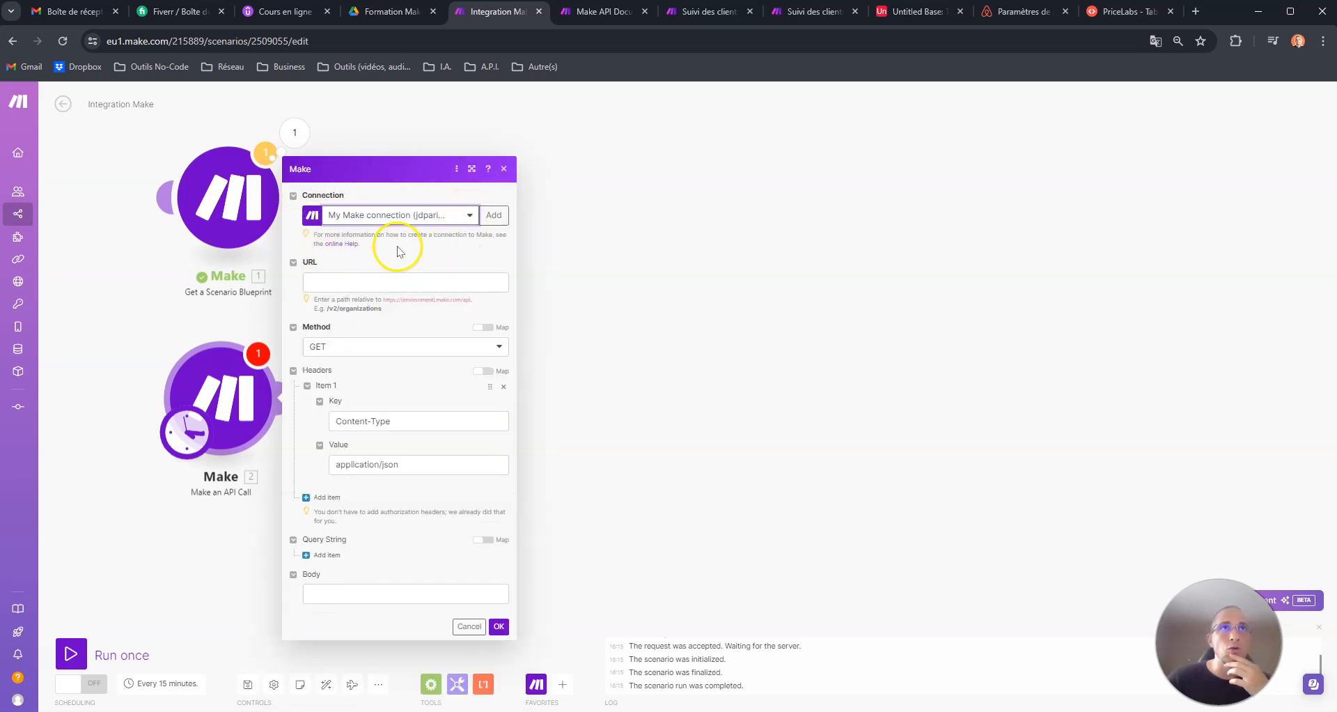
- Examine the Environment URL example and API Key field required for creating a new Make connection, without saving one
click(495, 216)
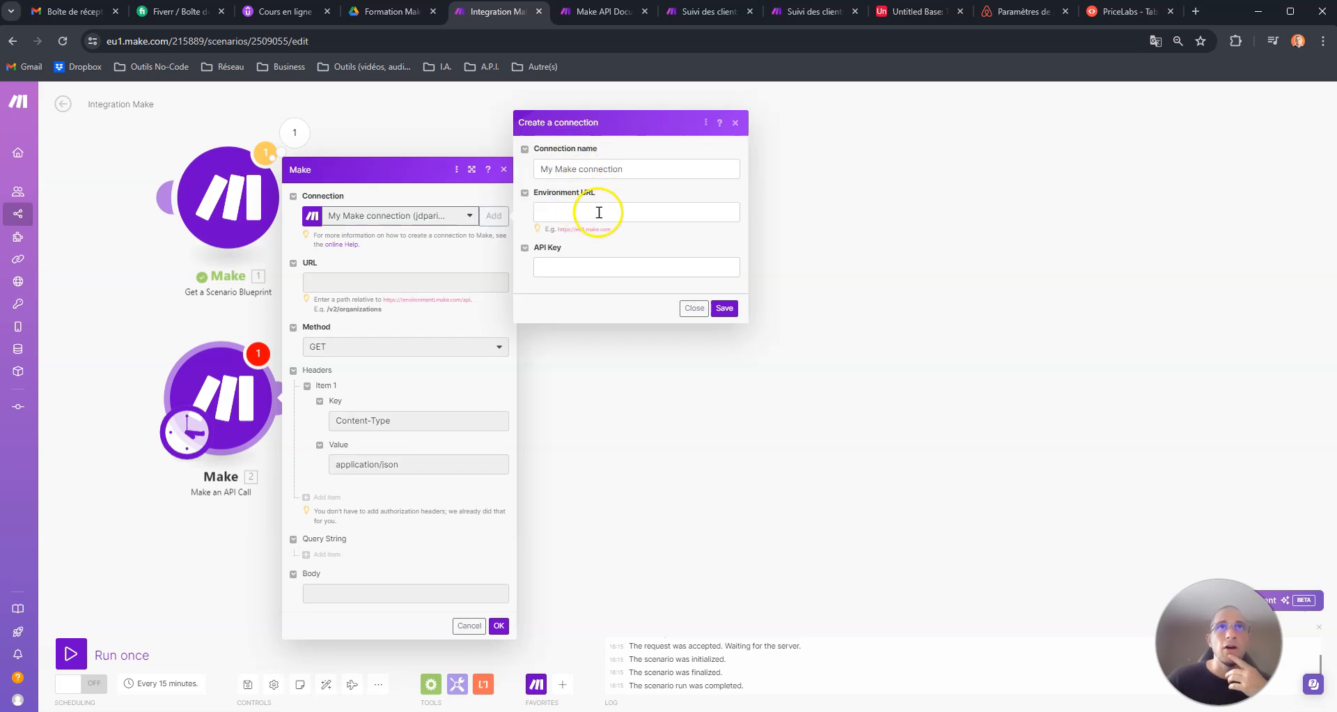
drag(617, 230, 557, 229)
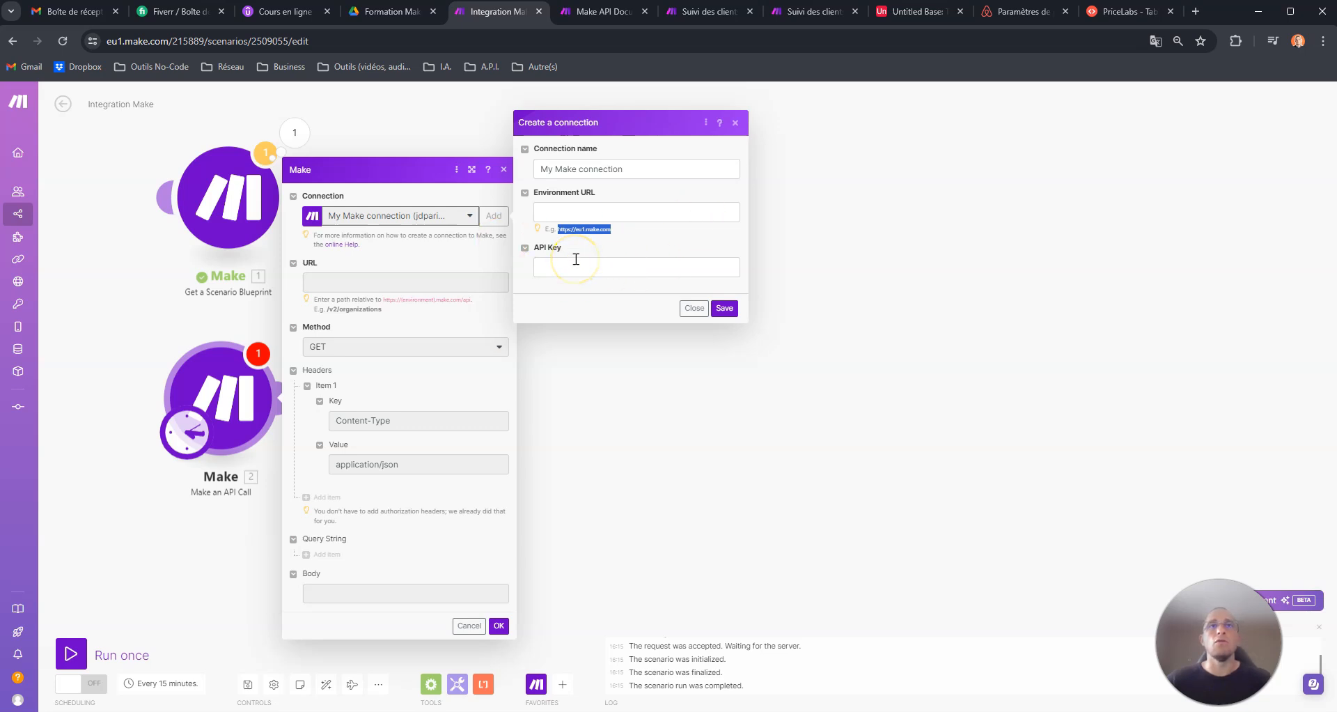
click(693, 307)
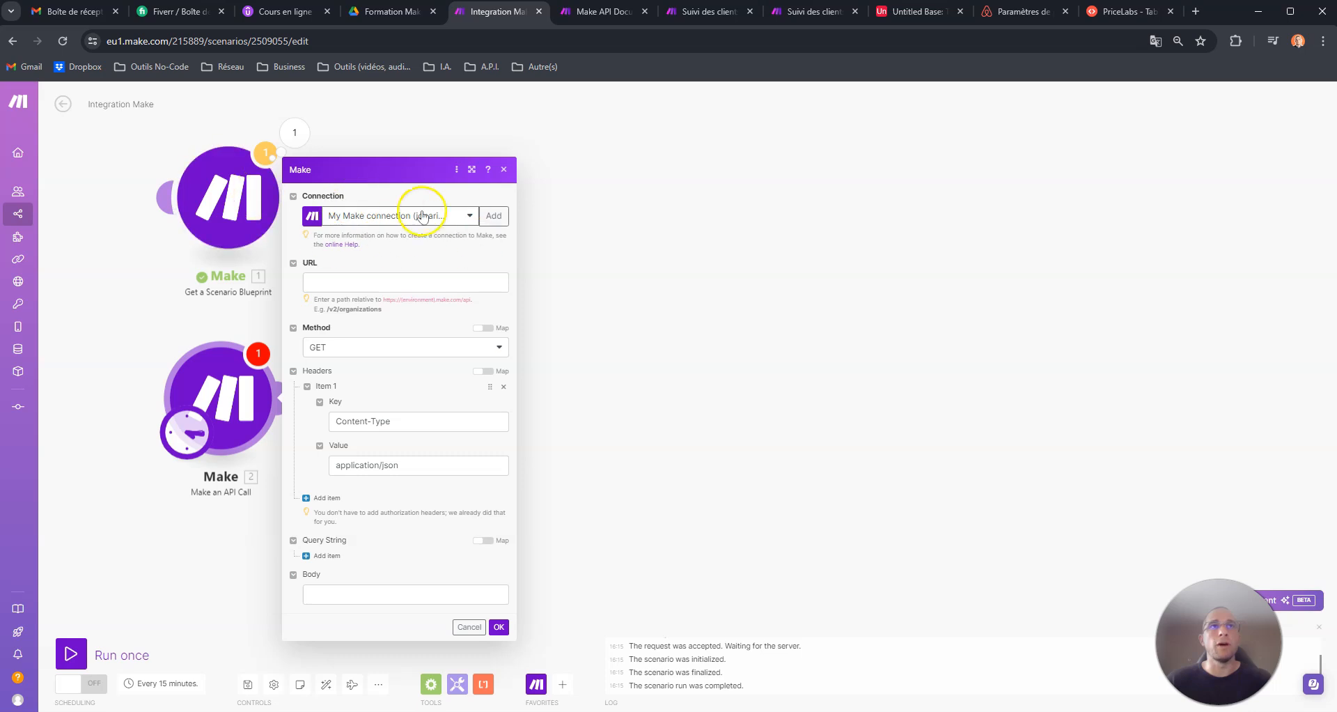
- Search the Make API documentation for Blueprint, open Get scenario blueprint, and display its request example as HTTP
click(356, 283)
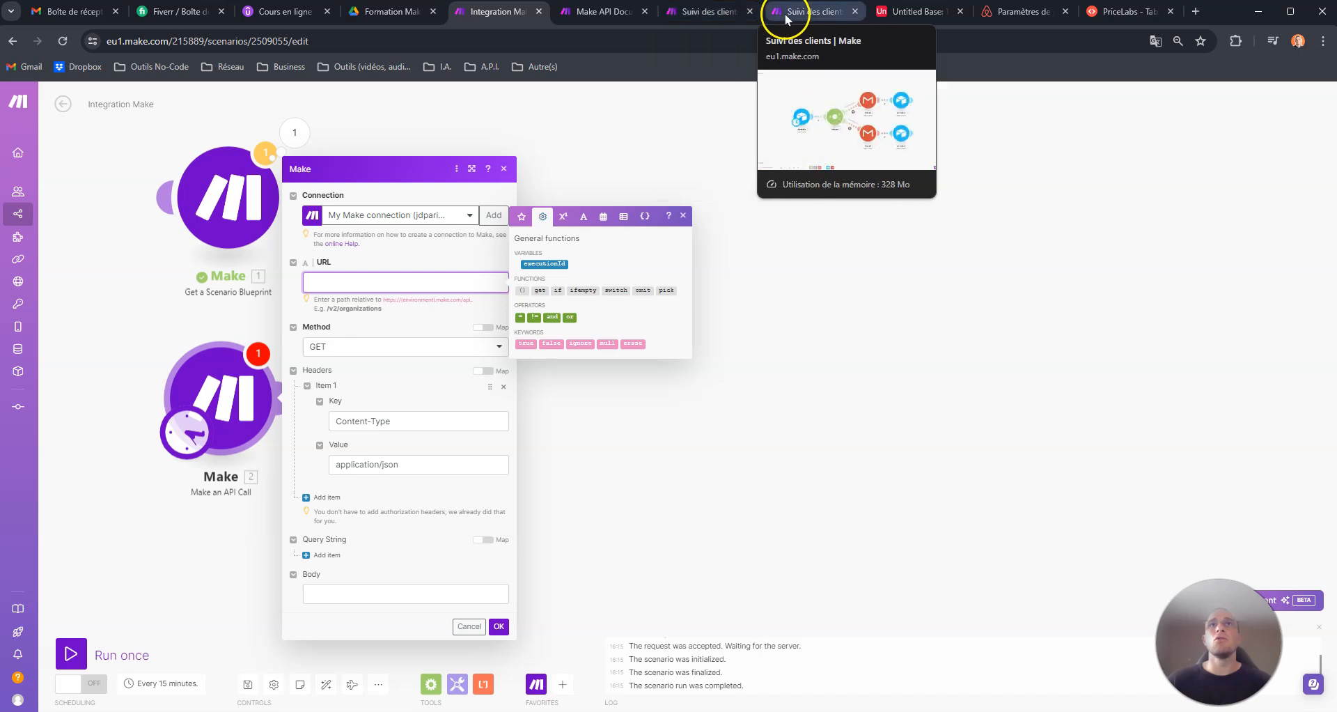
click(584, 16)
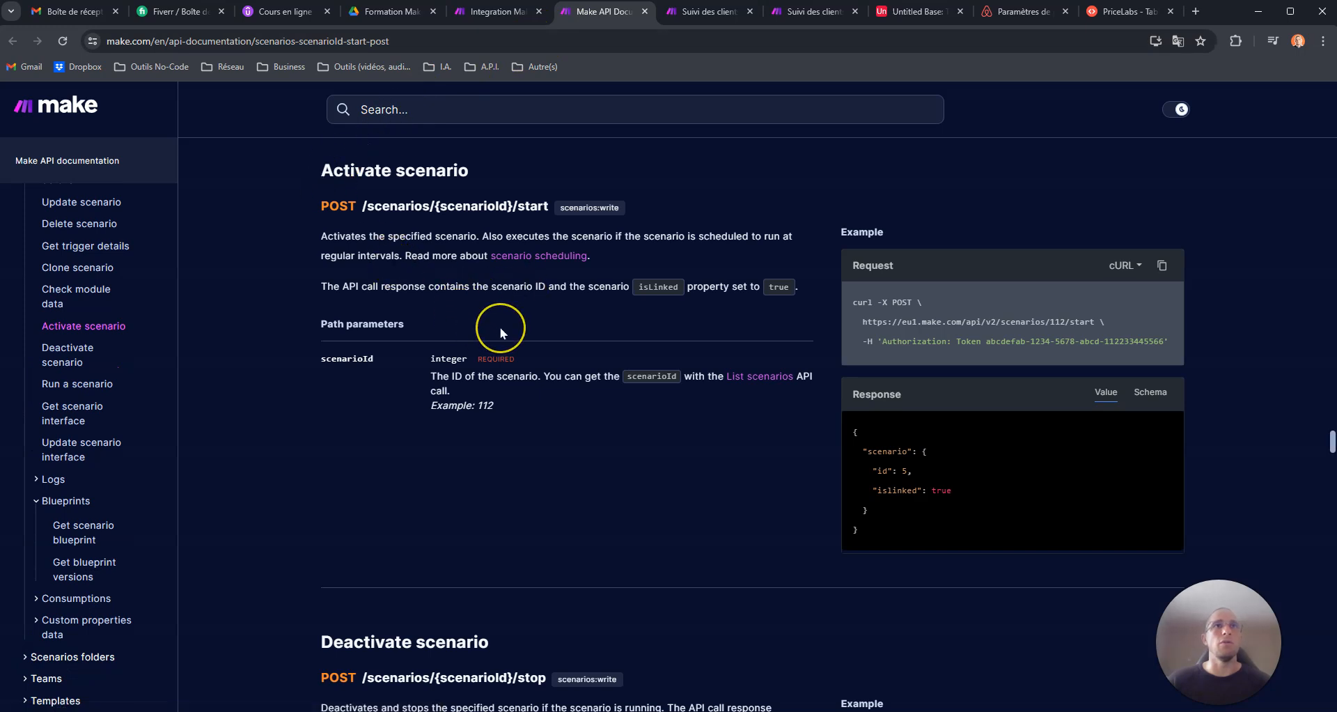
click(474, 112)
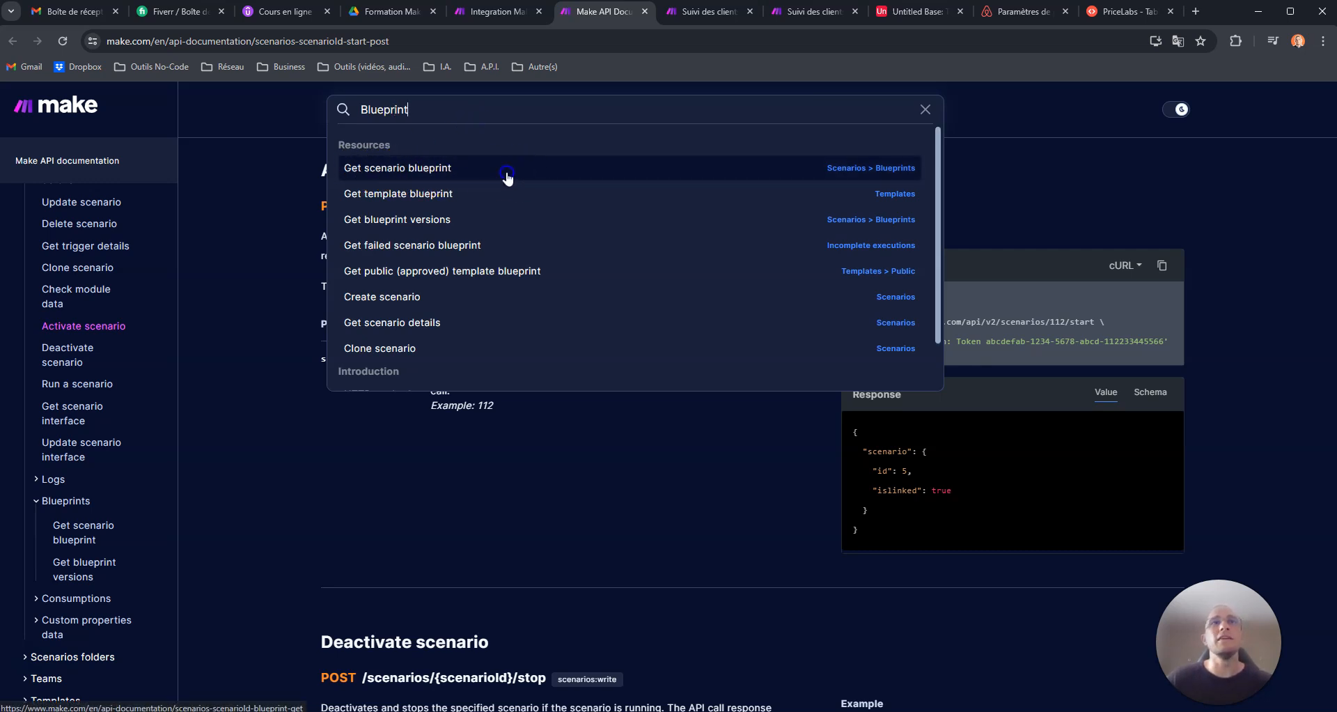
click(507, 174)
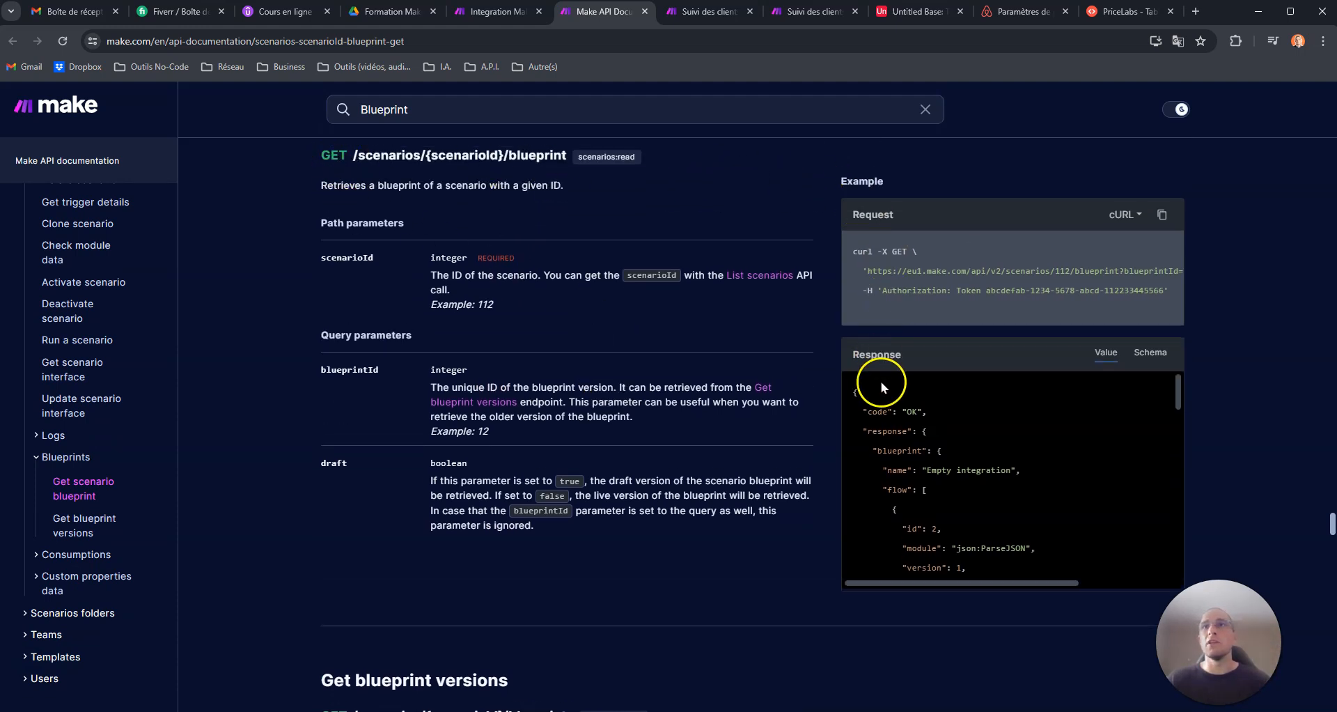
click(1124, 215)
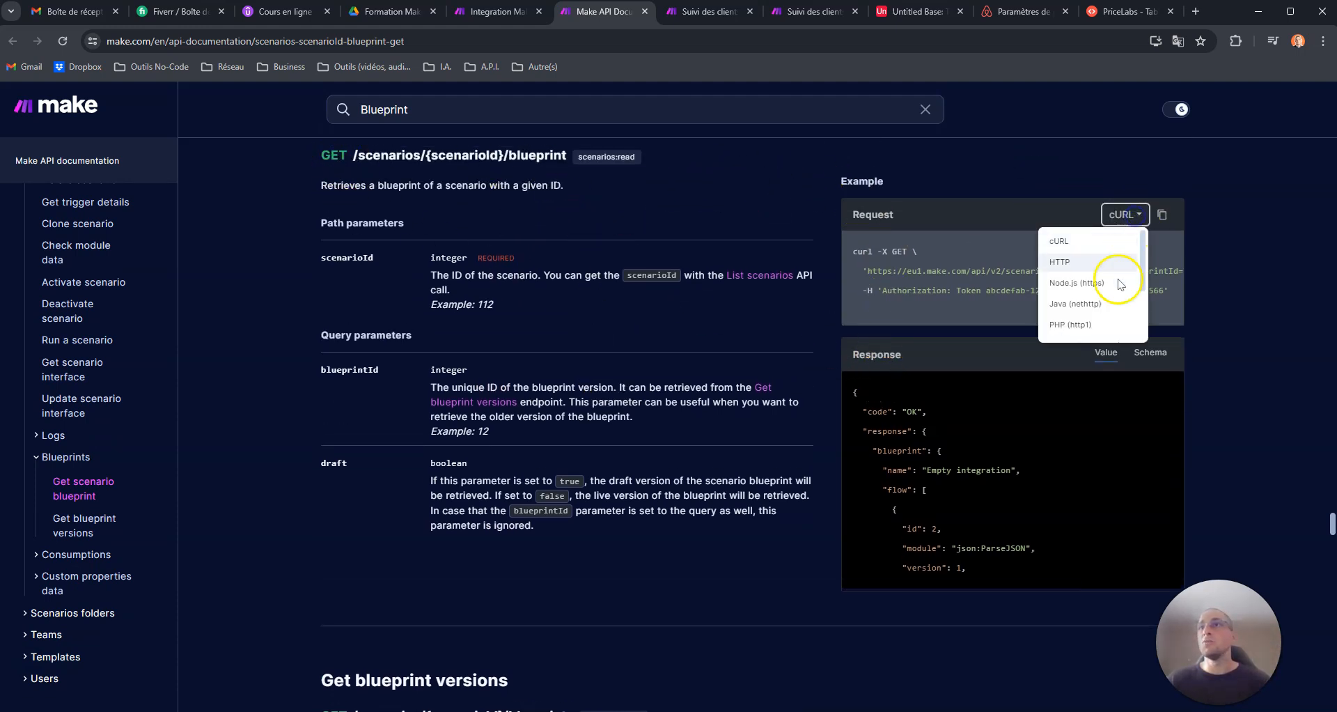
click(1113, 263)
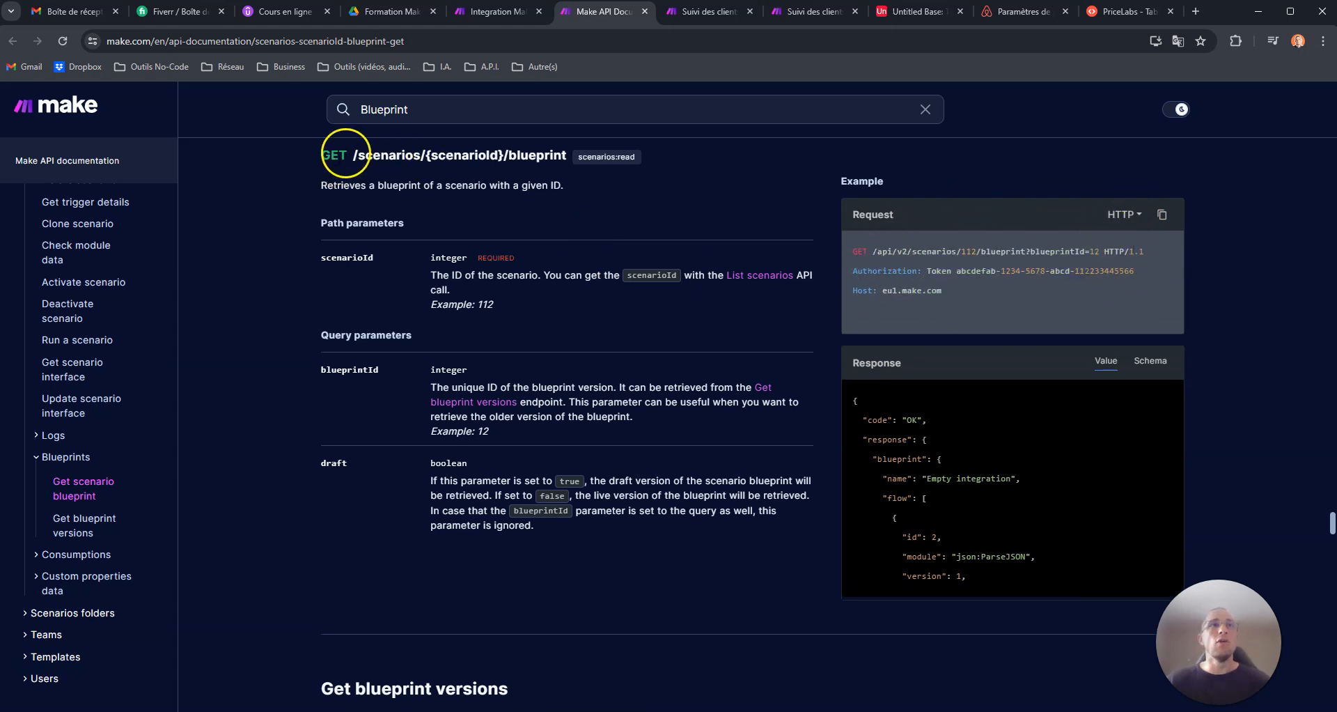
- Copy the documented endpoint path into the API call's URL and prefix it, giving /v2/scenarios/{scenarioId}/blueprint
drag(351, 155, 523, 156)
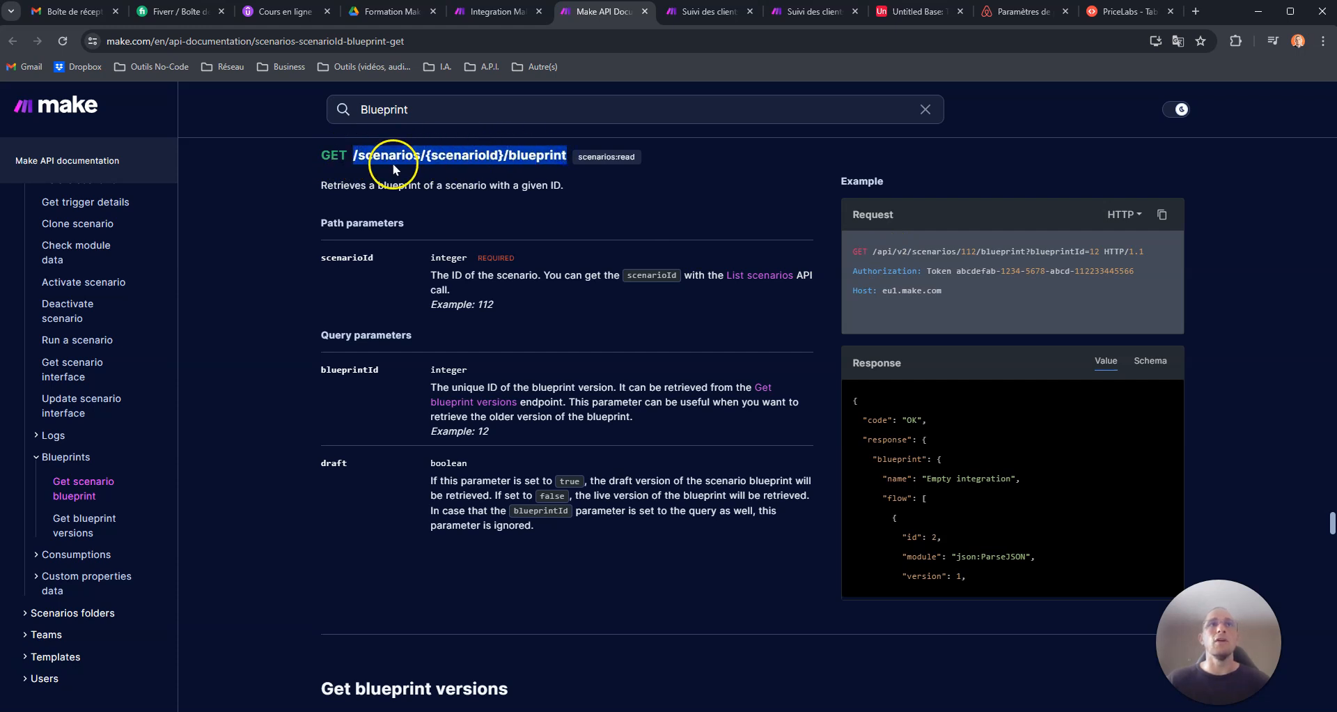
click(508, 11)
text(/scenarios/{scenarioId}/blueprint)
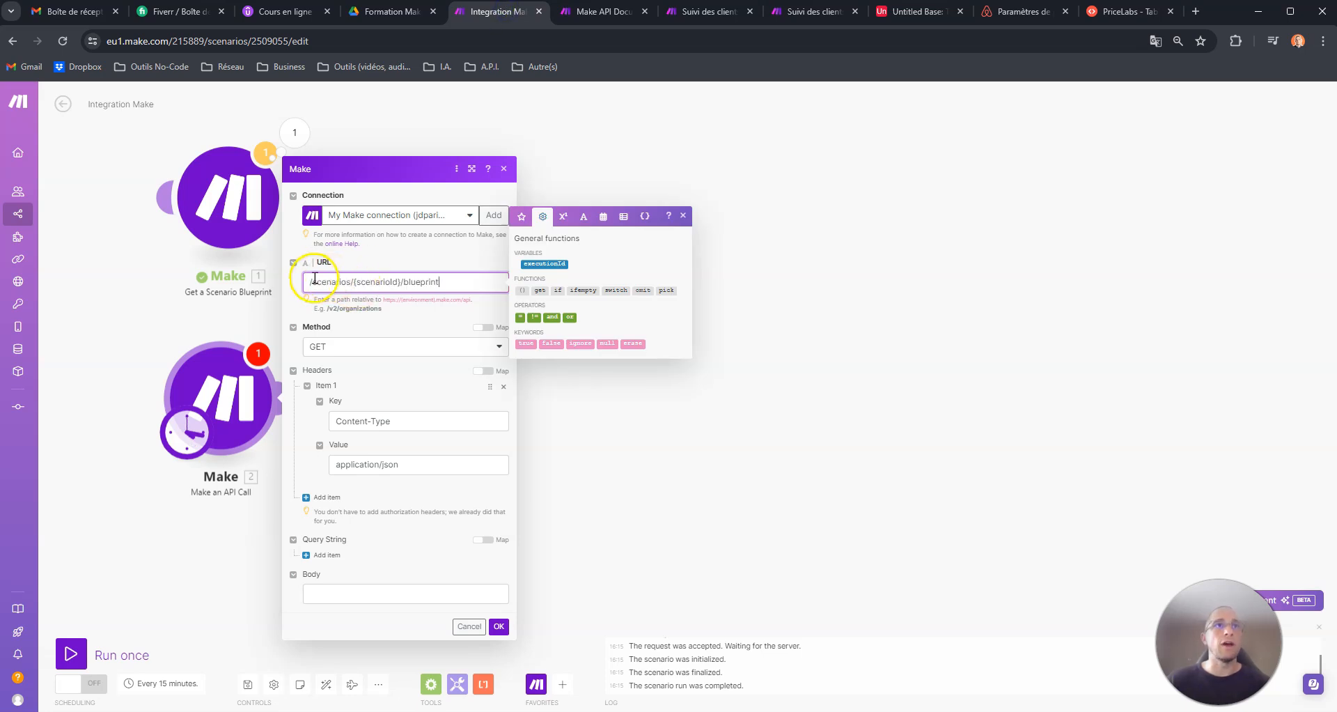
drag(326, 309, 339, 310)
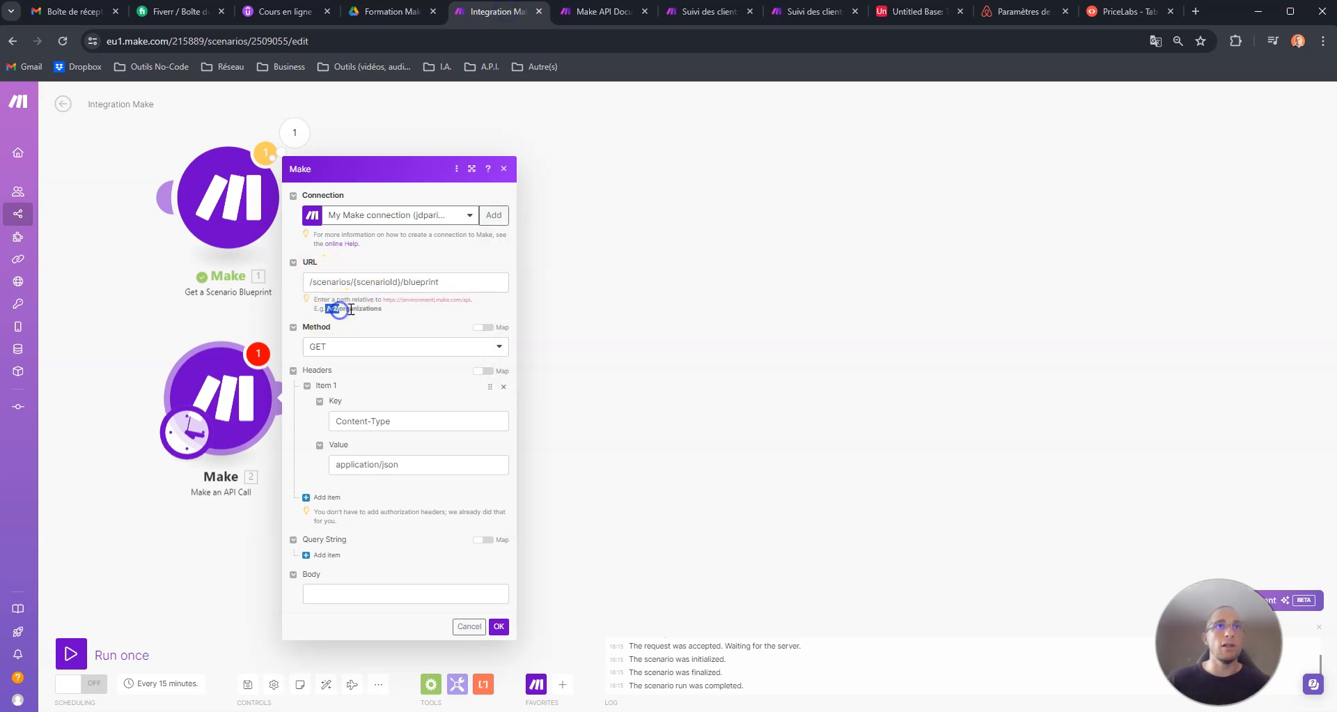
click(310, 281)
text(/v2)
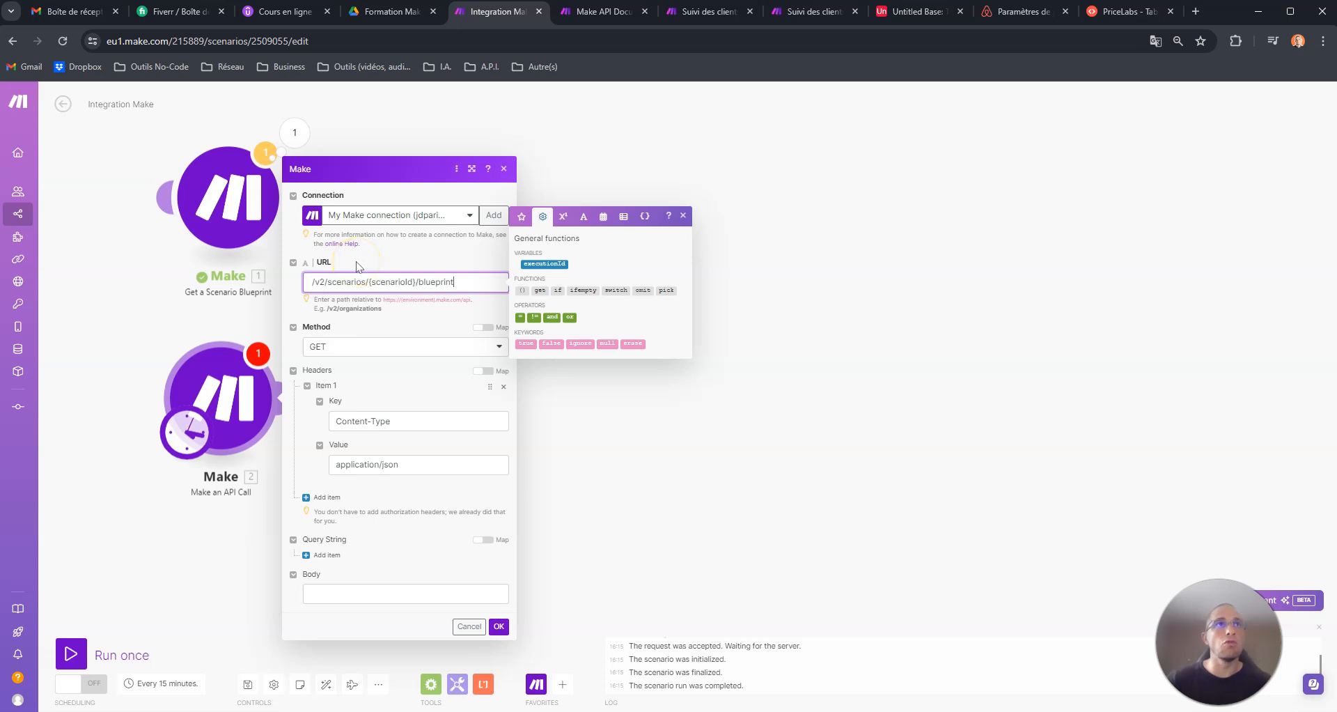
- Replace {scenarioId} in the API call's URL with 2360613, copied from the Suivi des clients scenario's address
drag(482, 282, 300, 291)
drag(416, 282, 370, 286)
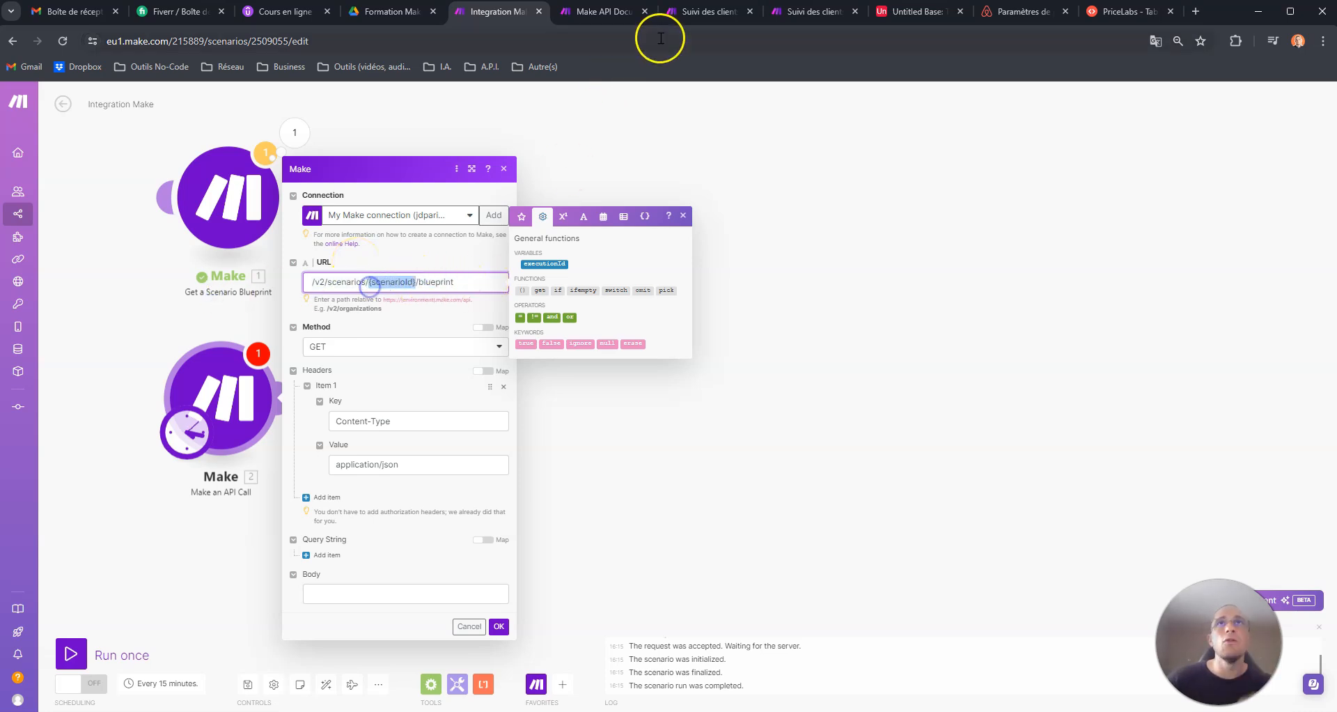
click(704, 12)
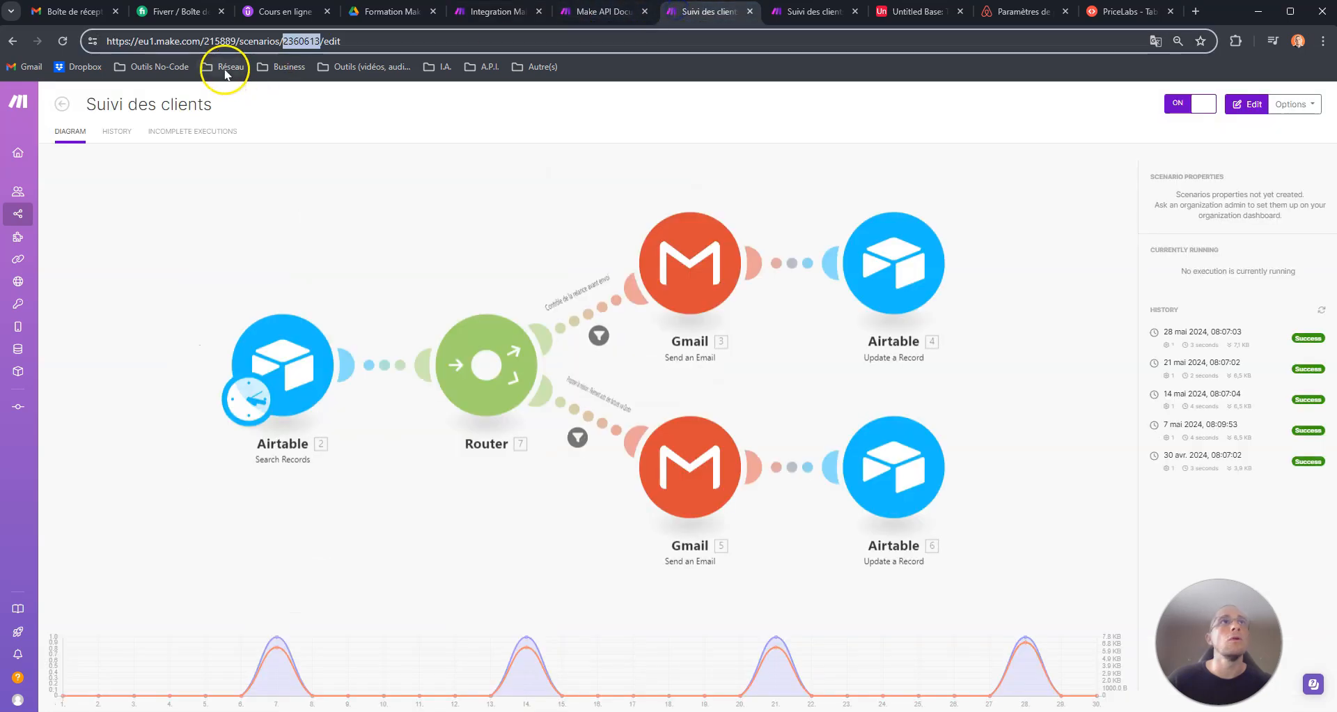
right_click(292, 40)
click(344, 165)
click(548, 12)
text(2360613)
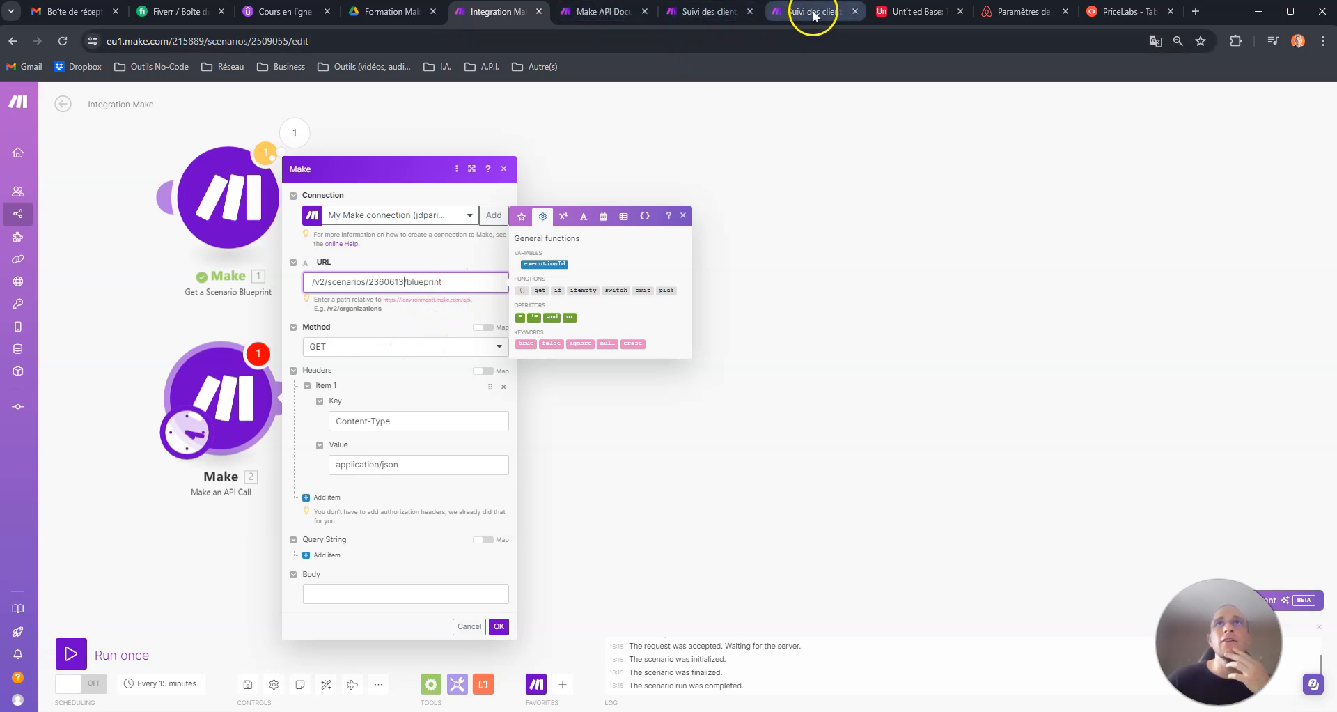
- Check the HTTP method documented for Get scenario blueprint against the API call module's method
click(597, 11)
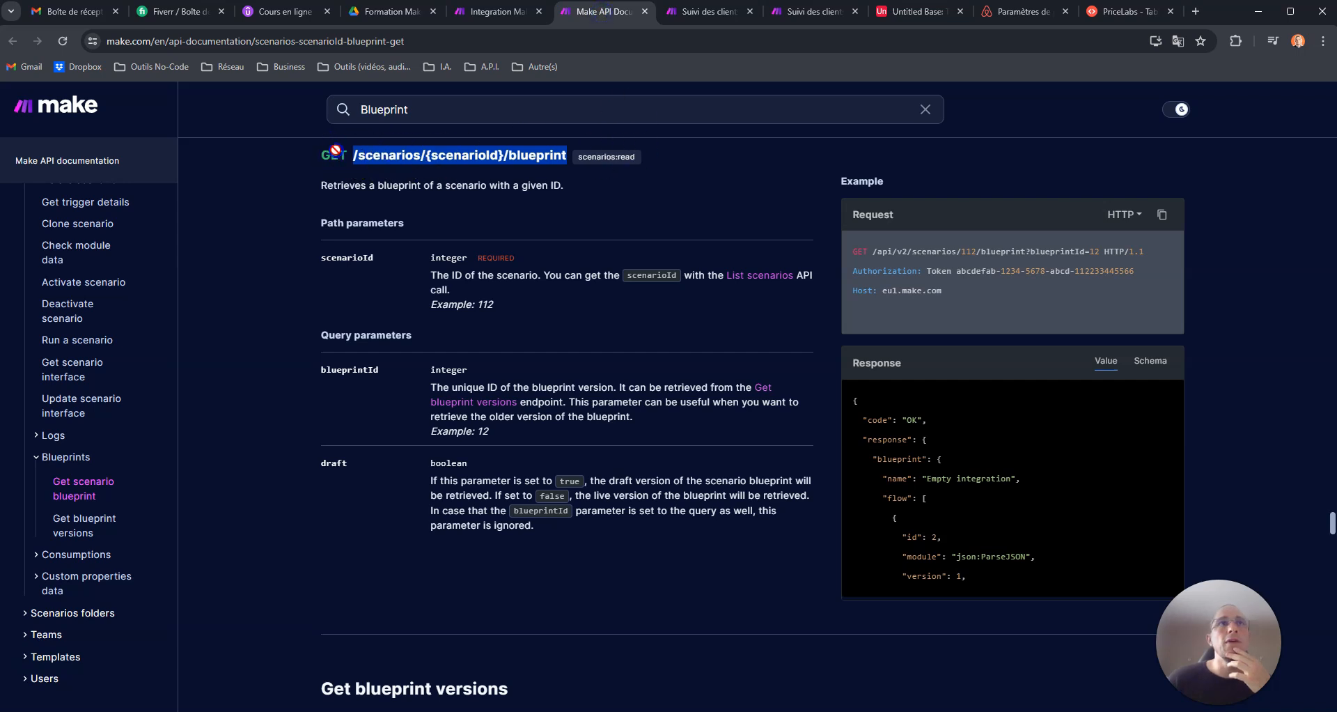
scroll(326, 150, up, 1)
drag(322, 175, 348, 175)
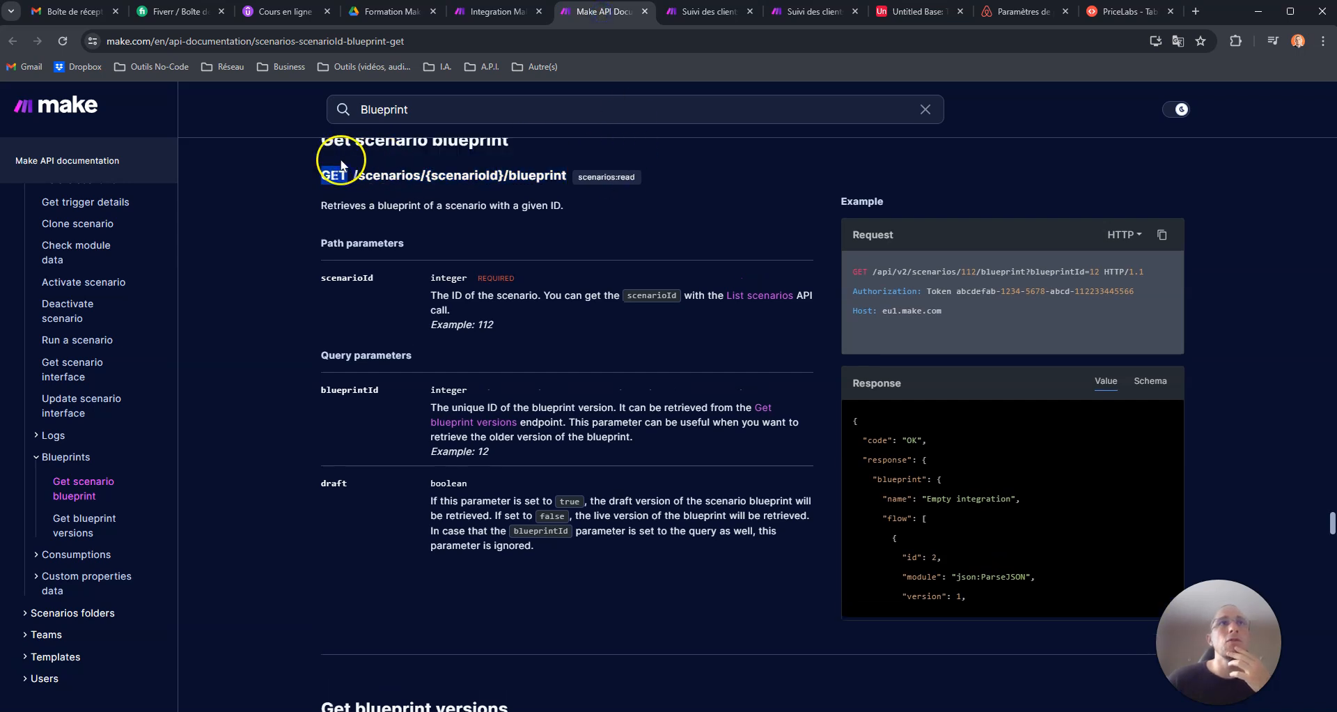
scroll(355, 205, up, 1)
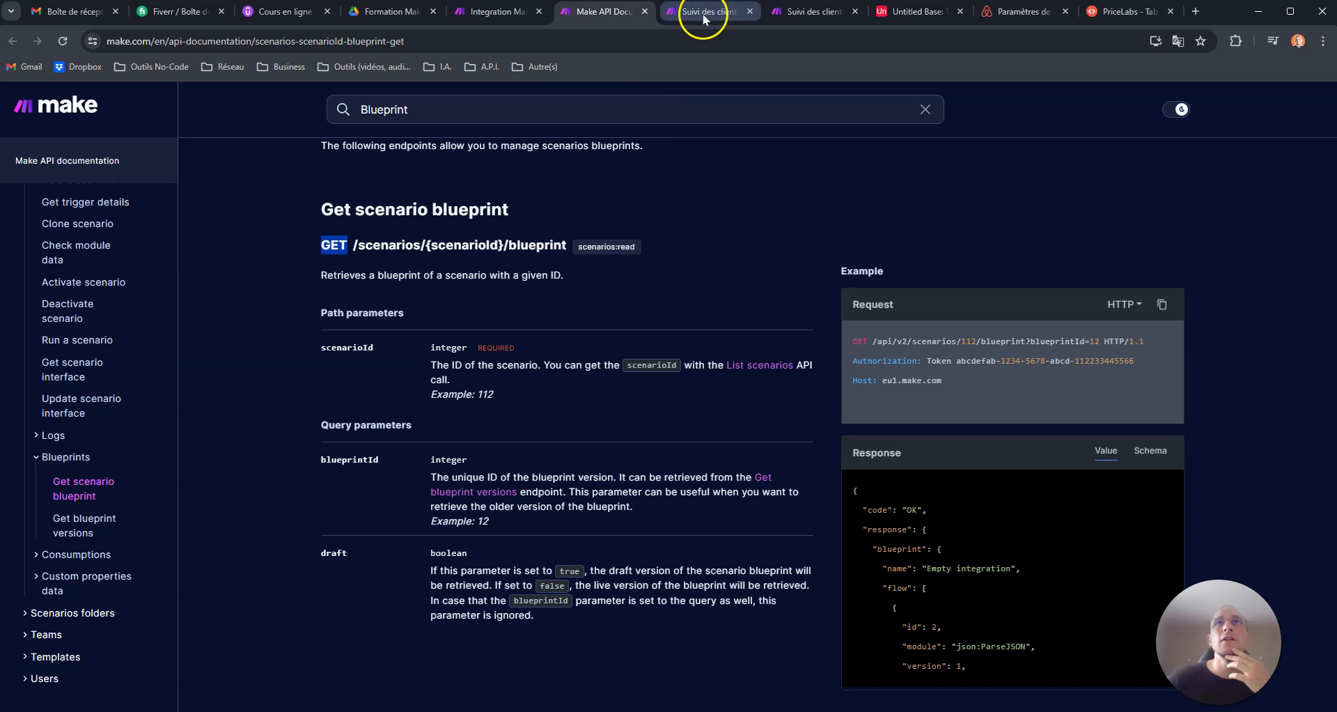
click(495, 11)
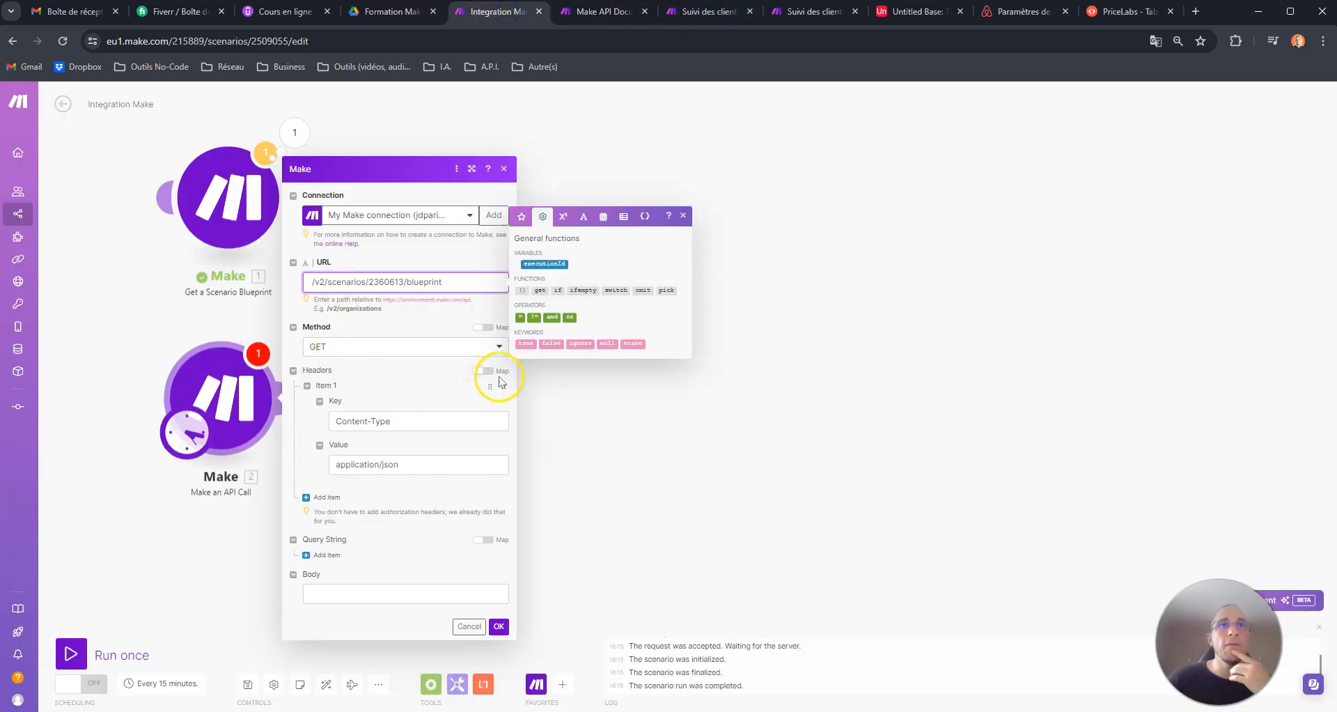
- Confirm the API call settings without the Content-Type header item and run the scenario once
click(496, 383)
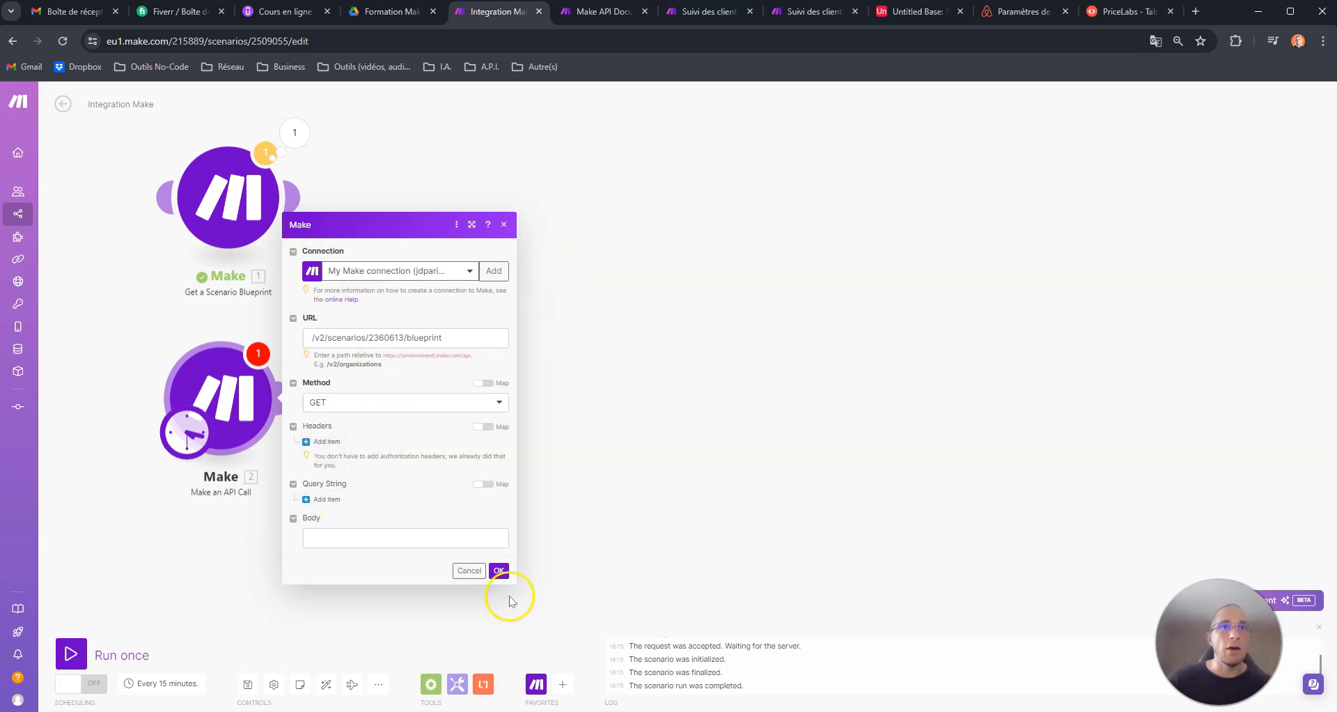
click(498, 570)
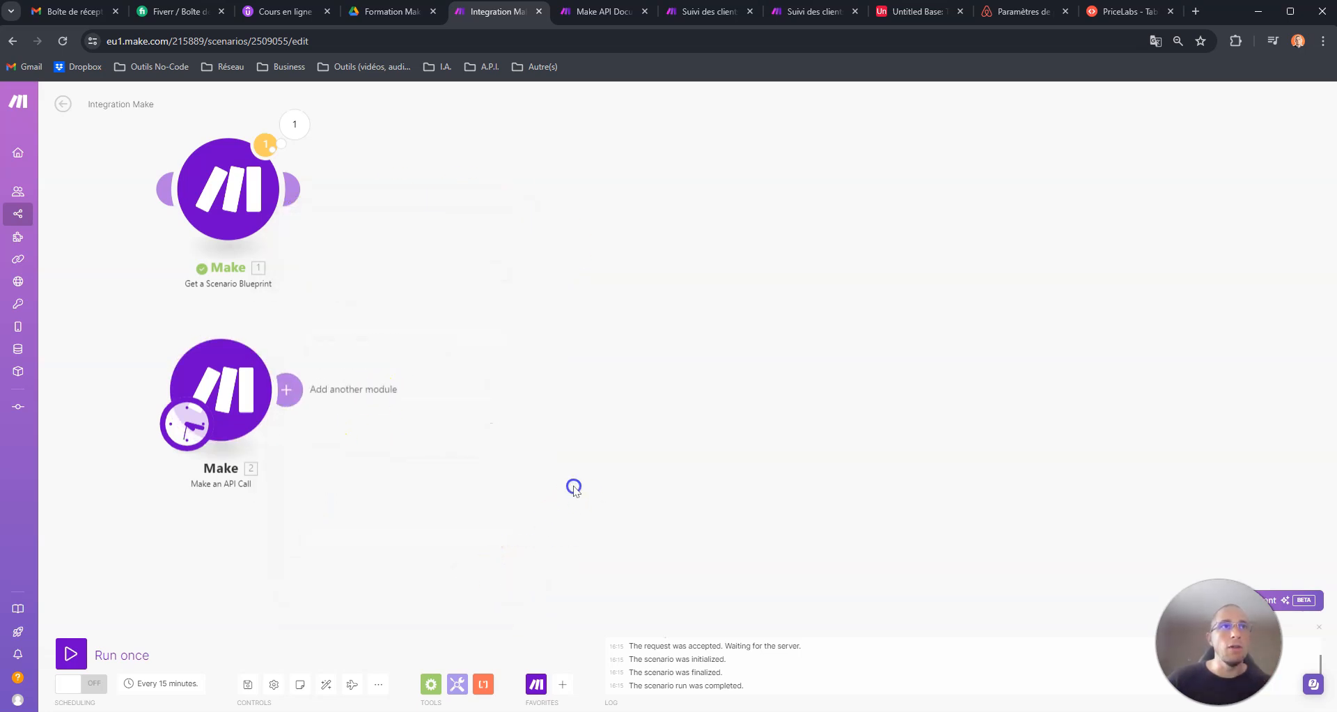
click(71, 653)
drag(955, 503, 558, 411)
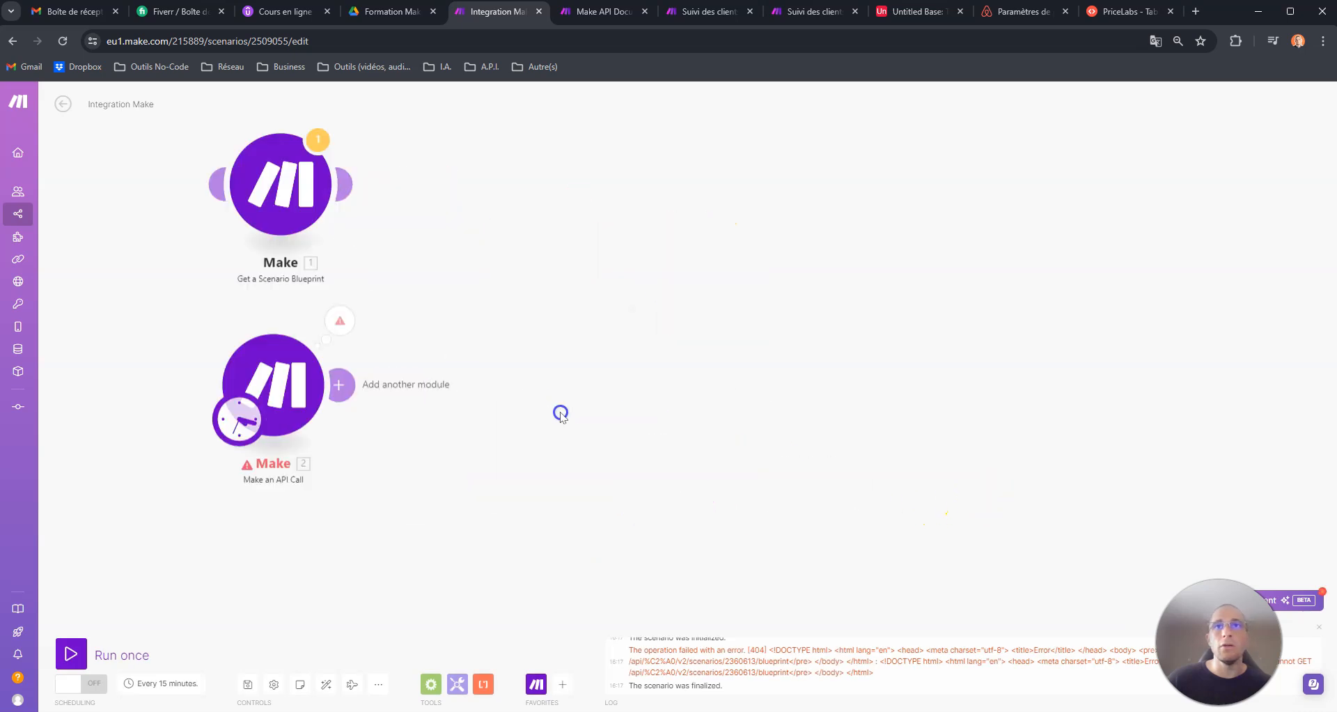
click(322, 311)
- Try rerunning the API call after reselecting its My Make connection, and open the operation's result
click(258, 379)
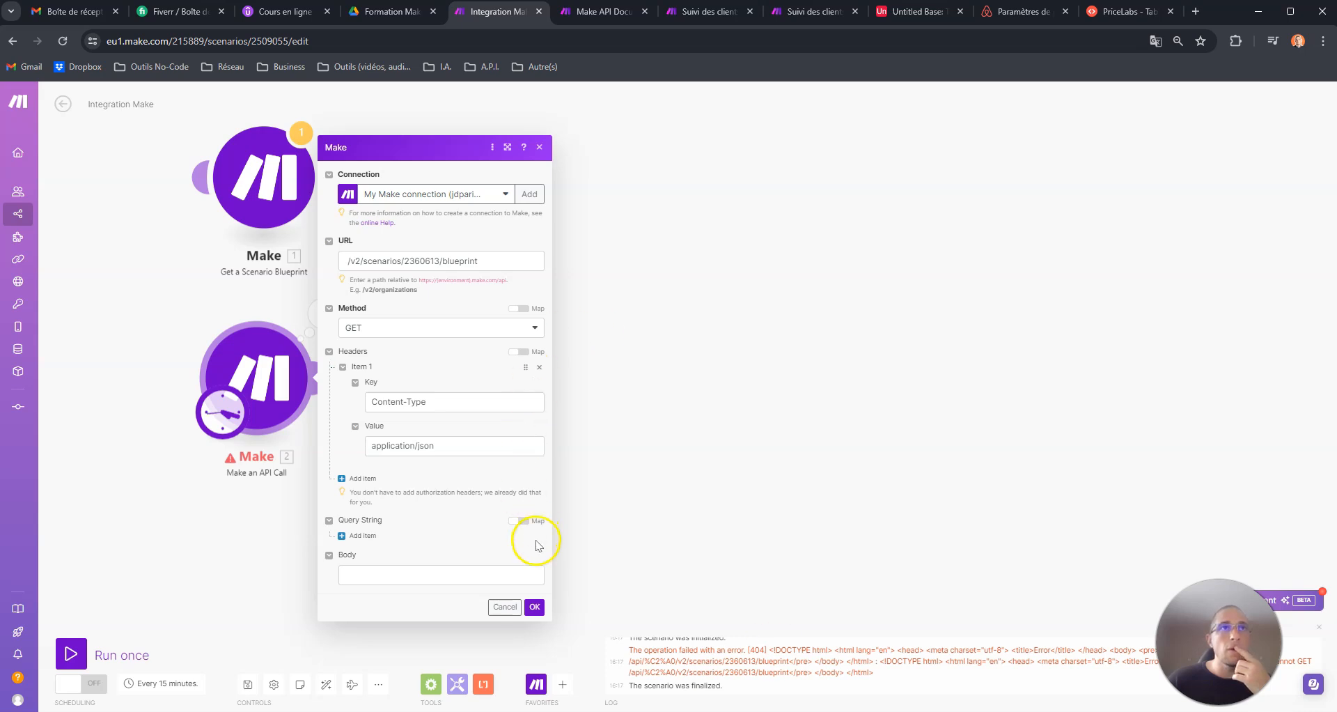
click(449, 194)
click(430, 278)
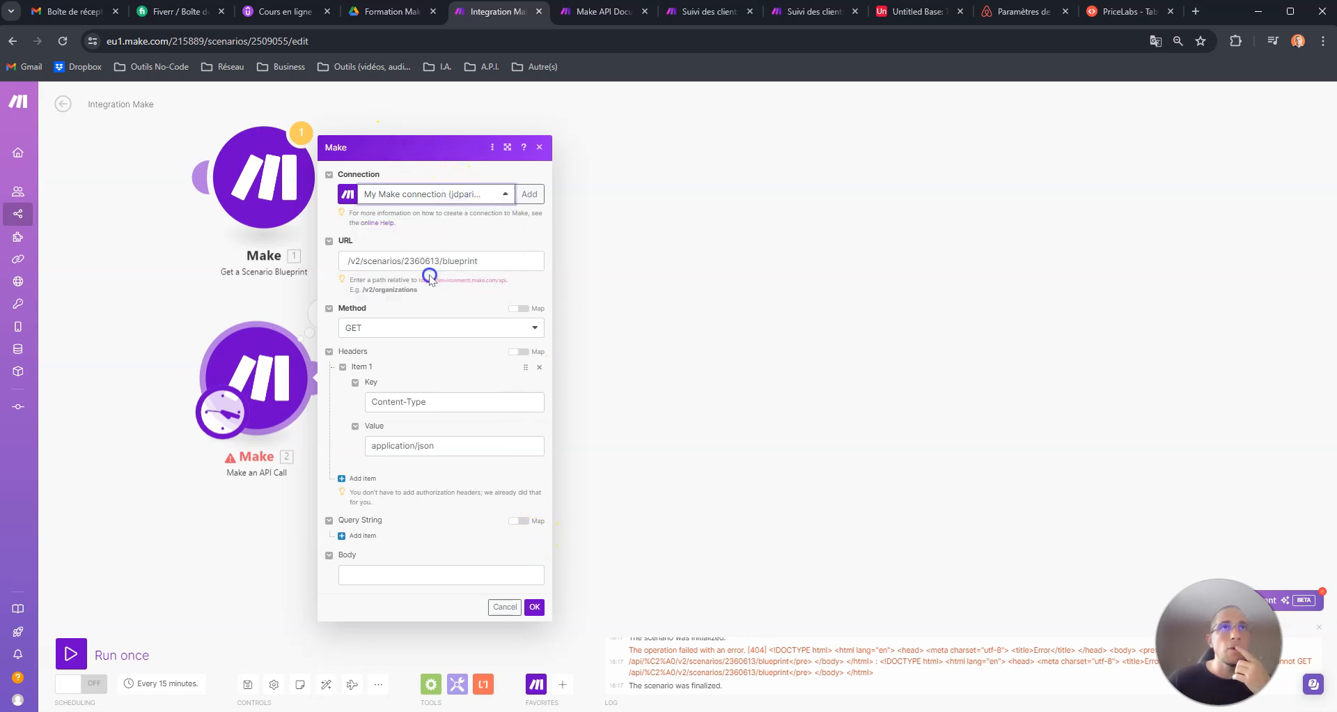
click(479, 194)
click(490, 194)
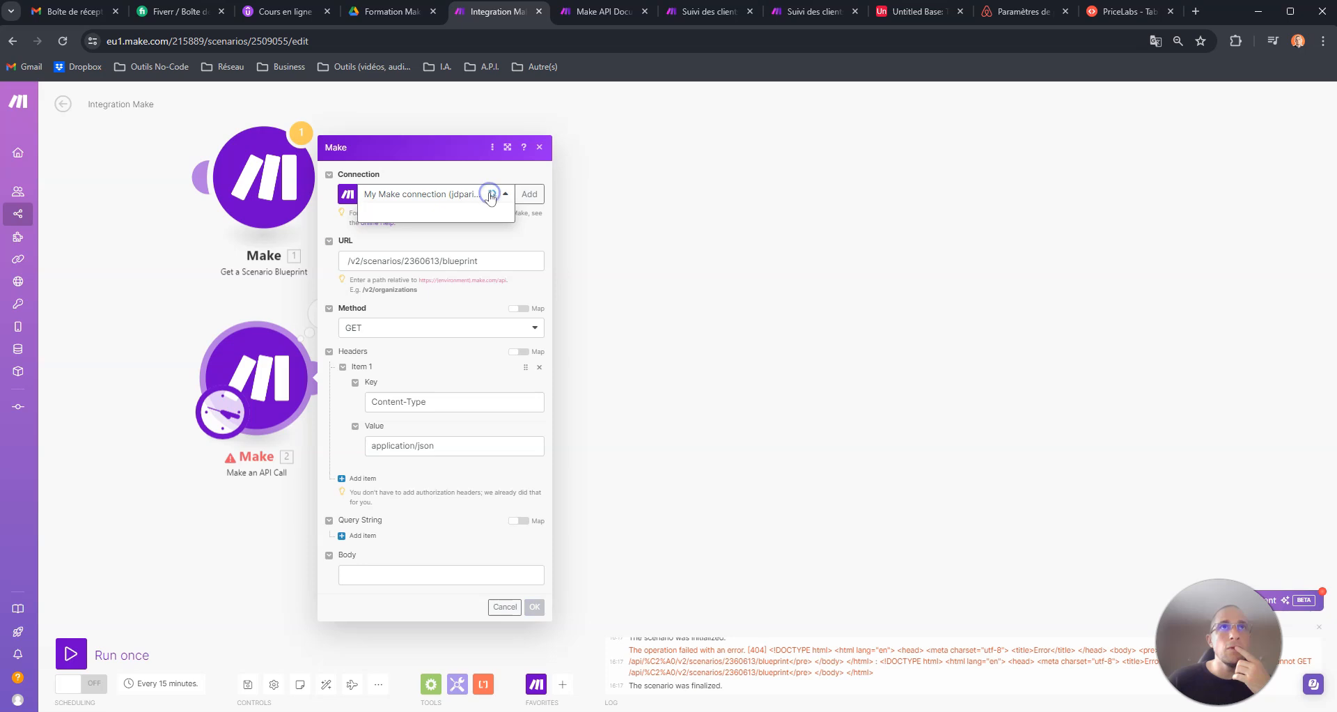
click(457, 304)
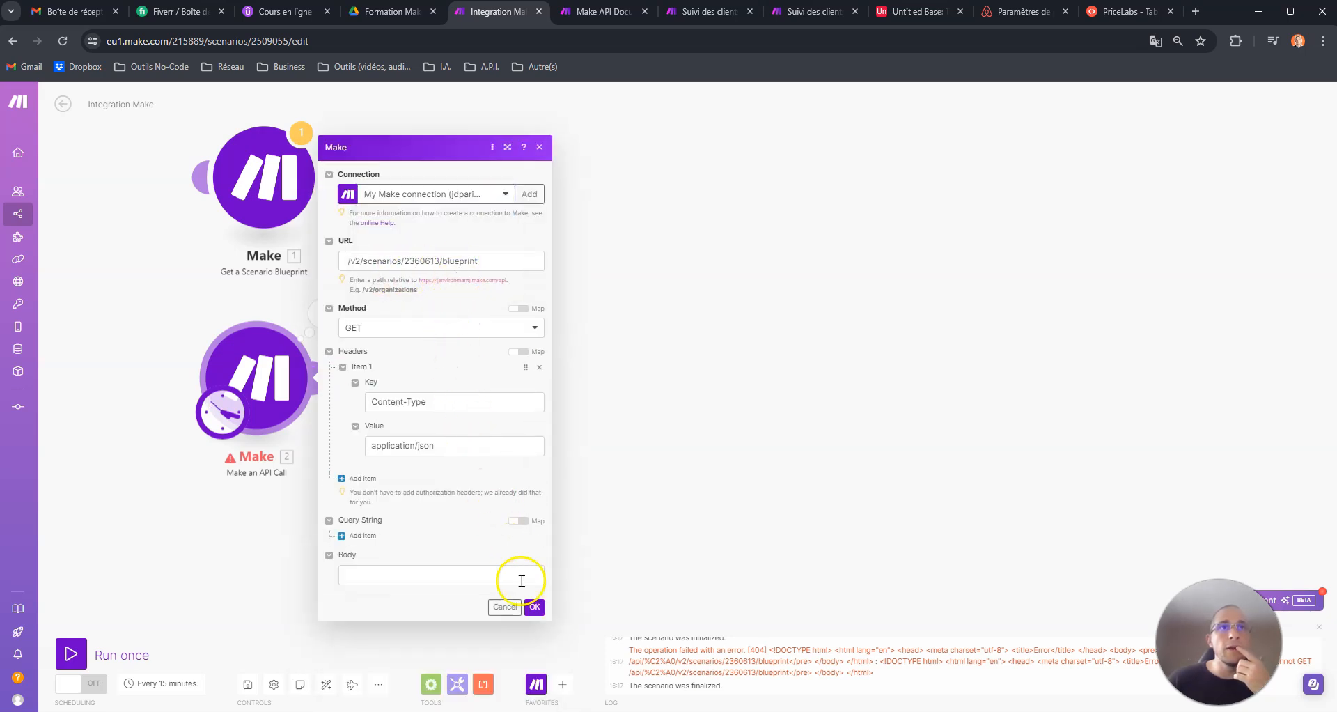
click(535, 607)
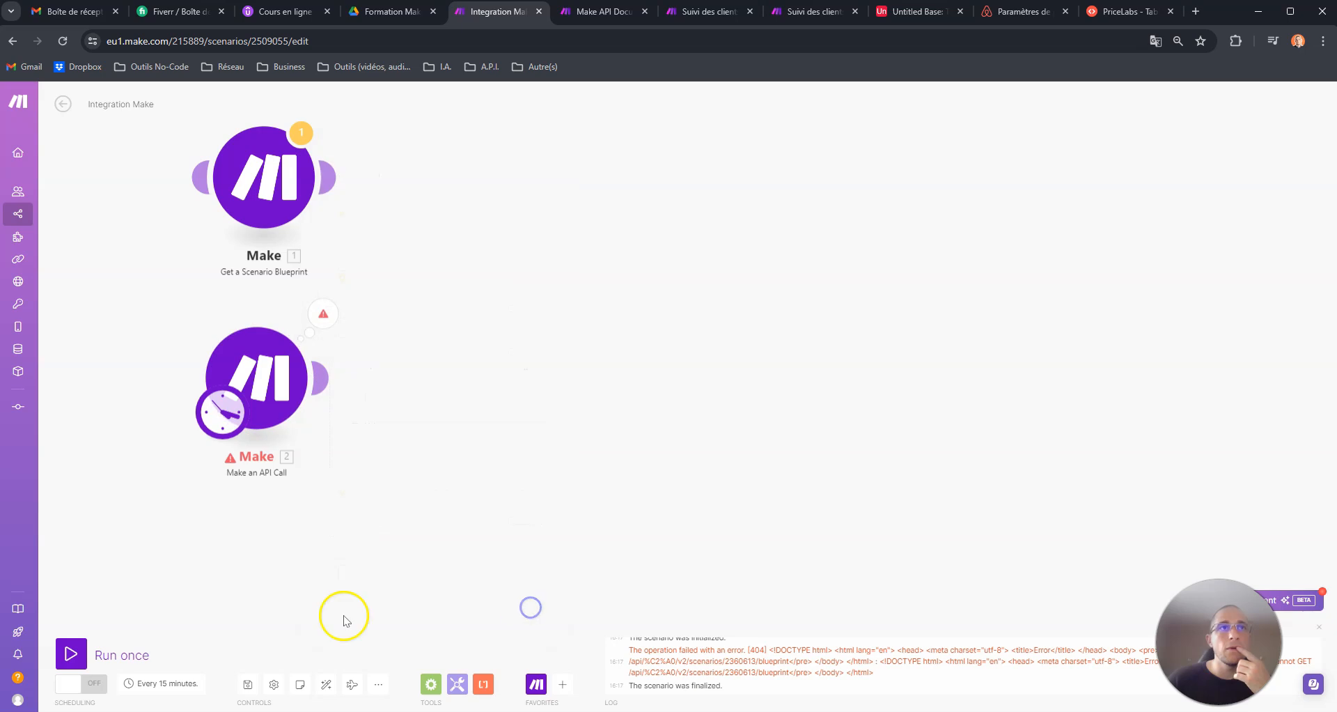
click(84, 640)
click(921, 492)
drag(921, 491, 458, 434)
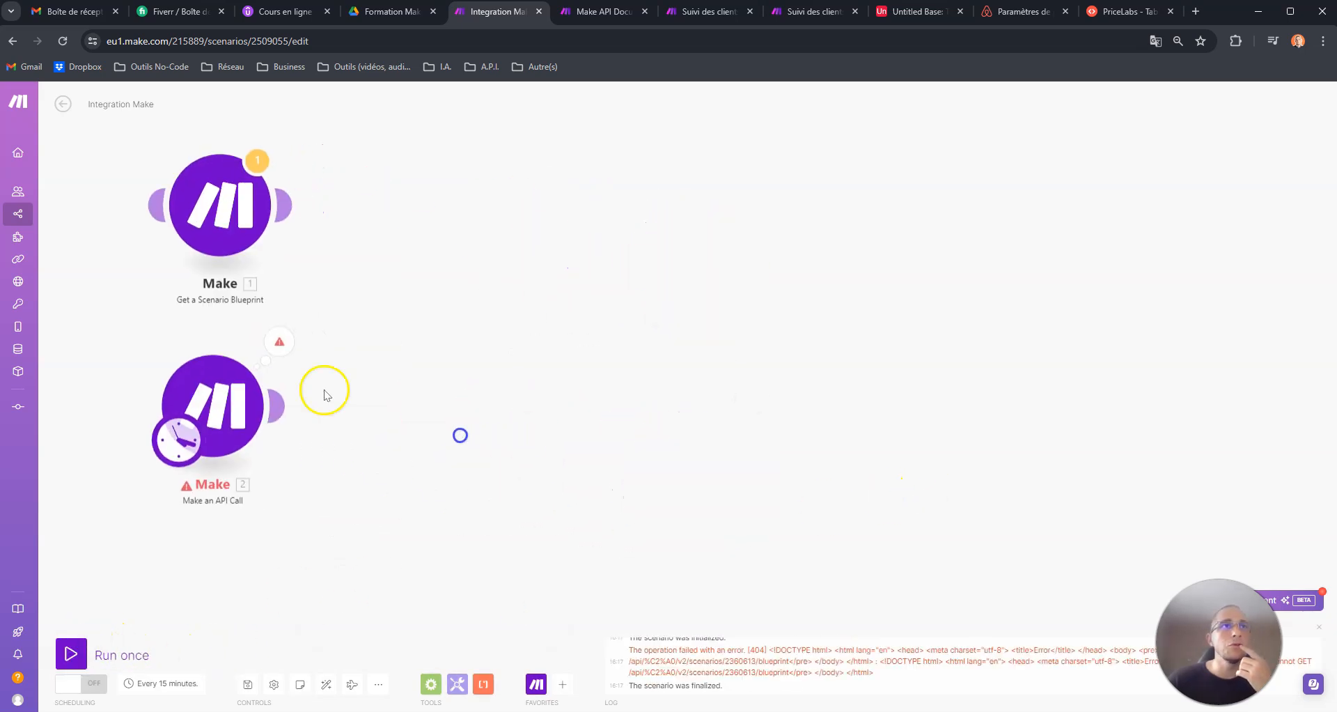
click(278, 345)
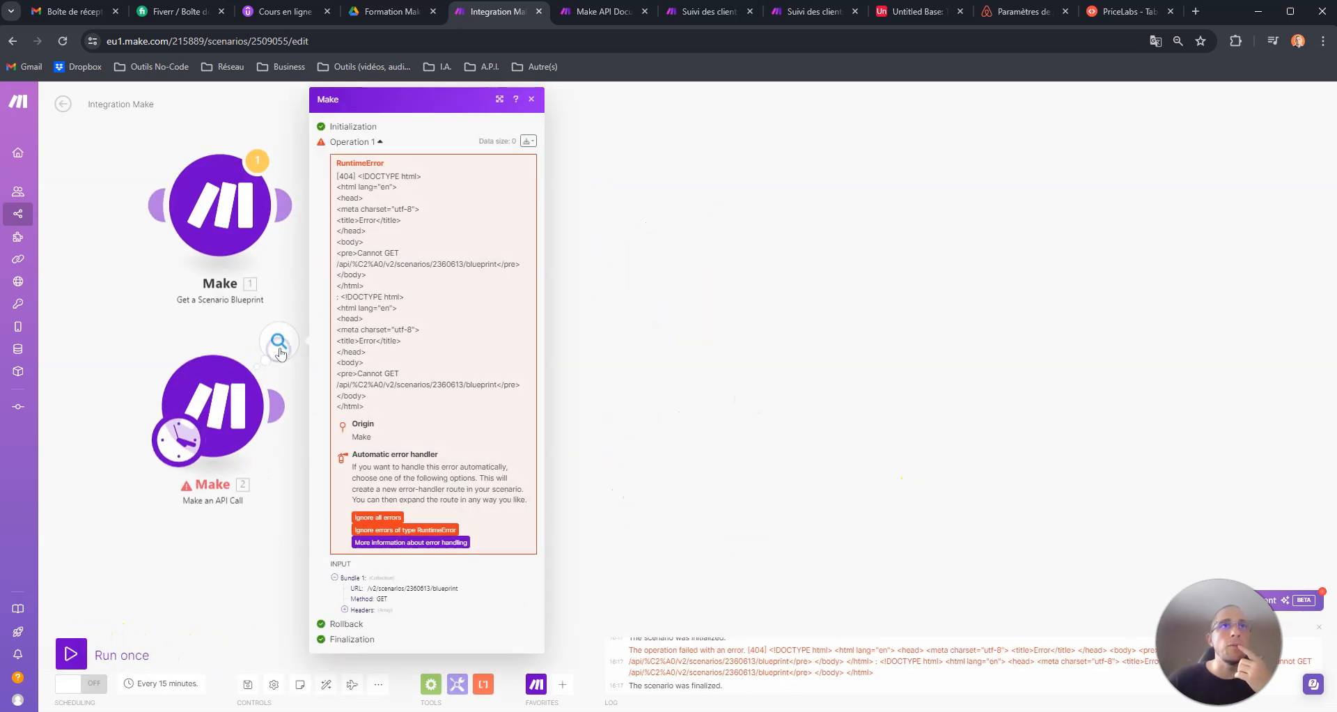
- Try the second My Make connection entry for the API call module and run the scenario once
click(246, 391)
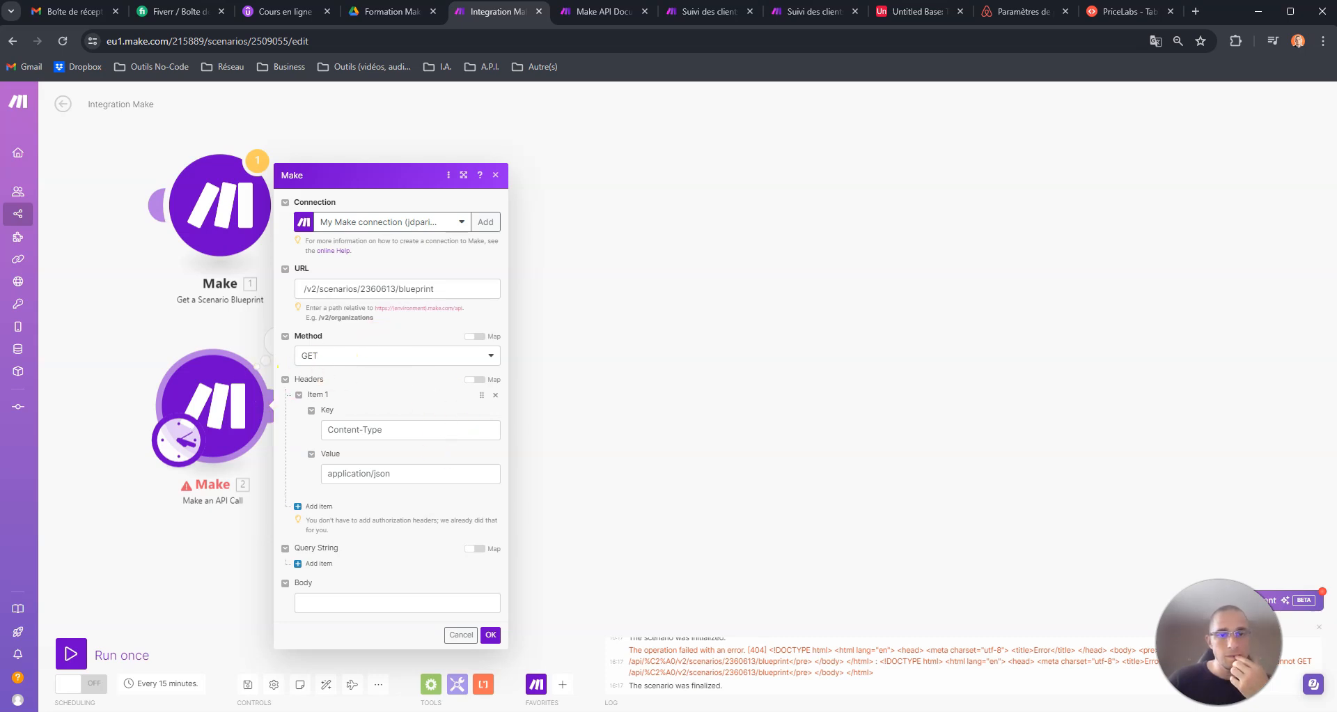
click(390, 222)
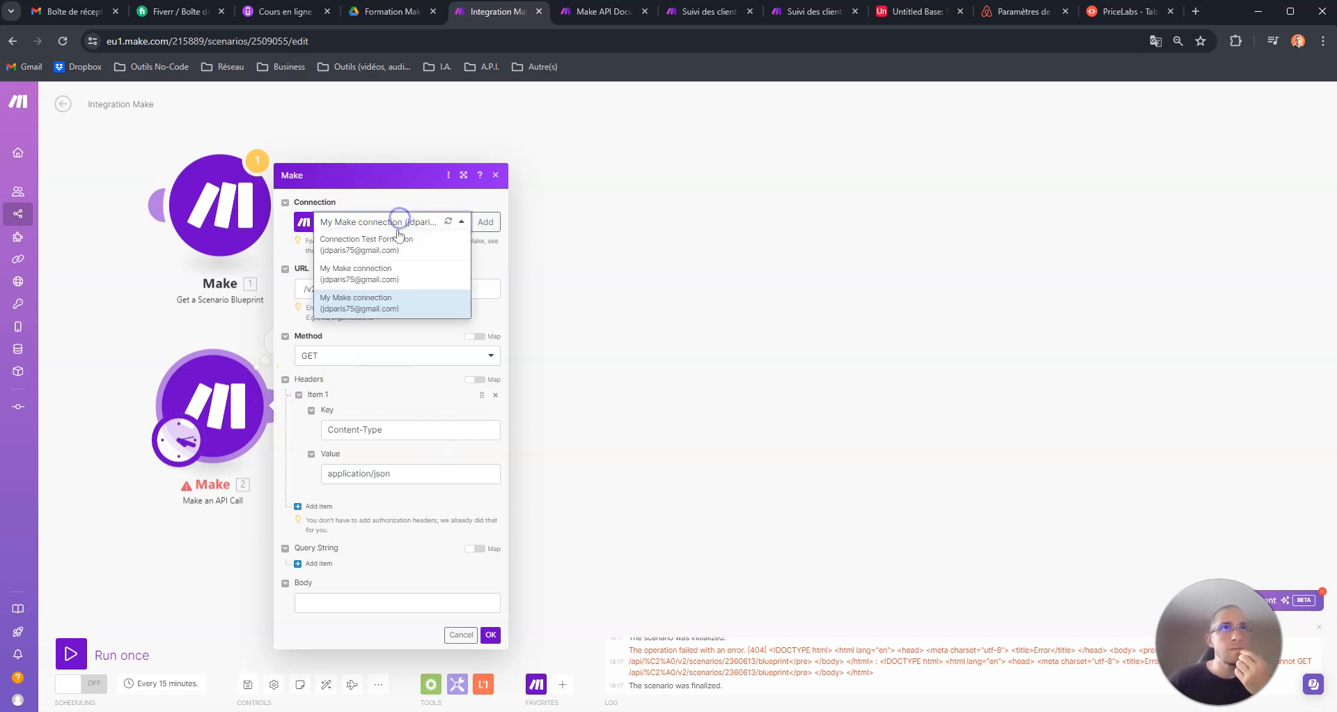
click(385, 273)
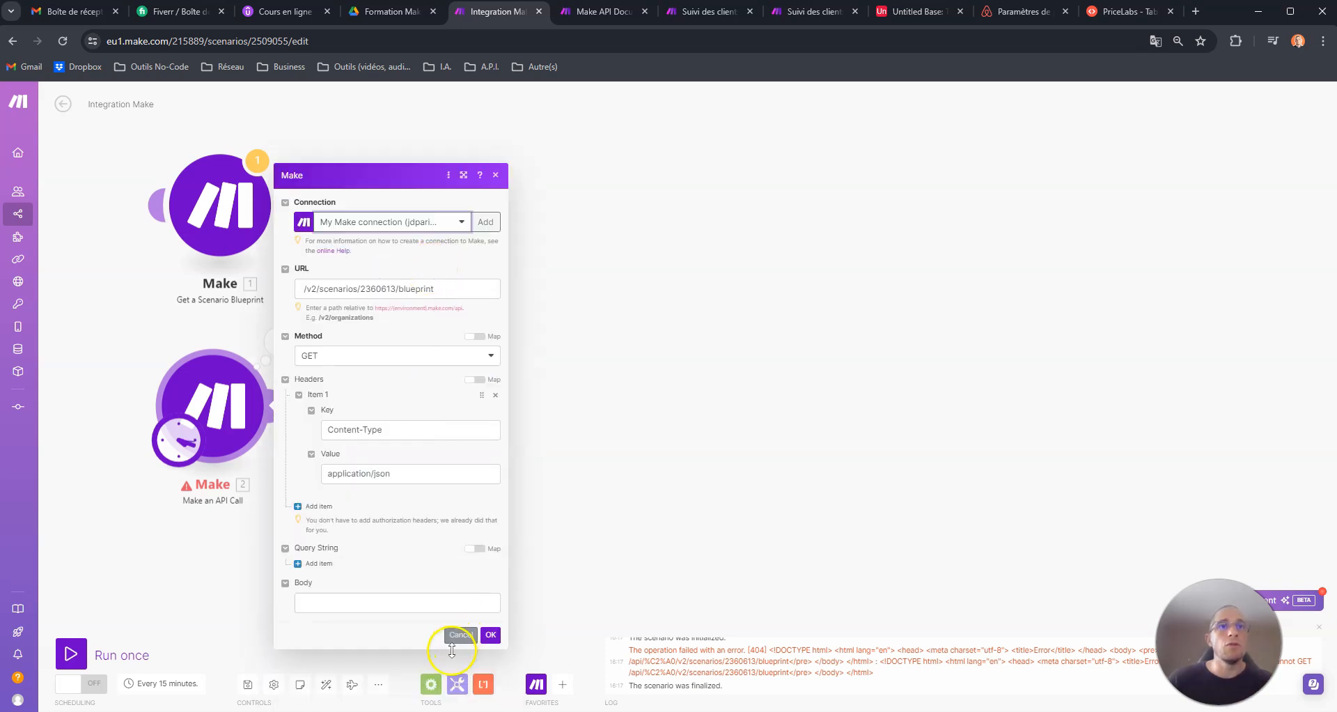
click(451, 634)
click(71, 654)
drag(908, 516, 452, 484)
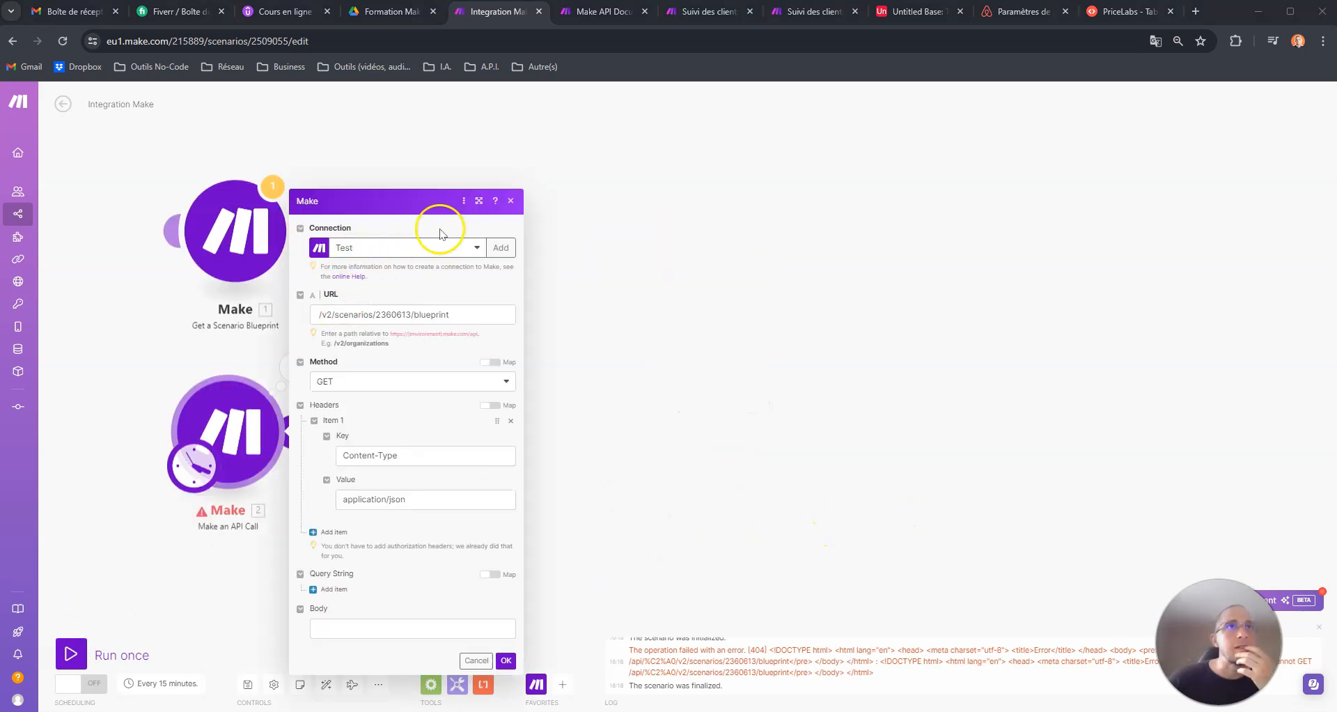
- Confirm the API call settings with the Test connection and run the scenario once
click(505, 660)
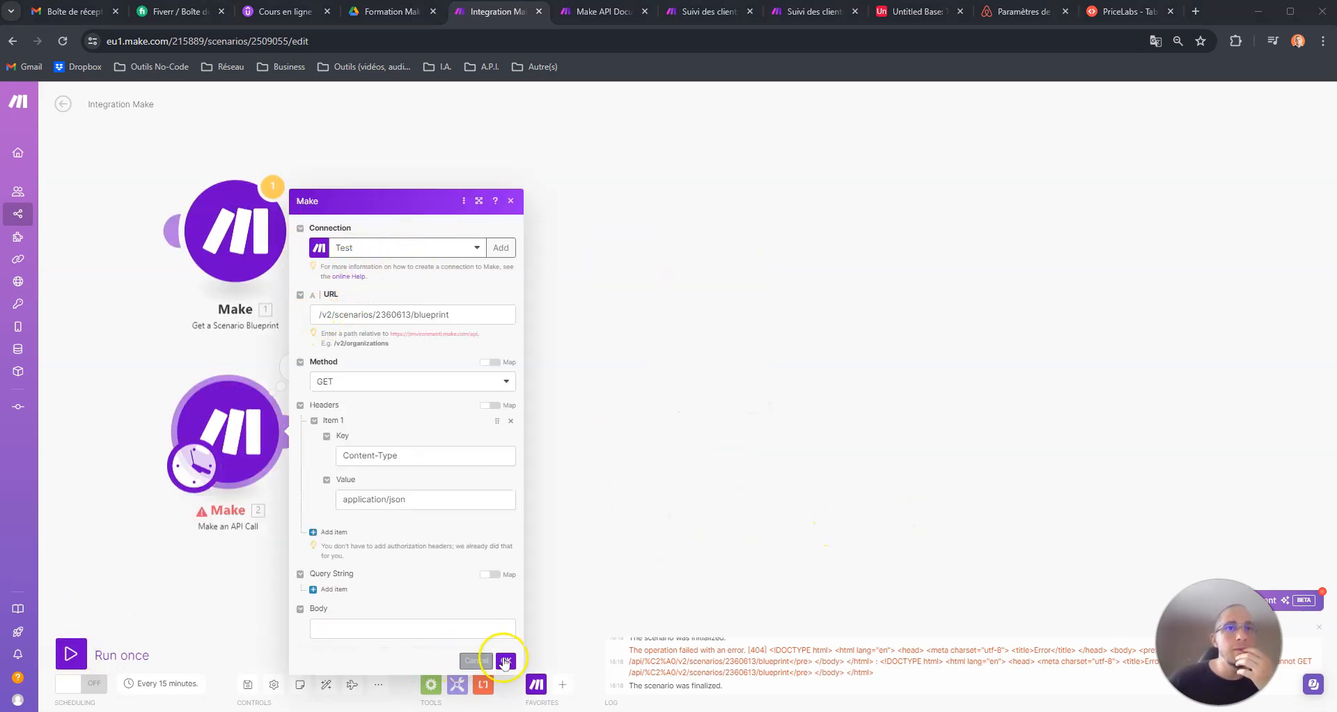
click(79, 652)
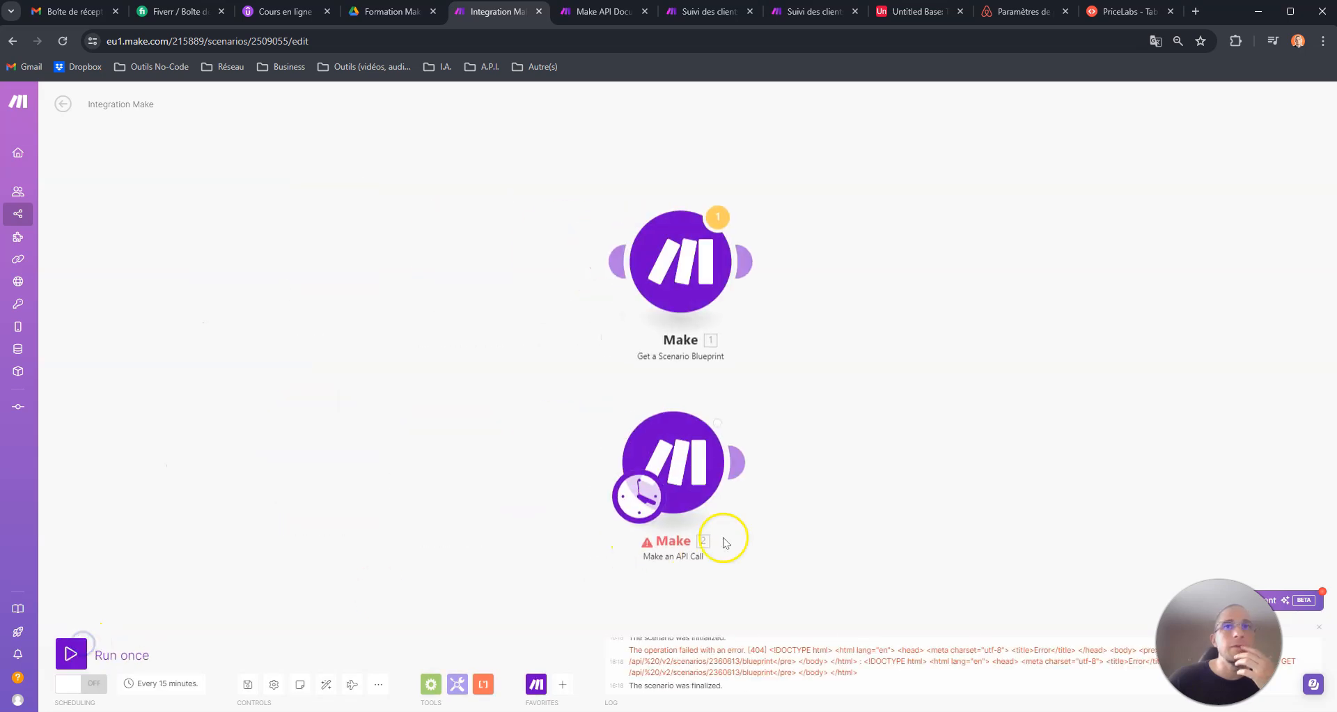
drag(858, 512, 454, 495)
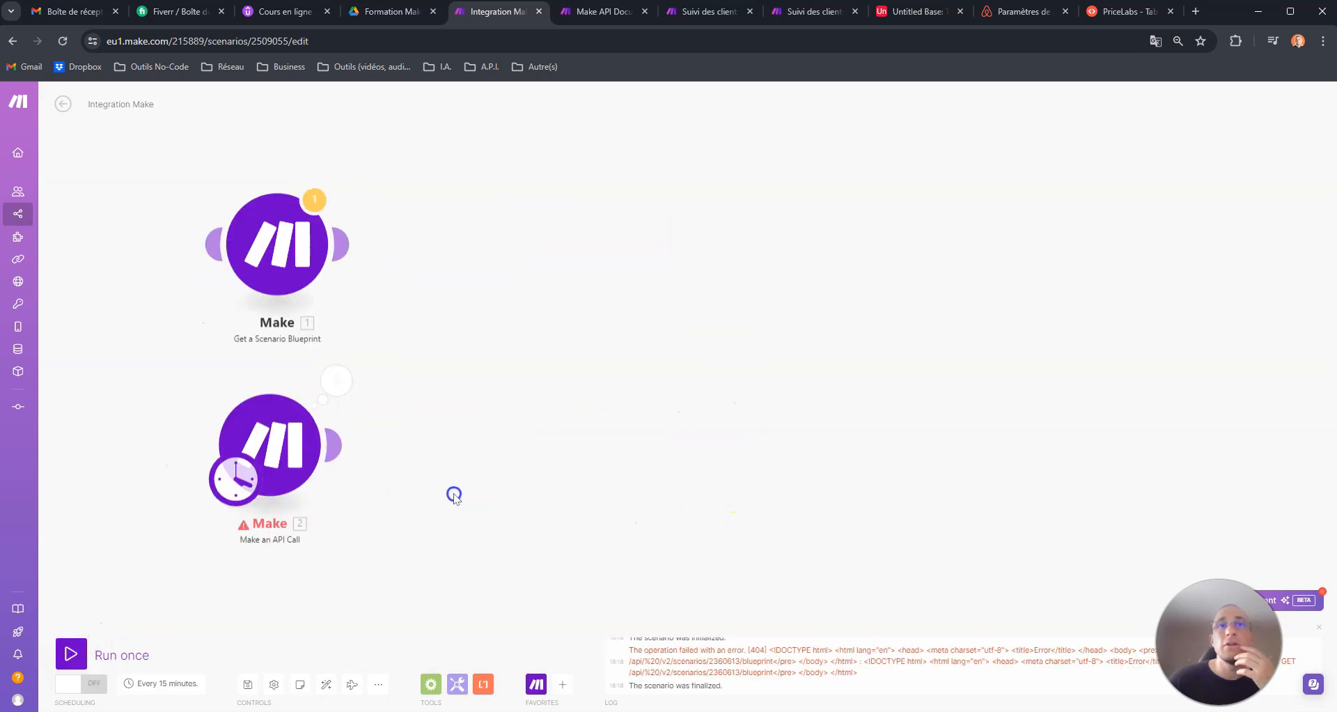
- Remove the leading space from the API call's URL, leaving /v2/scenarios/2360613/blueprint, and run the scenario once
click(333, 379)
click(339, 368)
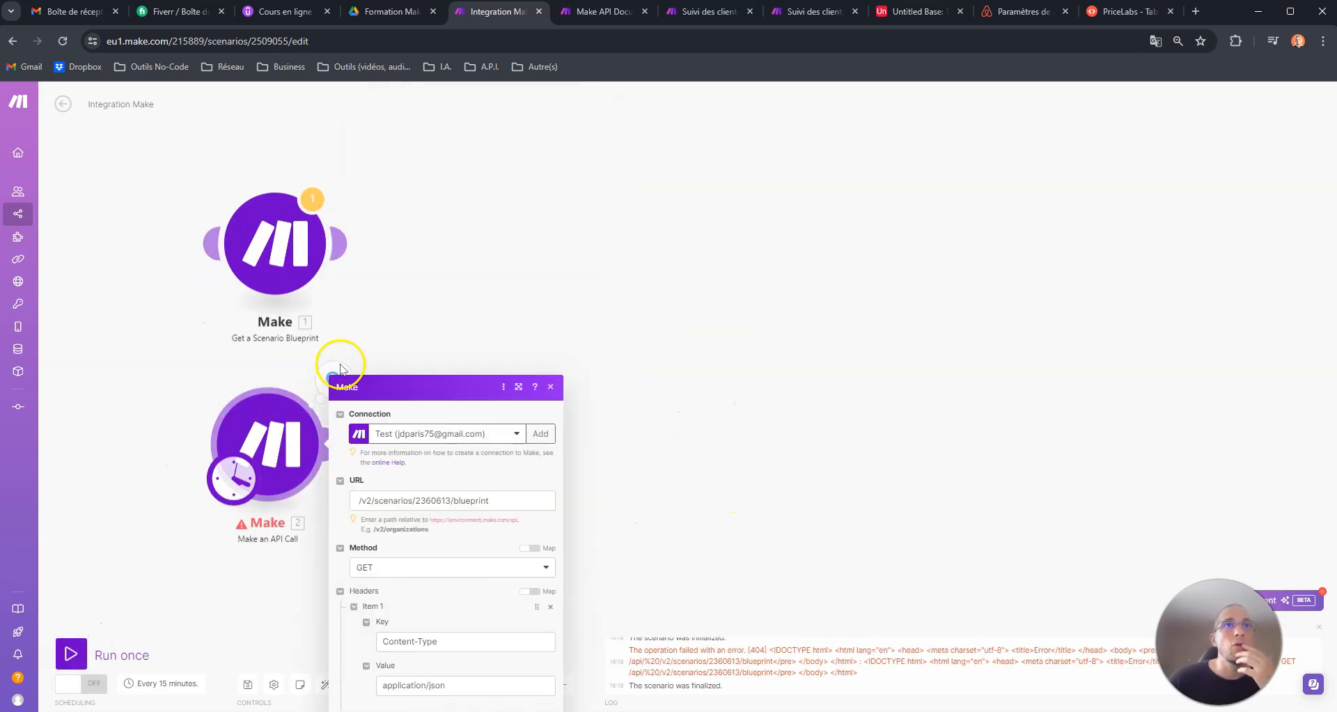
click(357, 327)
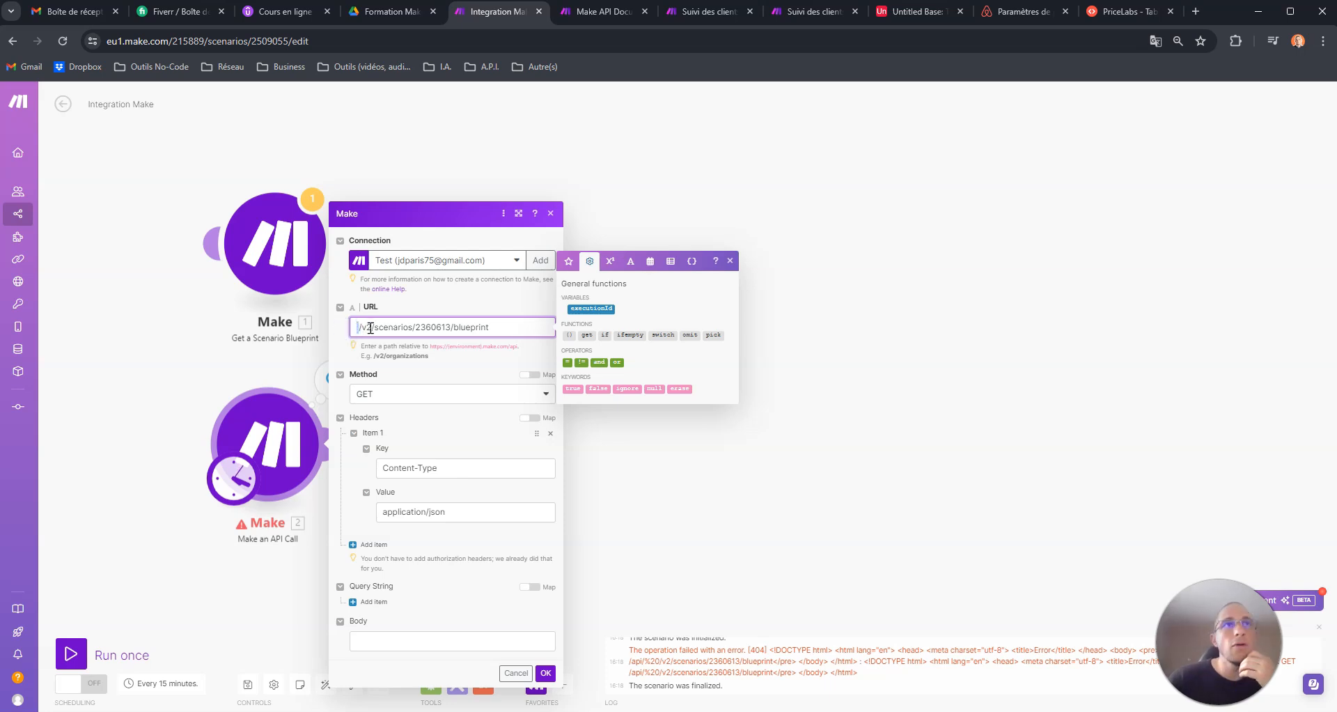
click(543, 679)
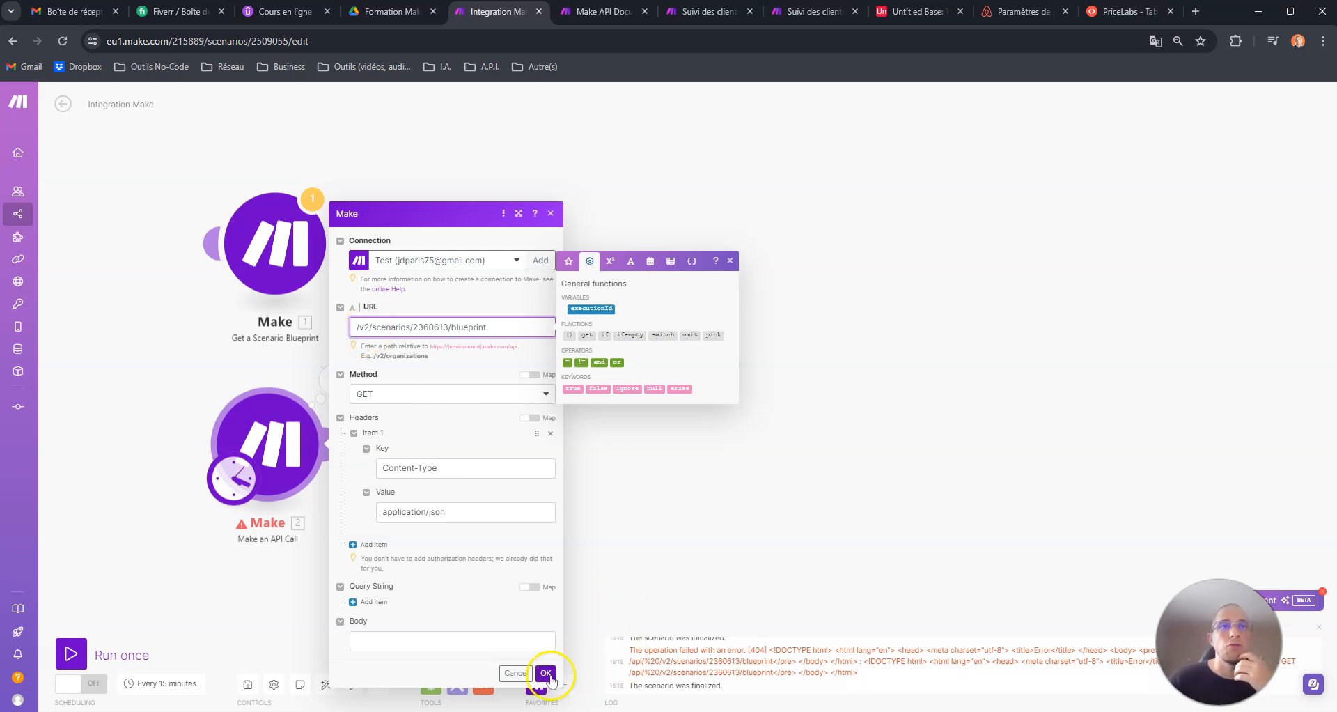
drag(499, 327, 352, 327)
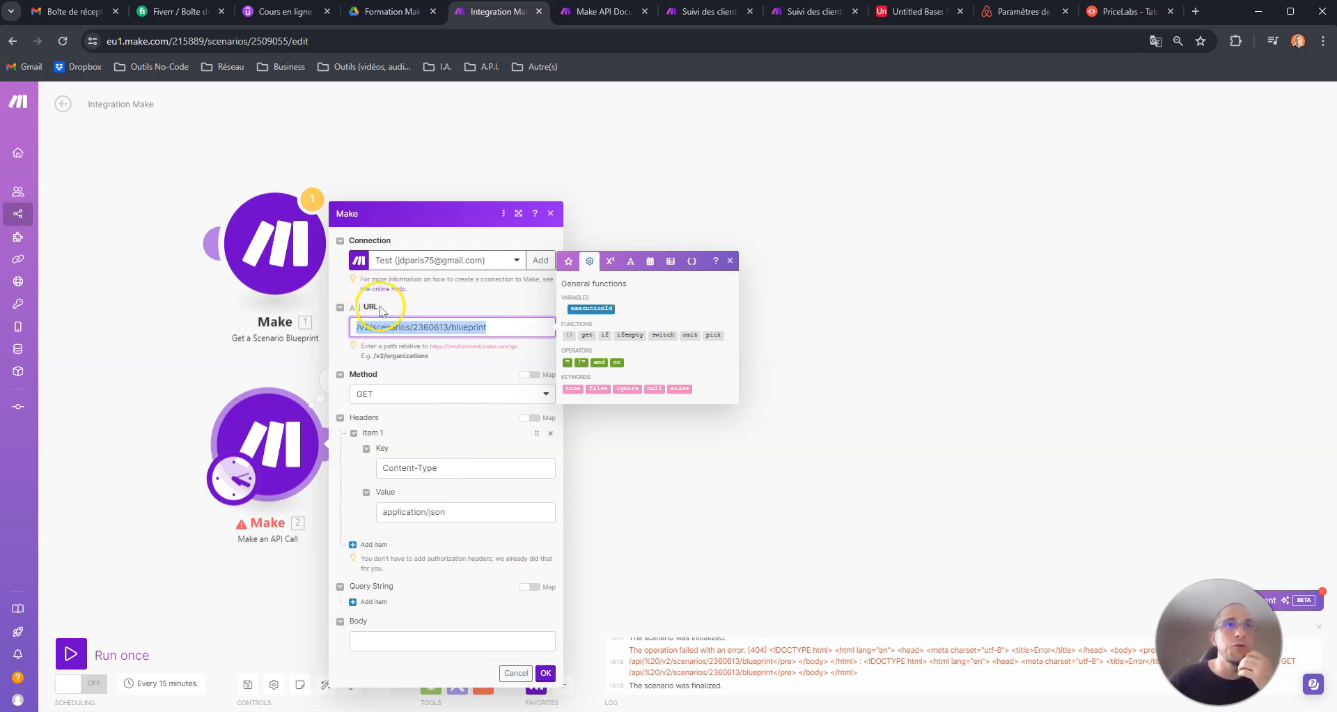
click(363, 325)
click(545, 672)
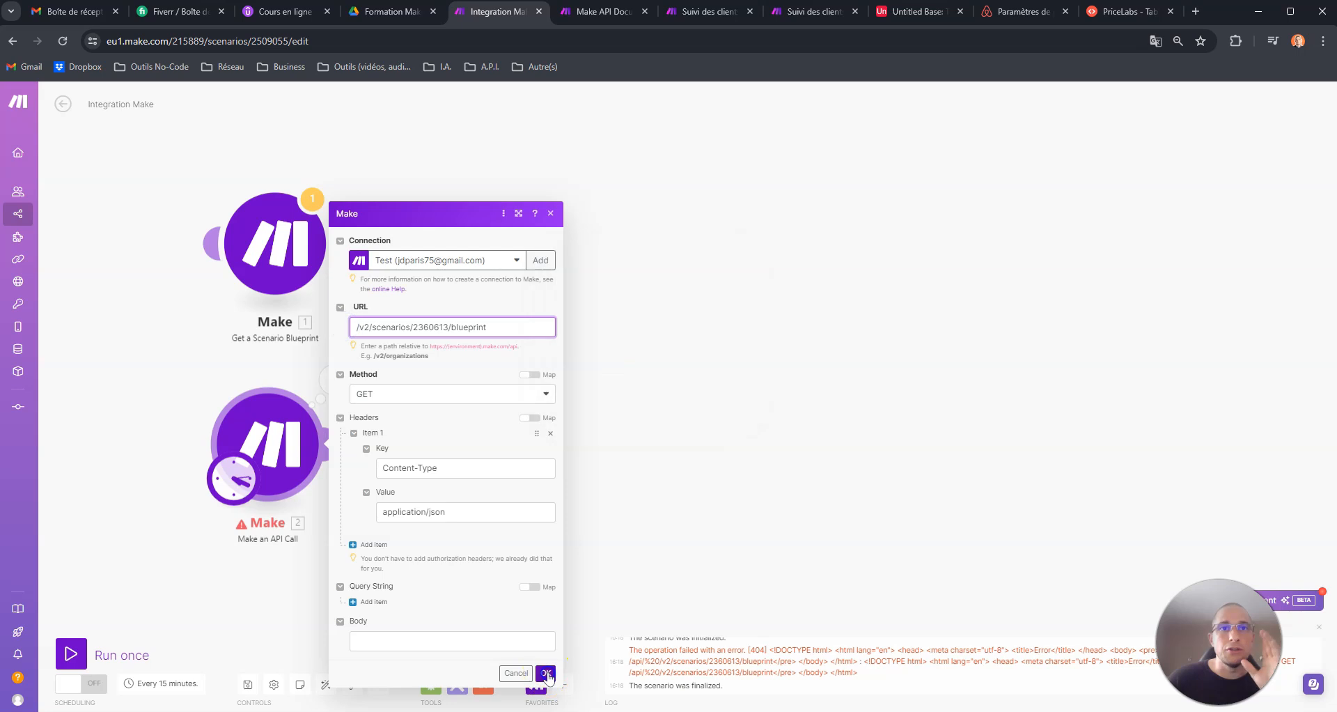
click(85, 644)
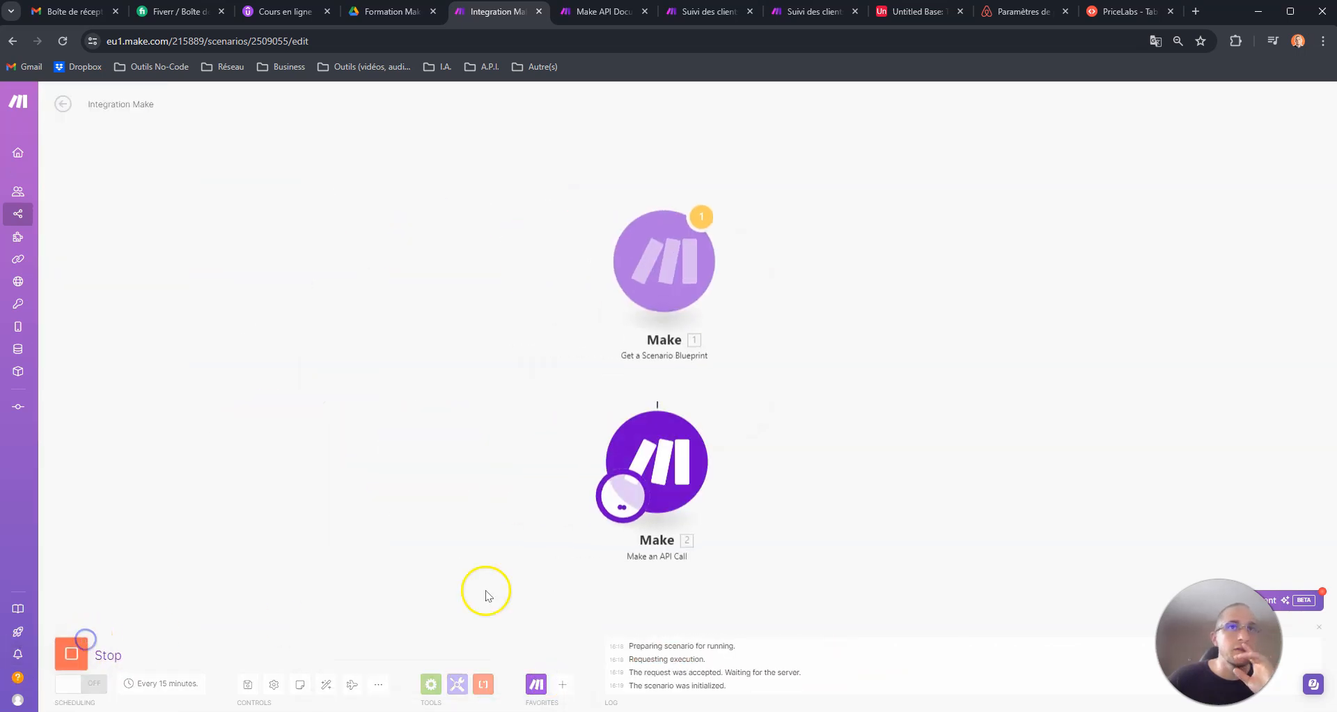
- Recheck the URL in the API call's settings, confirm them and run the scenario once more
click(258, 446)
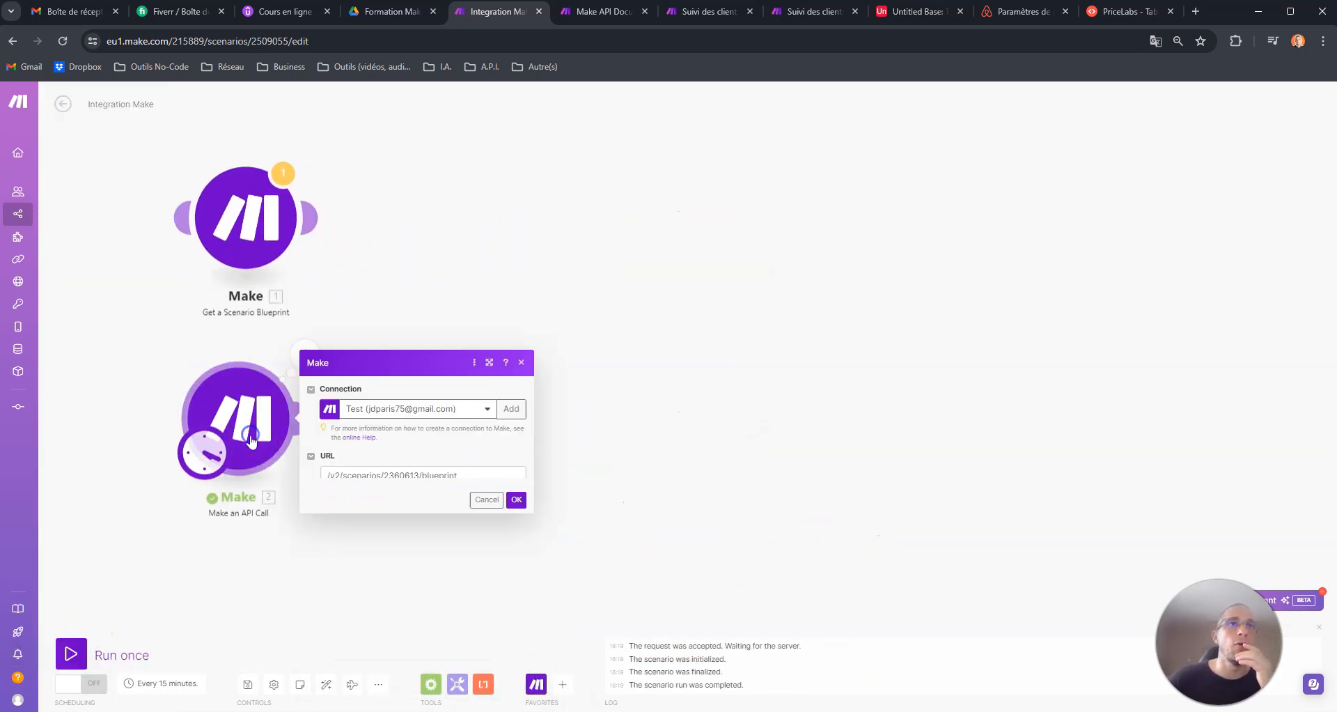
click(327, 301)
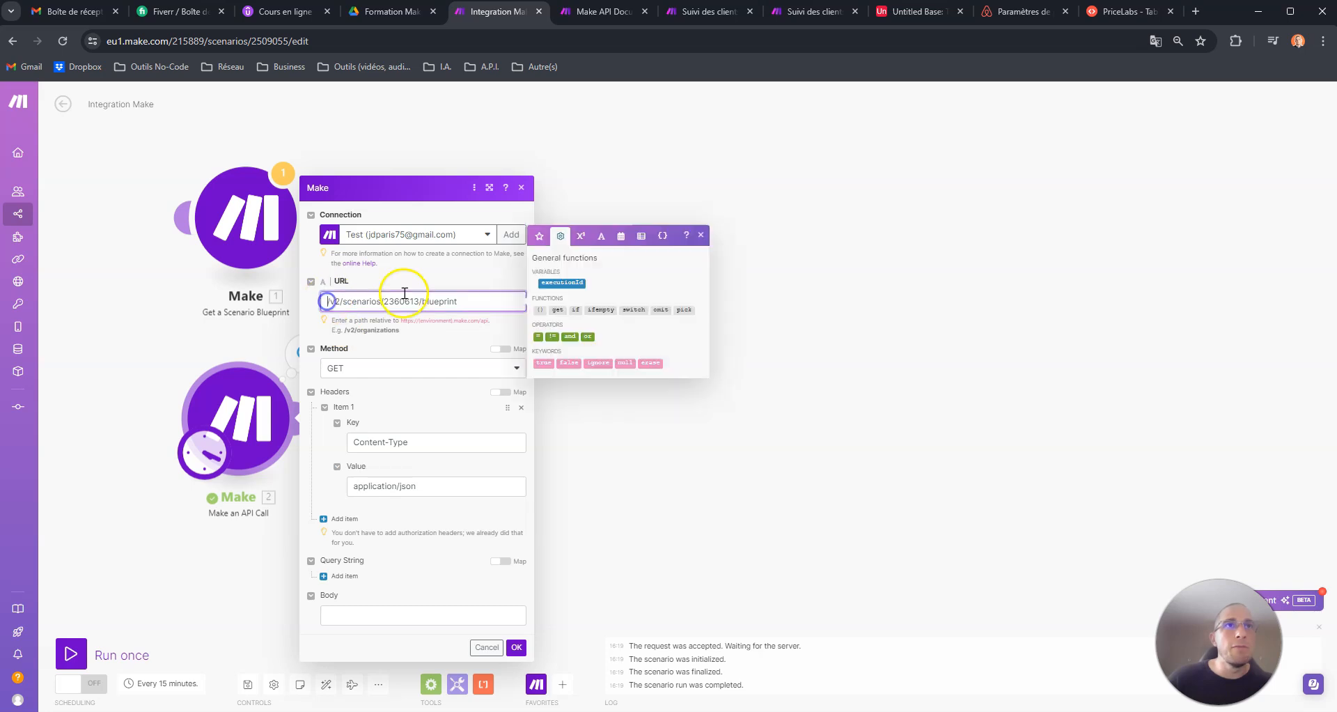
click(516, 647)
click(80, 646)
drag(692, 503, 356, 481)
- Examine the API call's output by expanding the body, response, blueprint and flow collections
click(283, 377)
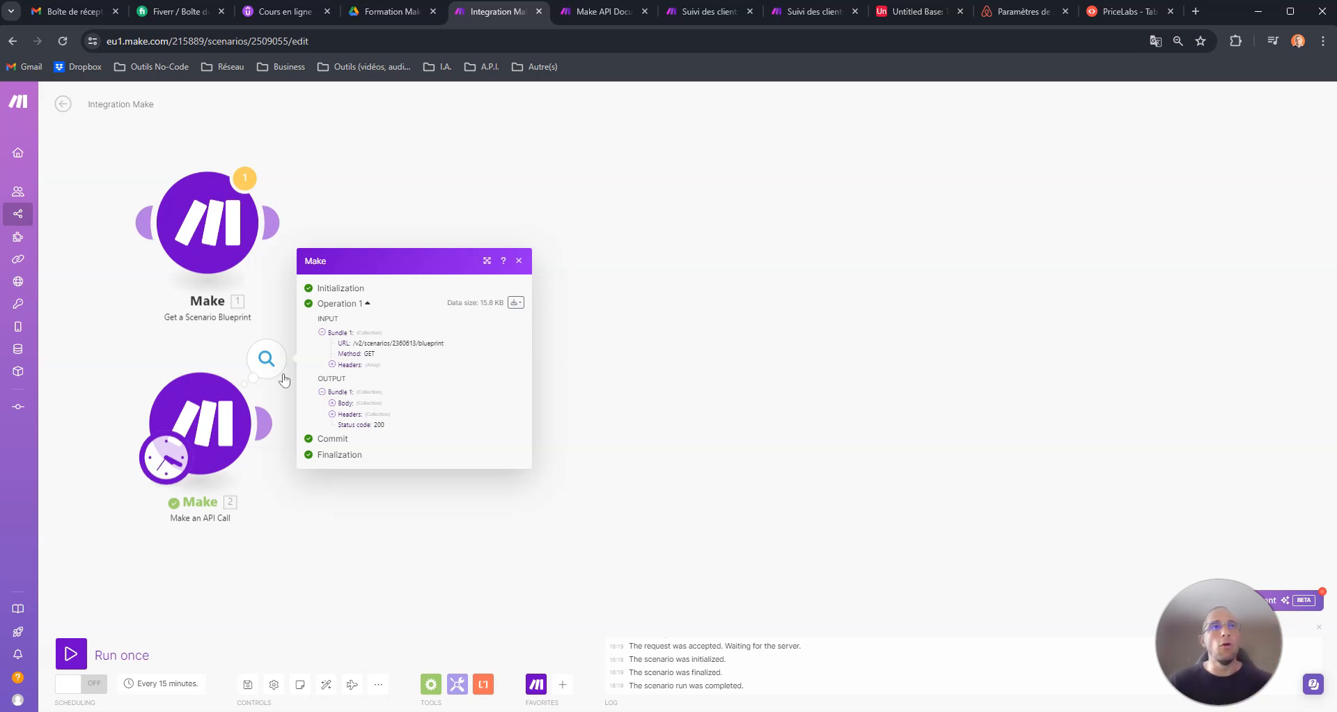
click(245, 400)
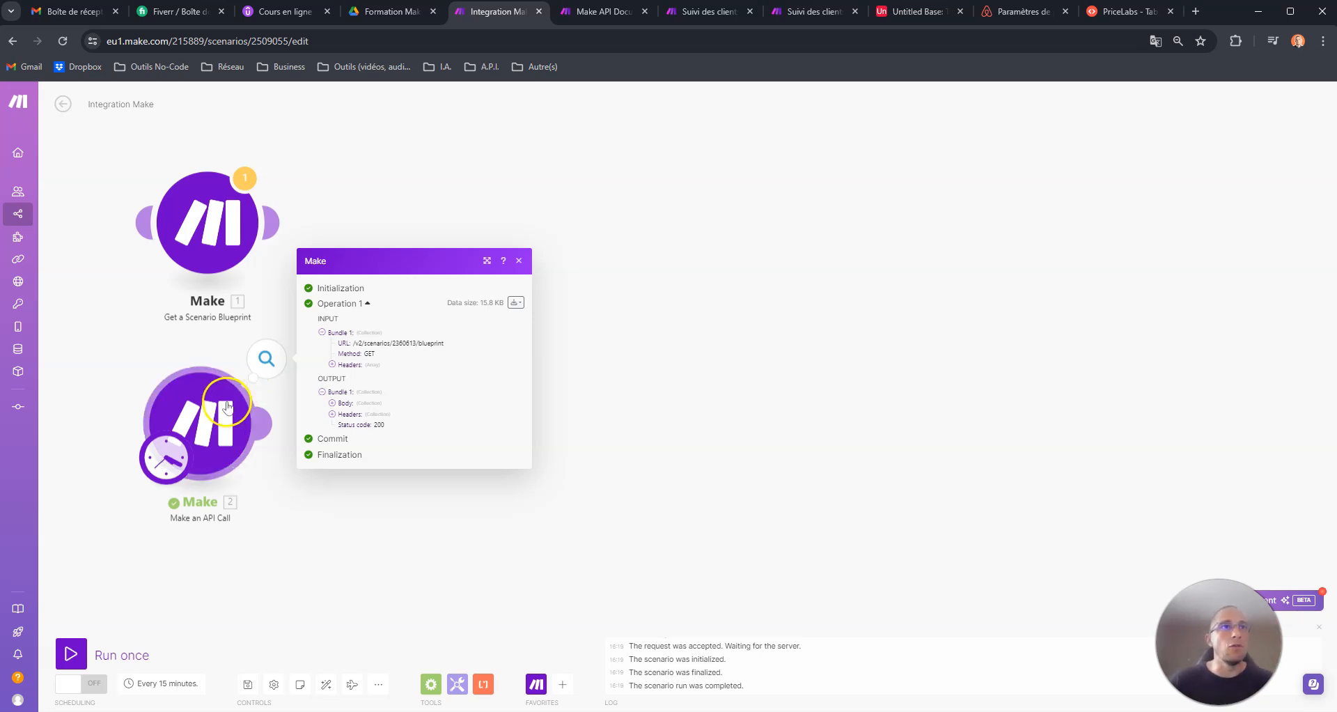
click(585, 510)
click(267, 357)
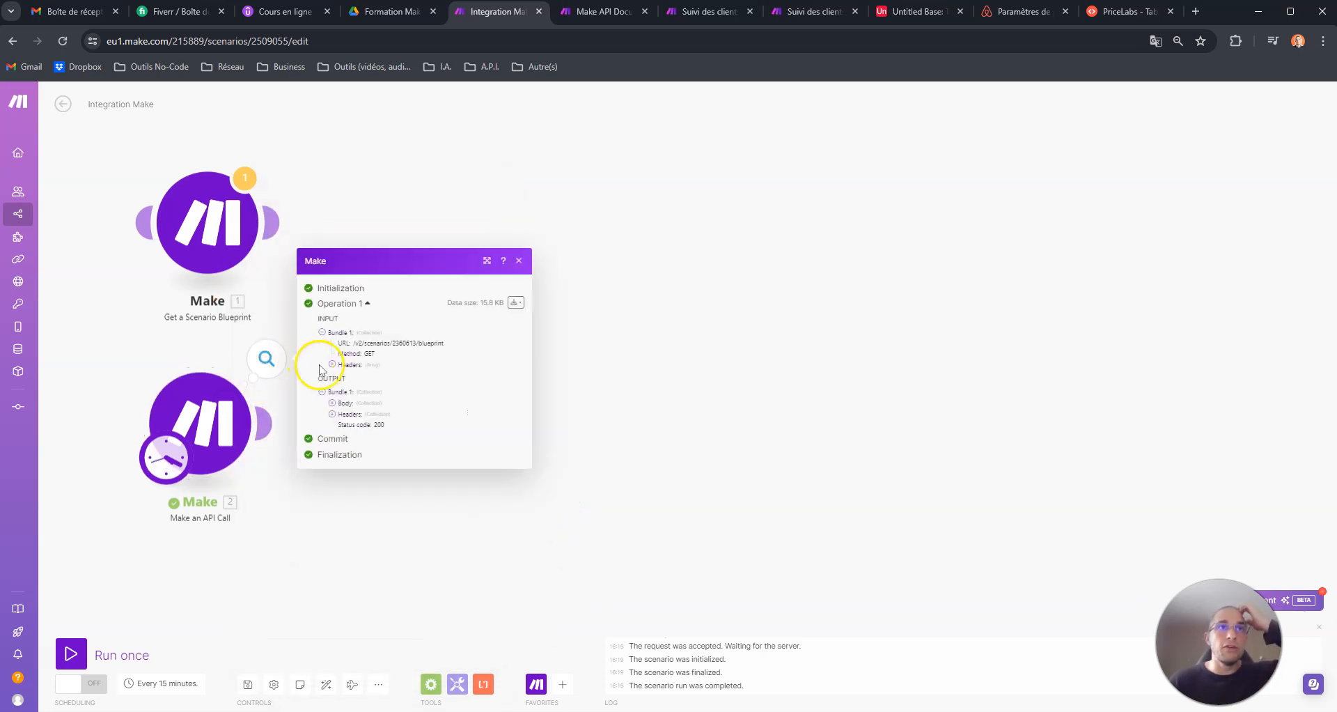
click(333, 403)
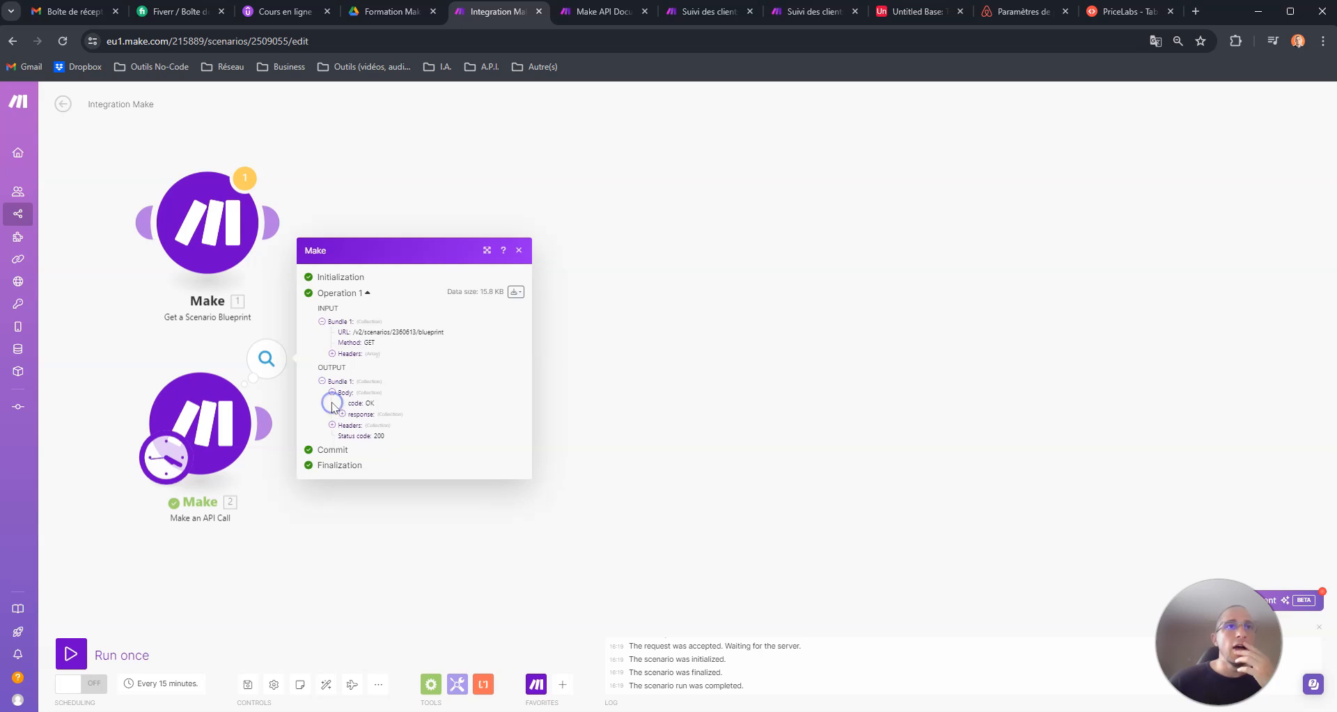
click(342, 413)
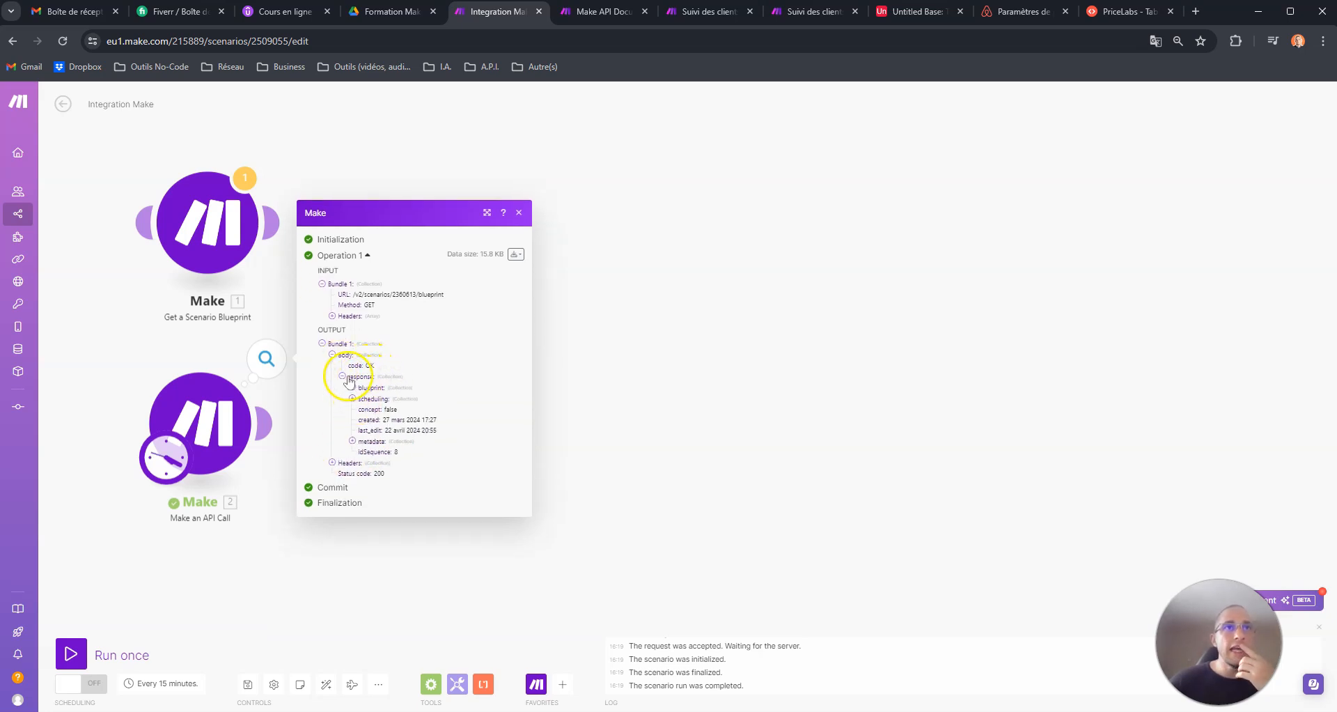
click(353, 387)
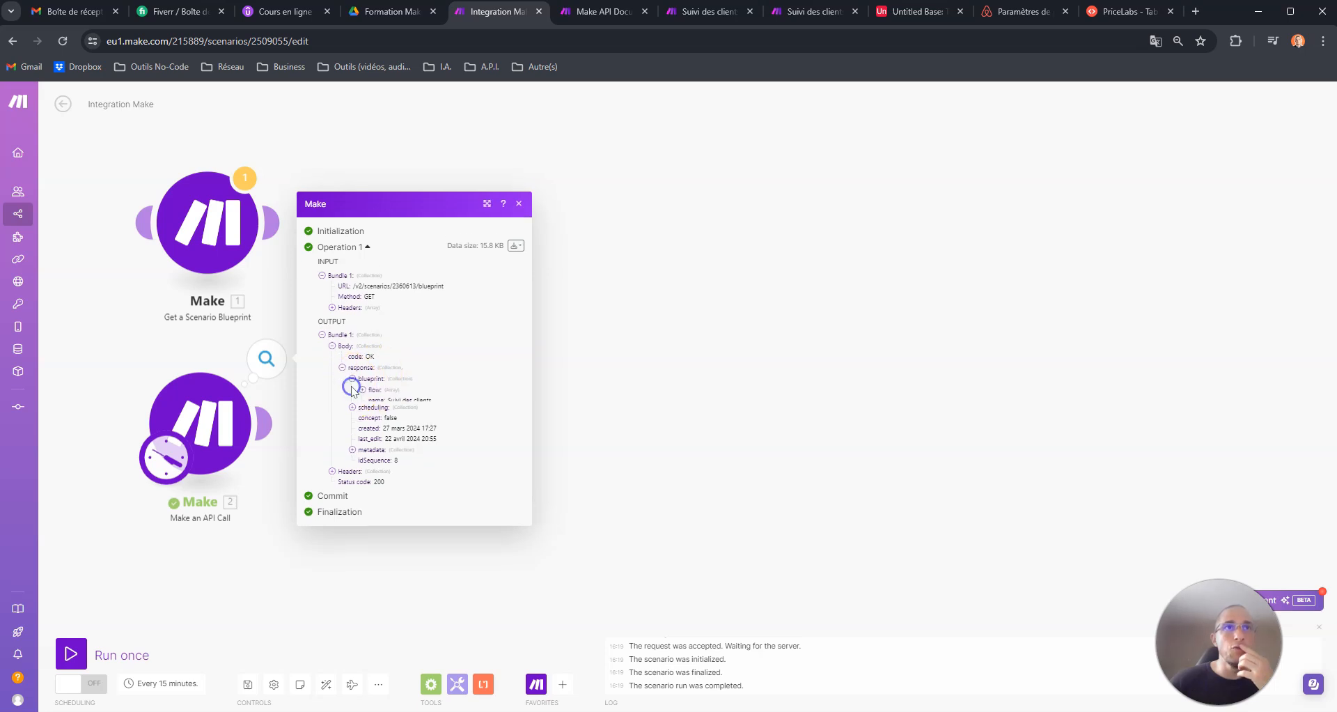
click(362, 382)
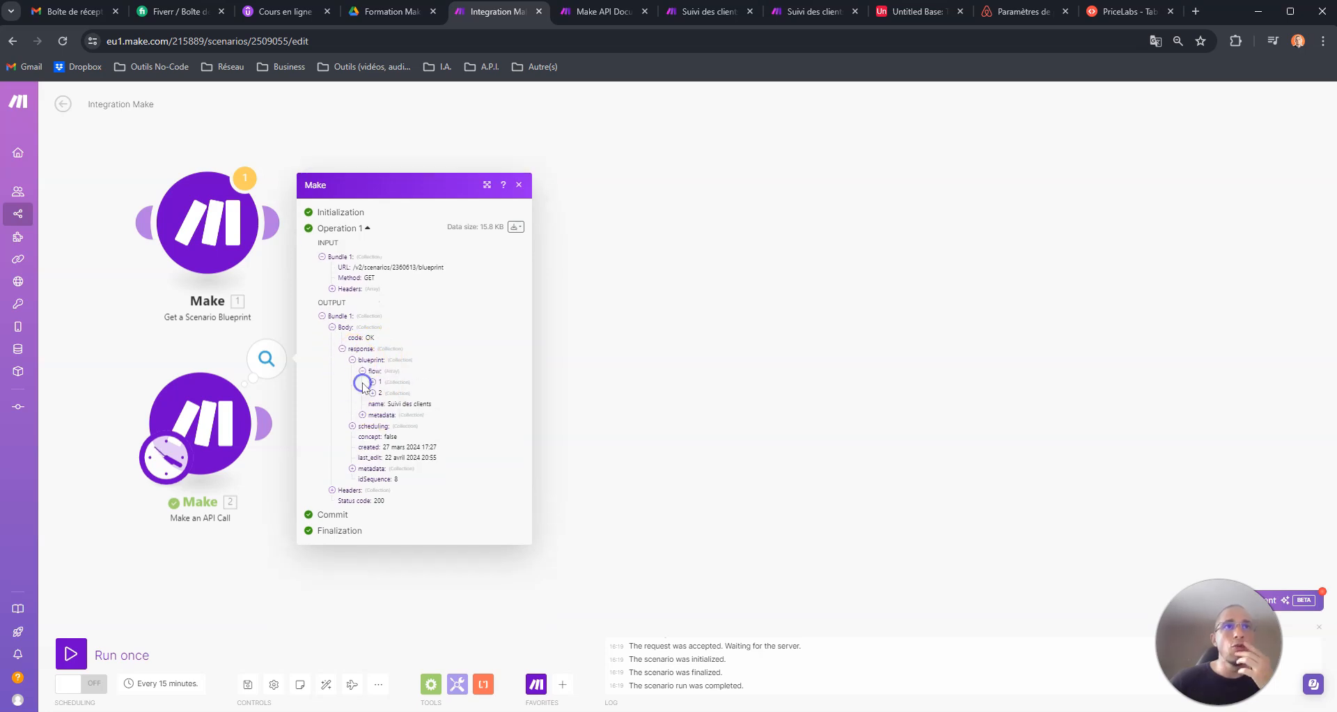
- View the Suivi des clients scenario in its editor and play Explain flow, then return to Integration Make
click(706, 12)
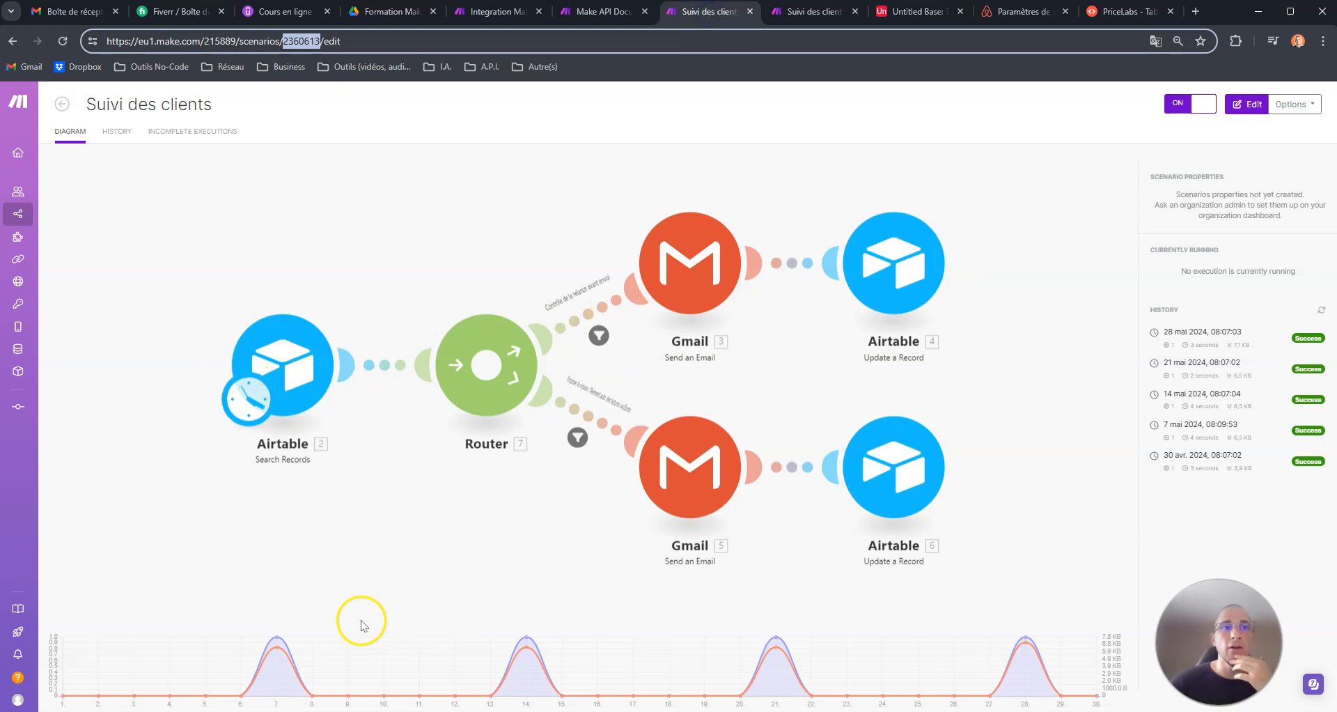
click(366, 516)
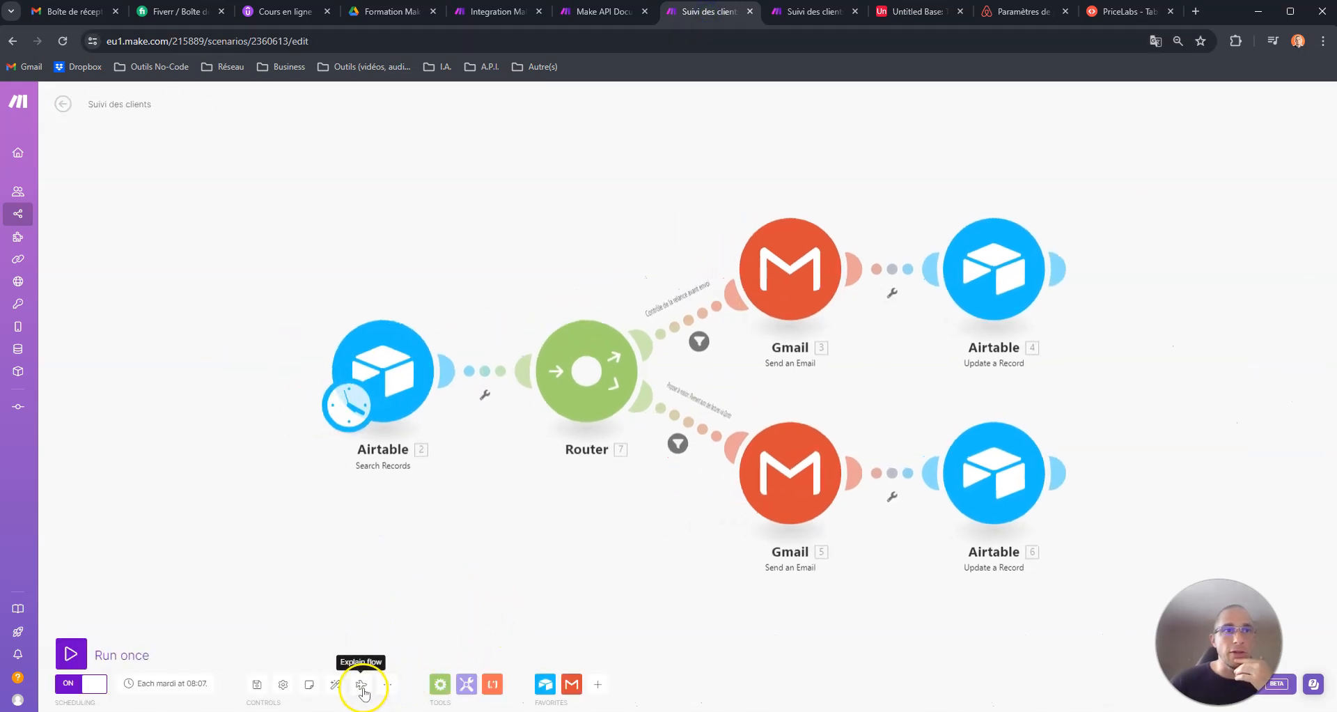
click(361, 684)
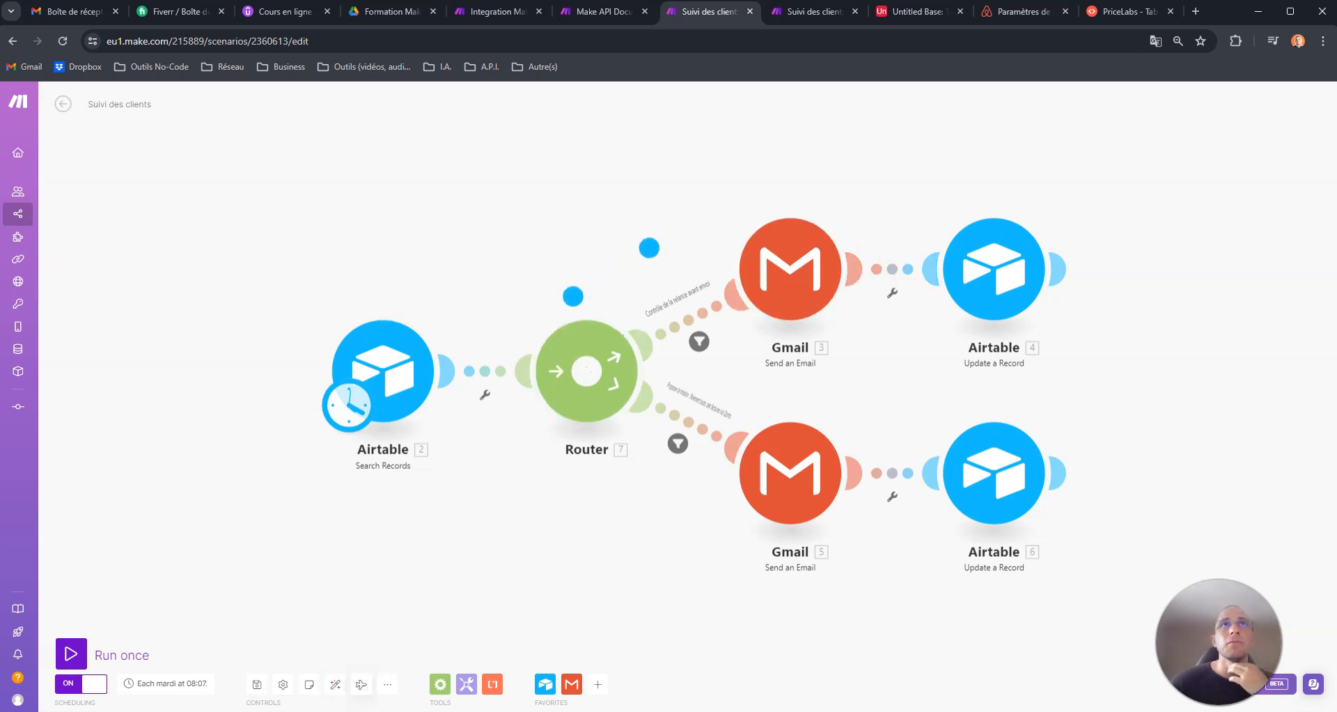
click(494, 12)
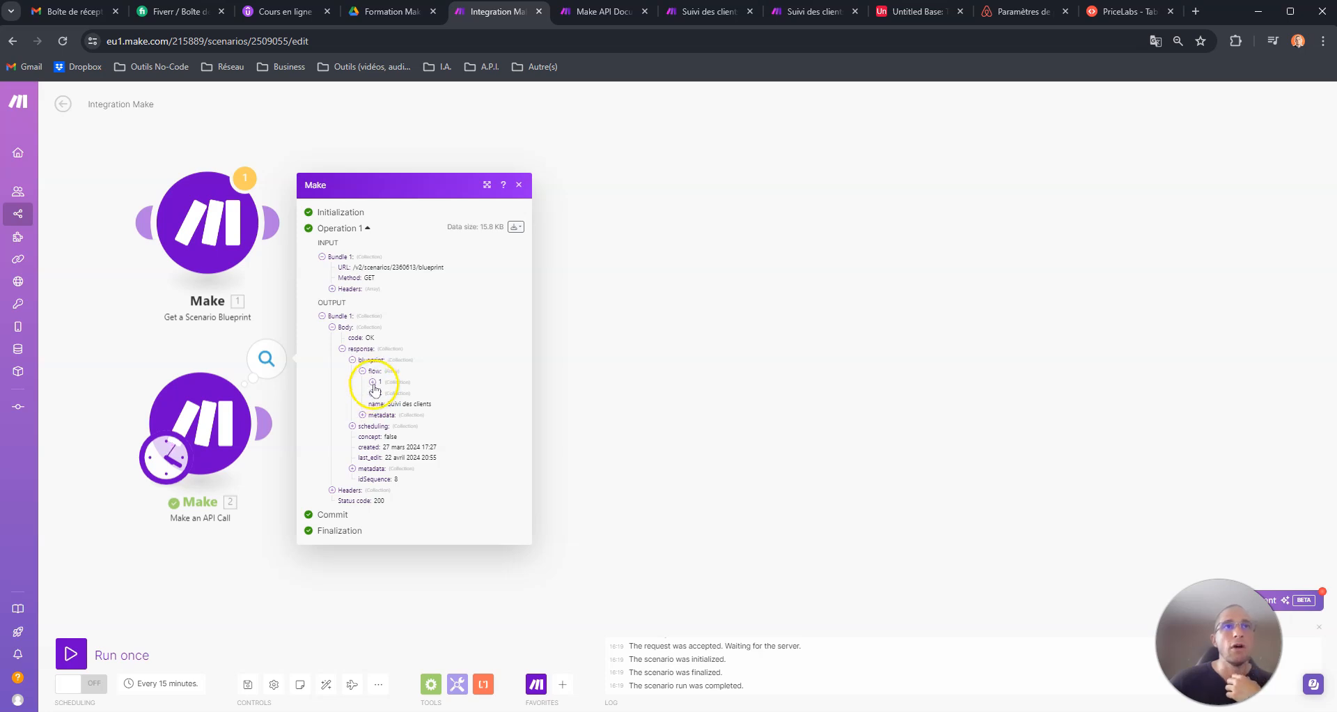
- Compare the module names in the first and second flow items of the API output with the Suivi des clients diagram
click(690, 12)
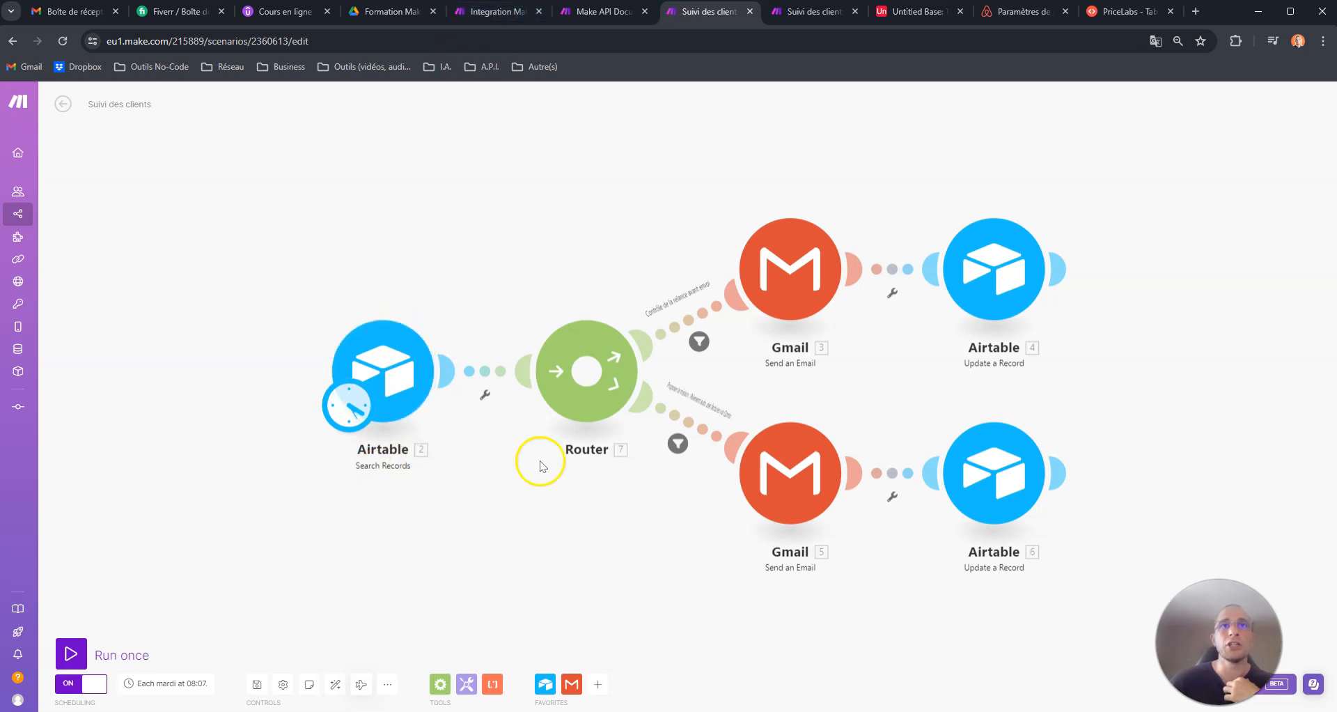
click(549, 12)
click(373, 384)
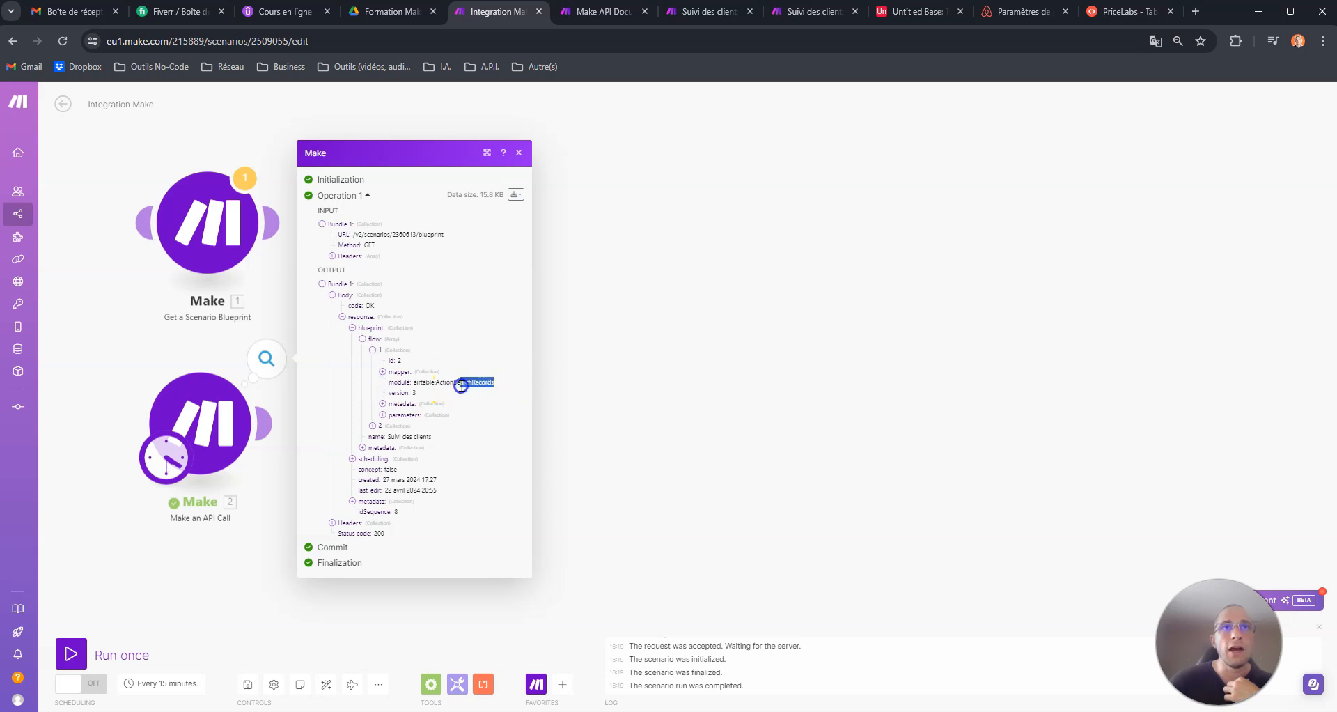
click(373, 425)
drag(467, 419, 435, 422)
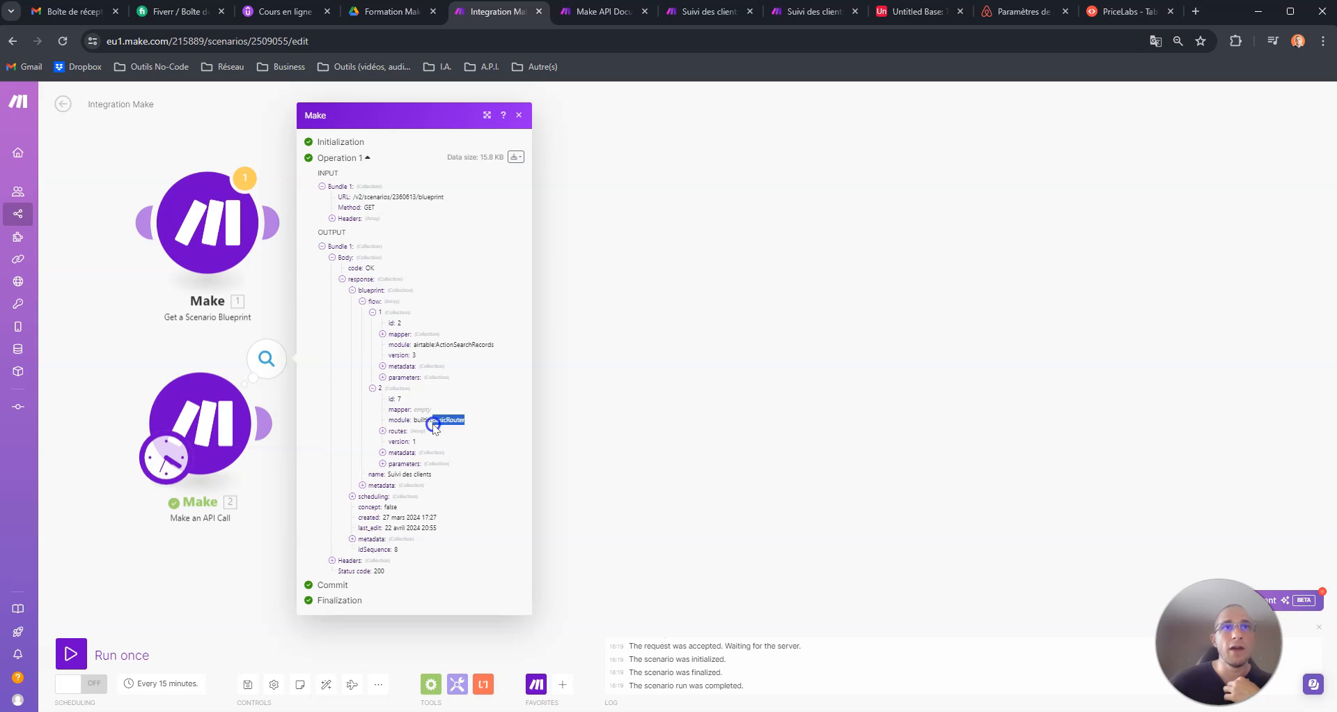
- Expand the routes of the second flow item and compare them with the router branches in the Suivi des clients scenario
click(383, 432)
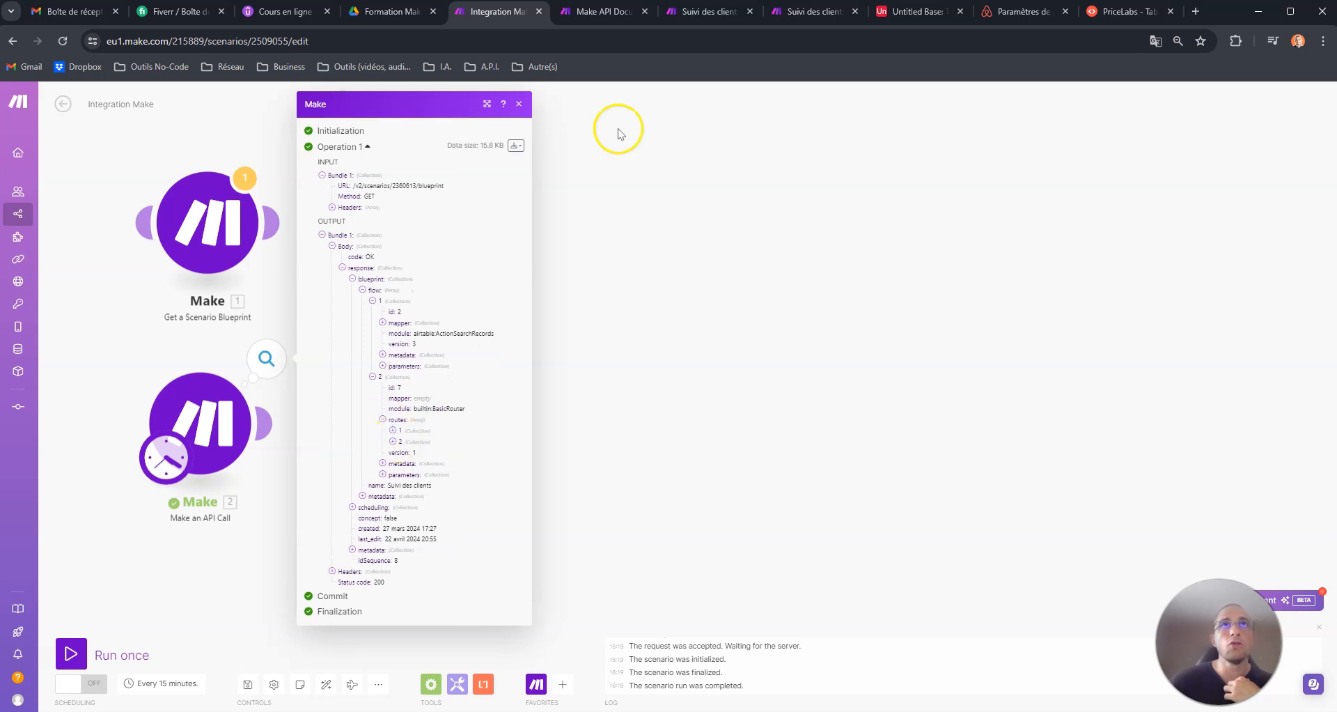
click(602, 11)
click(703, 11)
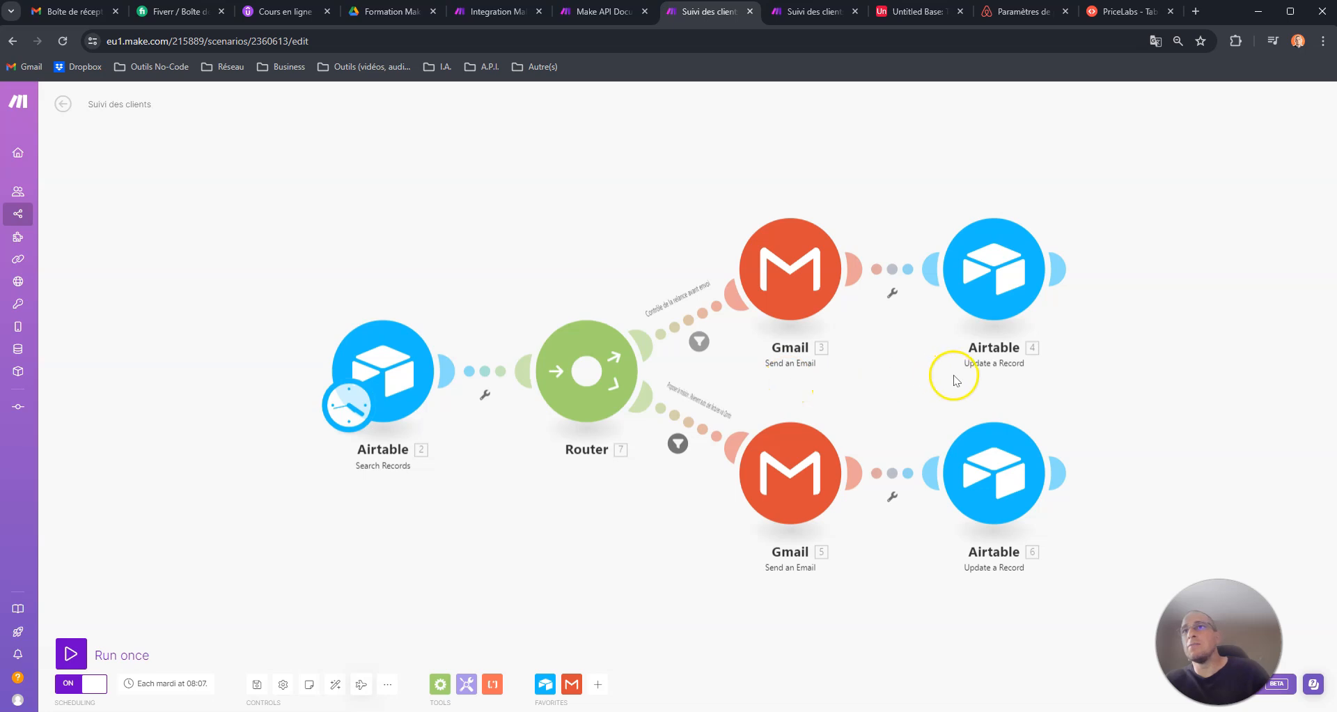
click(496, 11)
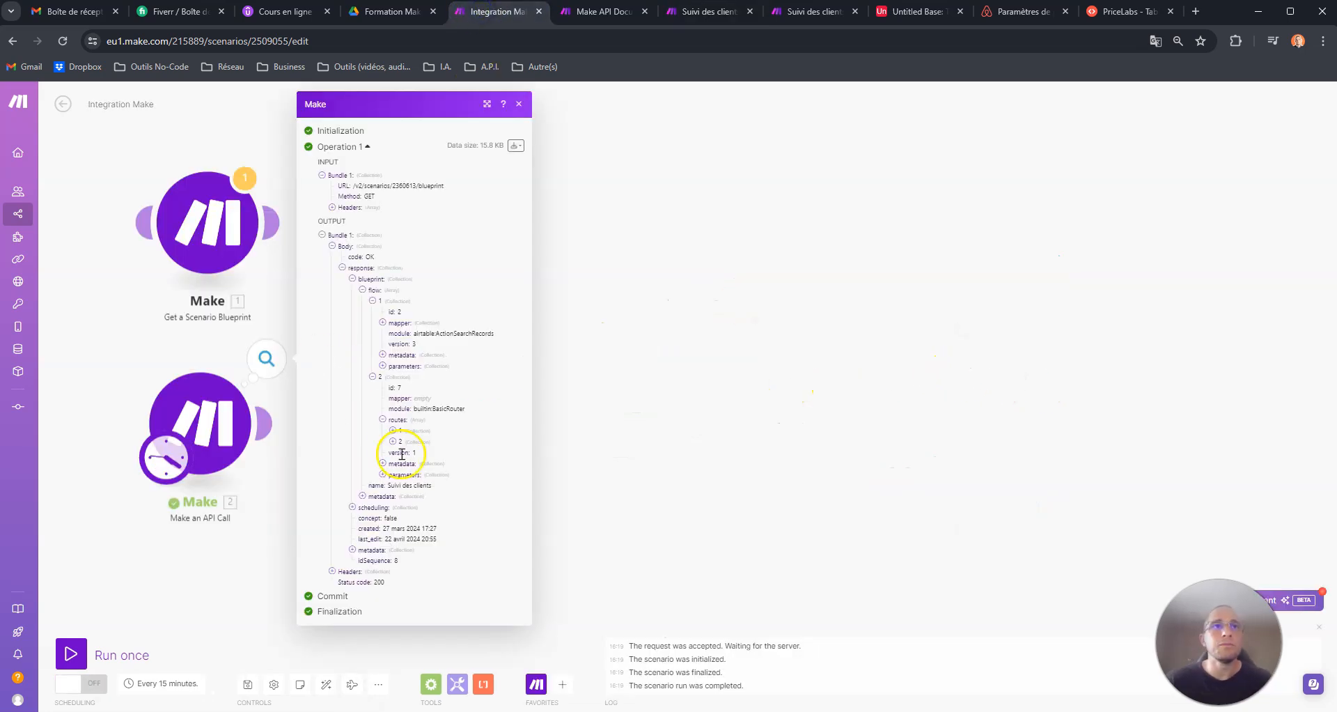
- Expand the first route's flow in the API output and examine the module names of its two items
click(389, 431)
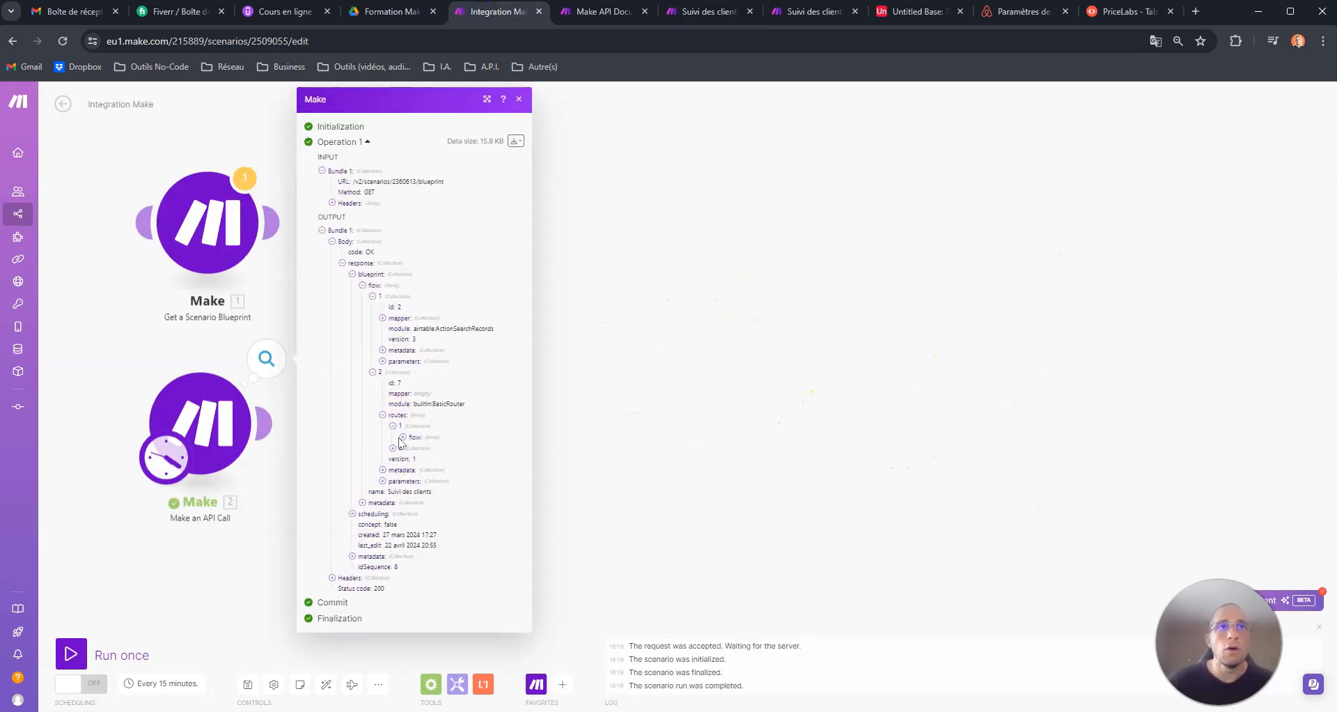
click(402, 437)
click(412, 448)
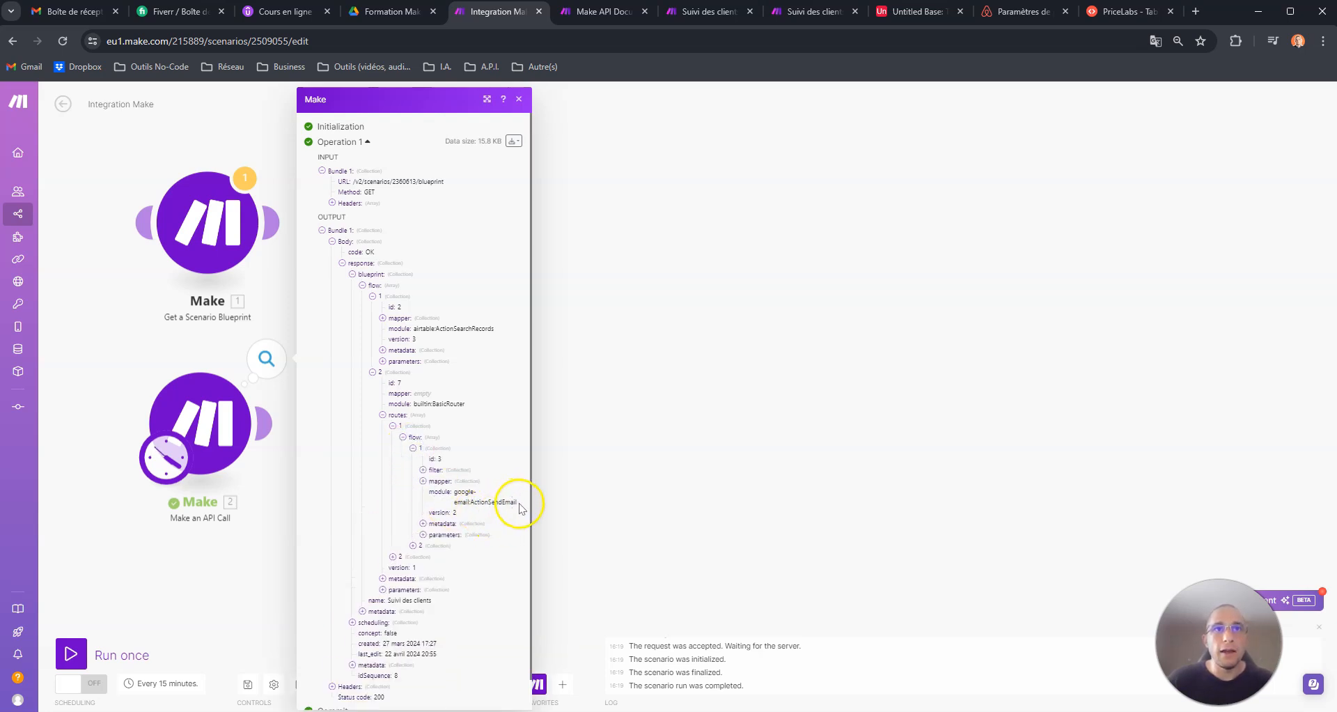
click(413, 545)
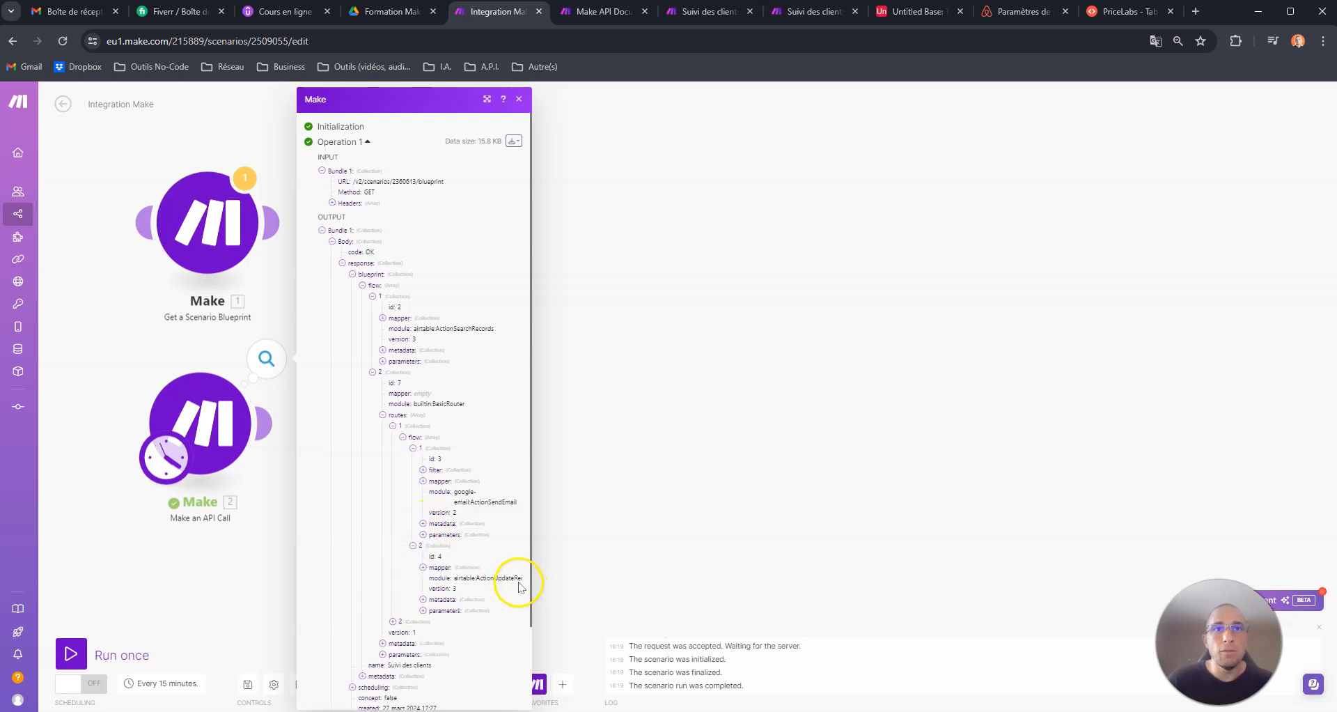
drag(496, 578, 534, 579)
click(508, 579)
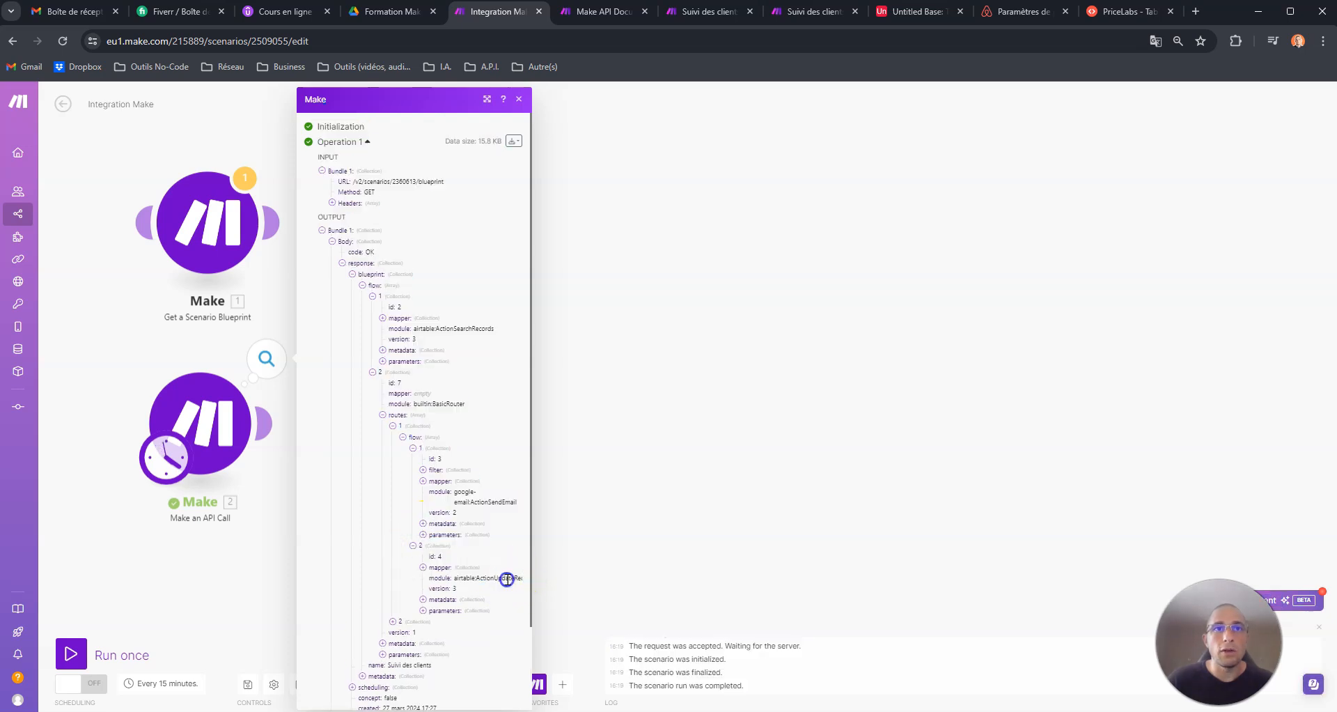
- Expand the second route's flow and both of its items in the API output to examine their modules
click(393, 621)
scroll(435, 599, down, 2)
click(402, 525)
click(412, 537)
click(413, 634)
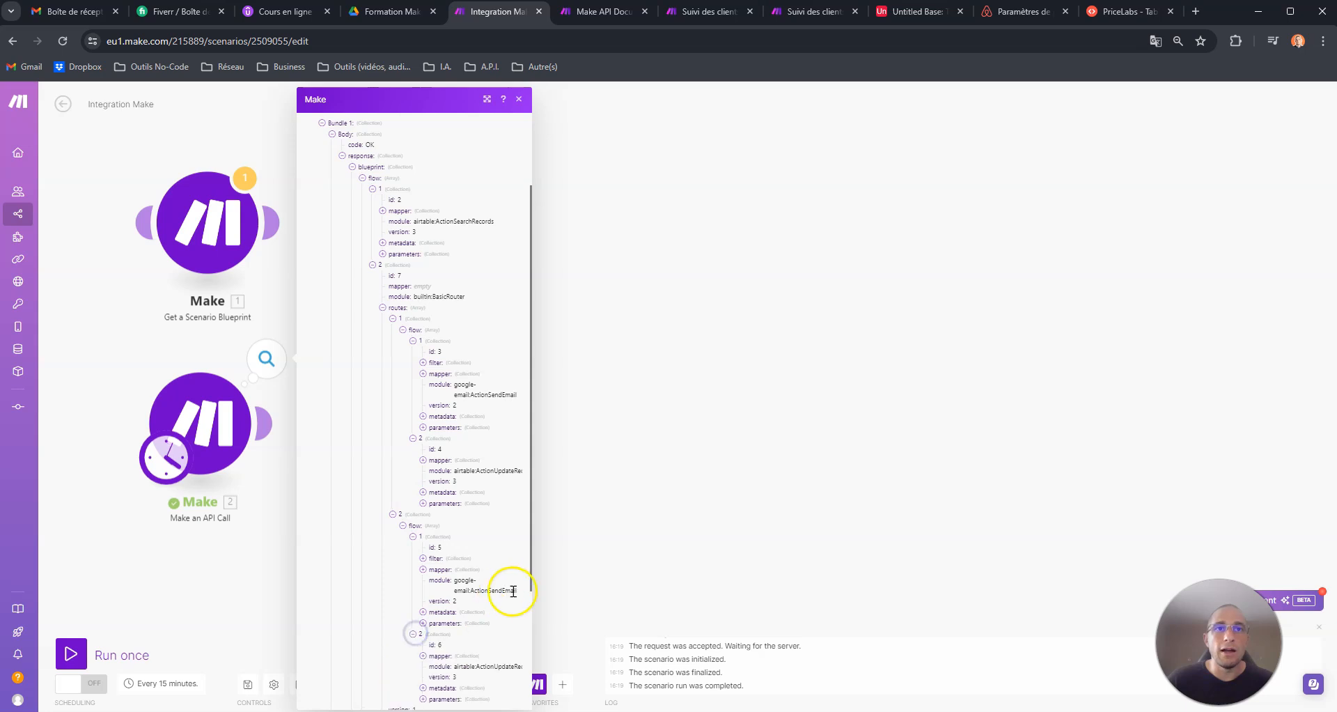
scroll(513, 591, down, 2)
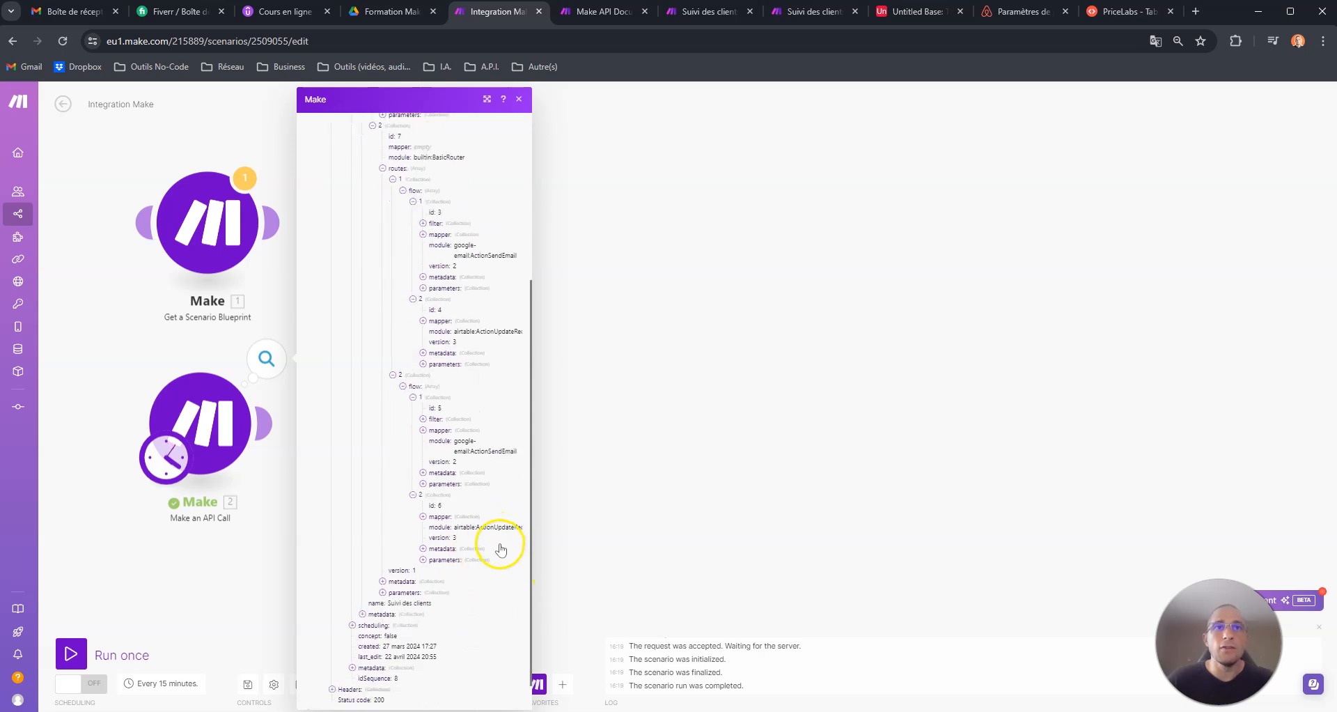
- Close the API output, add an empty module below Make an API Call and unlink the two
click(703, 341)
drag(426, 428, 442, 313)
right_click(215, 451)
click(278, 457)
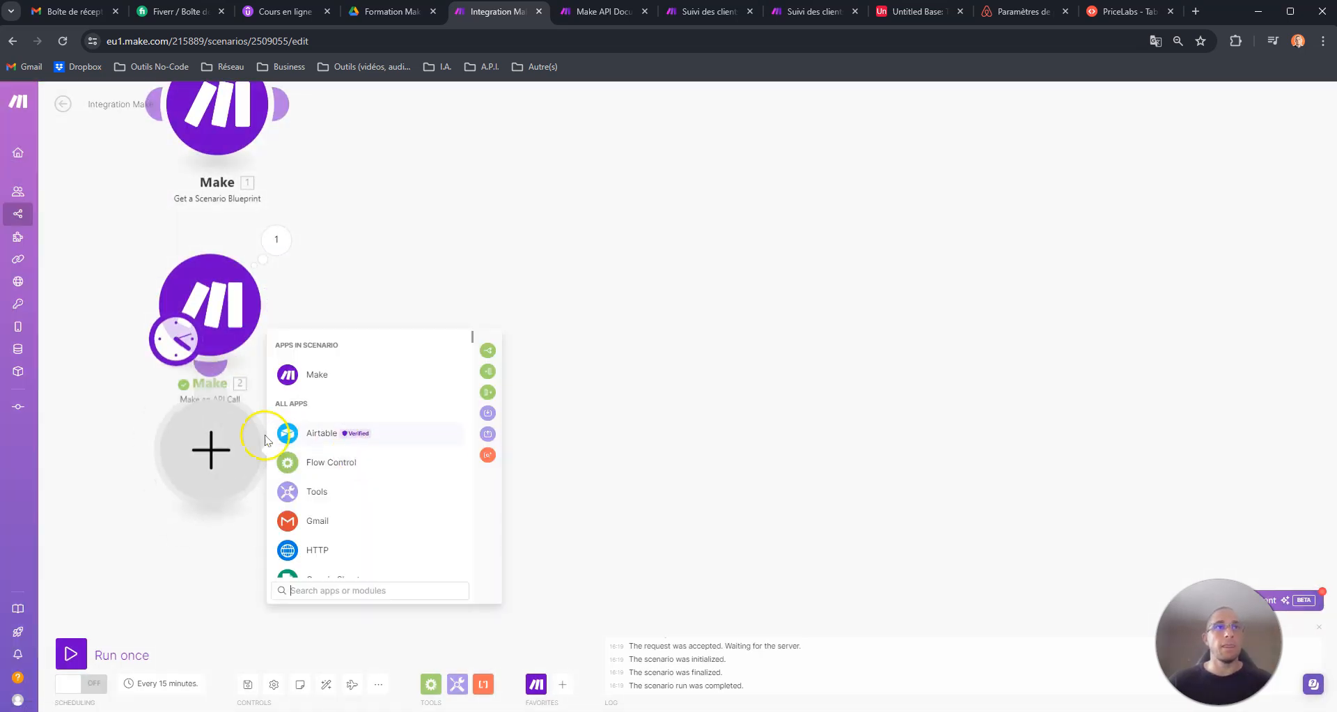
click(213, 430)
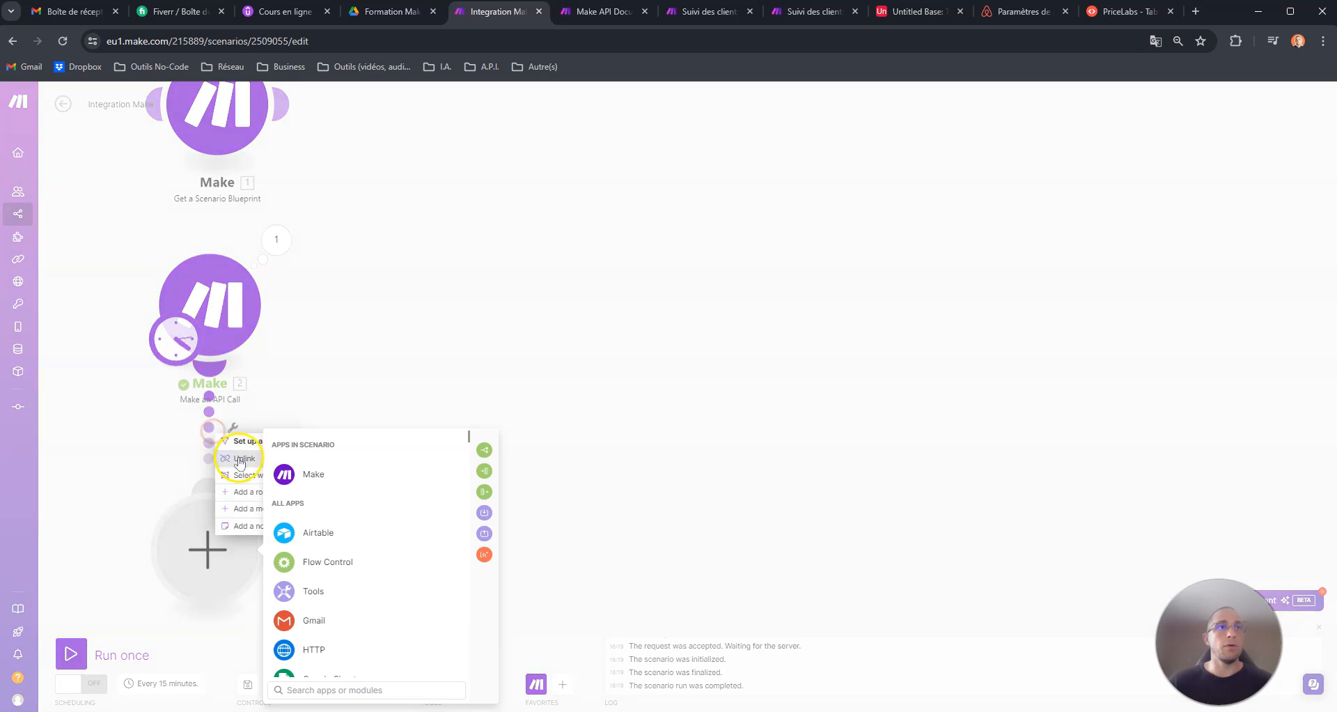
click(240, 459)
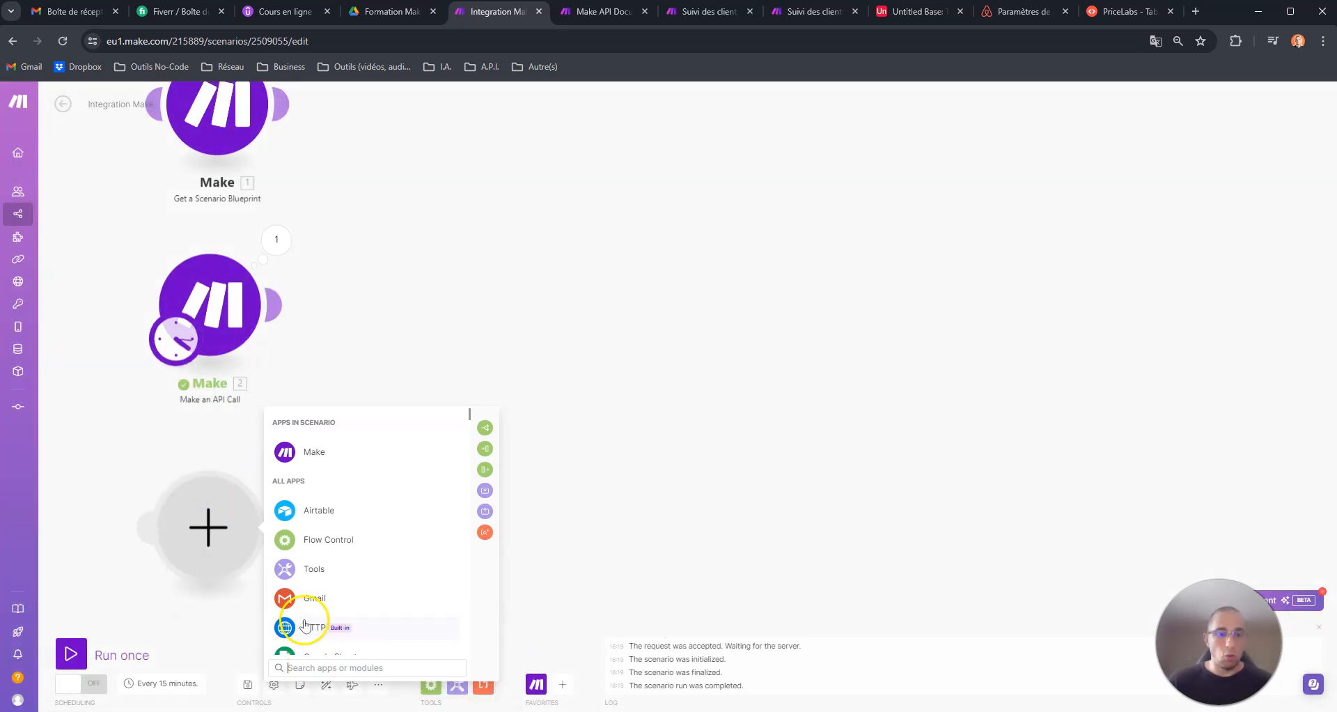
- Search the apps for HTTP, make the empty module an HTTP Make a request module, and adjust its position below Make an API Call
scroll(307, 625, down, 5)
scroll(310, 625, up, 5)
text(HTTP)
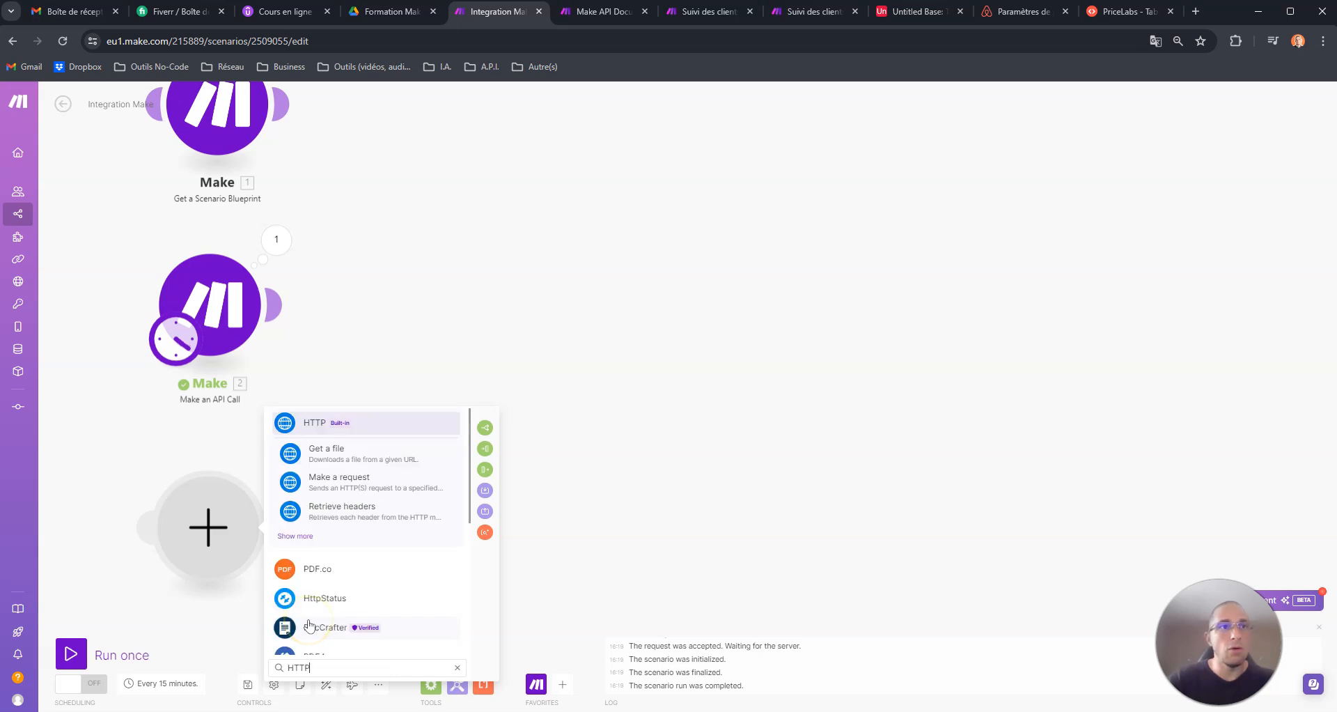
click(302, 425)
scroll(394, 592, down, 1)
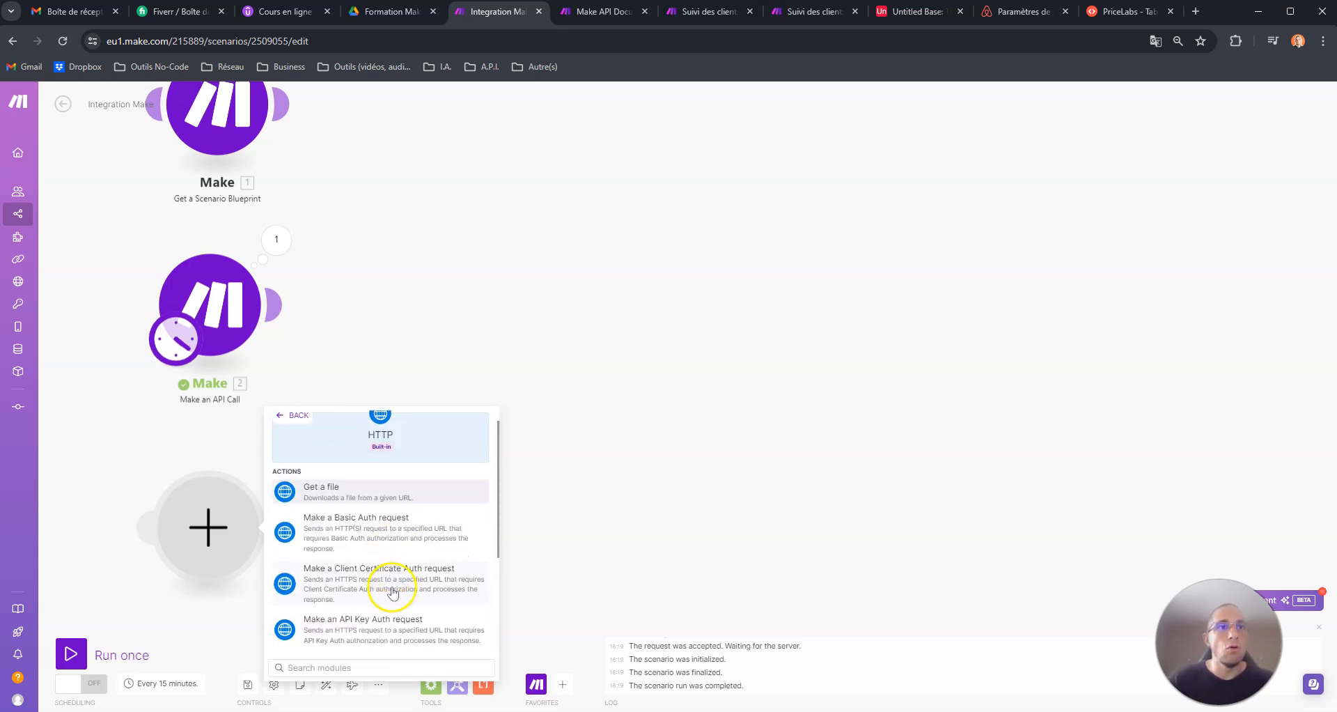
scroll(392, 592, down, 2)
click(328, 598)
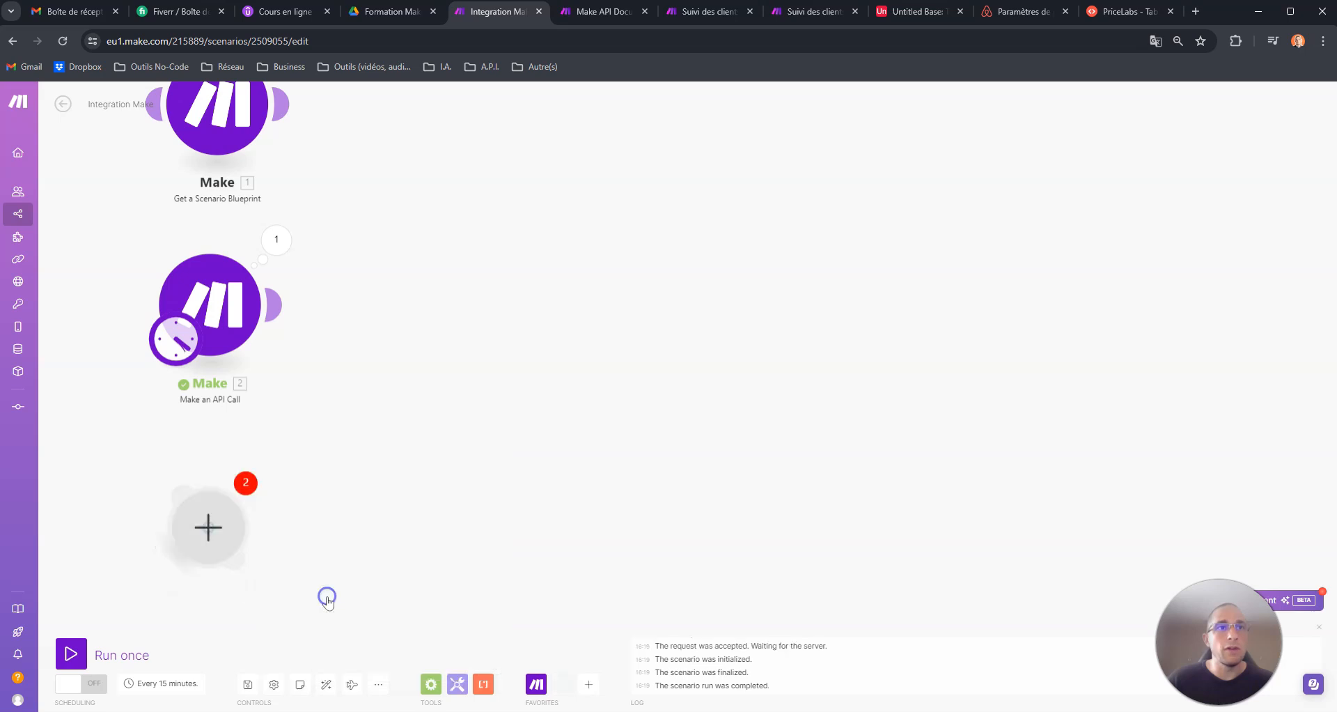
click(203, 515)
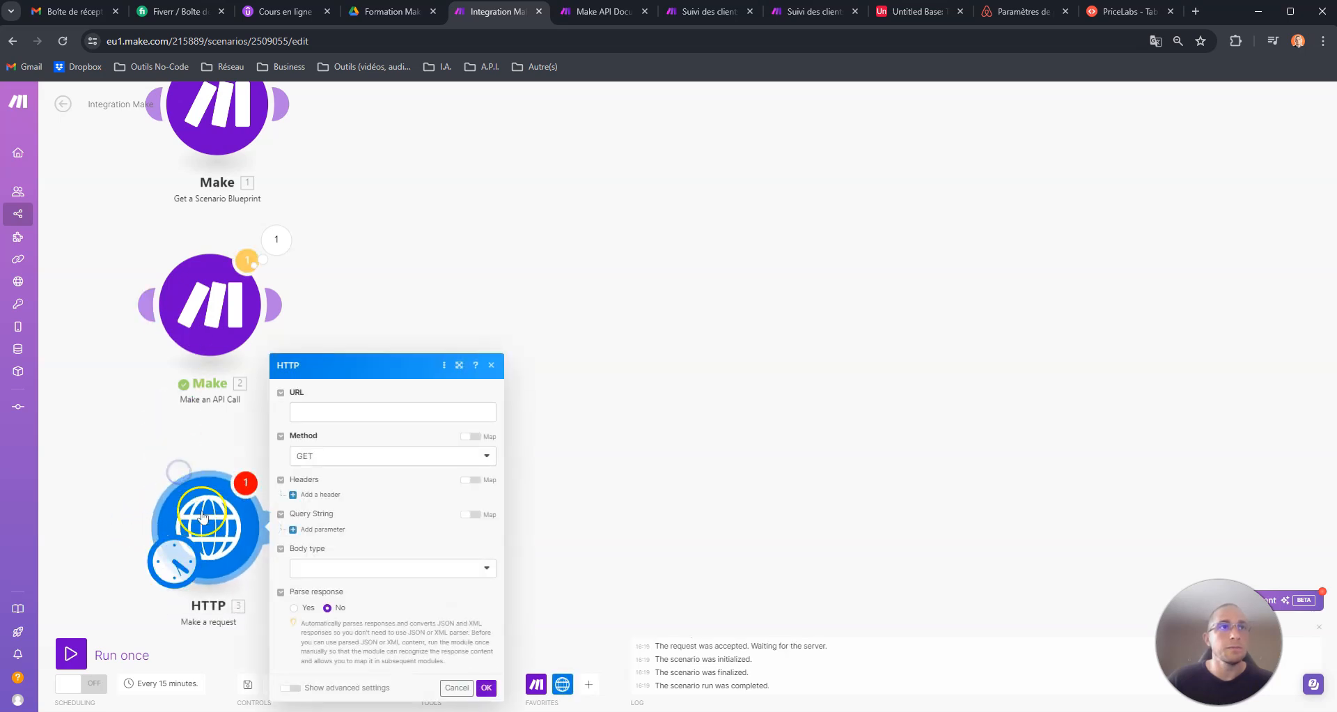
drag(202, 516, 193, 491)
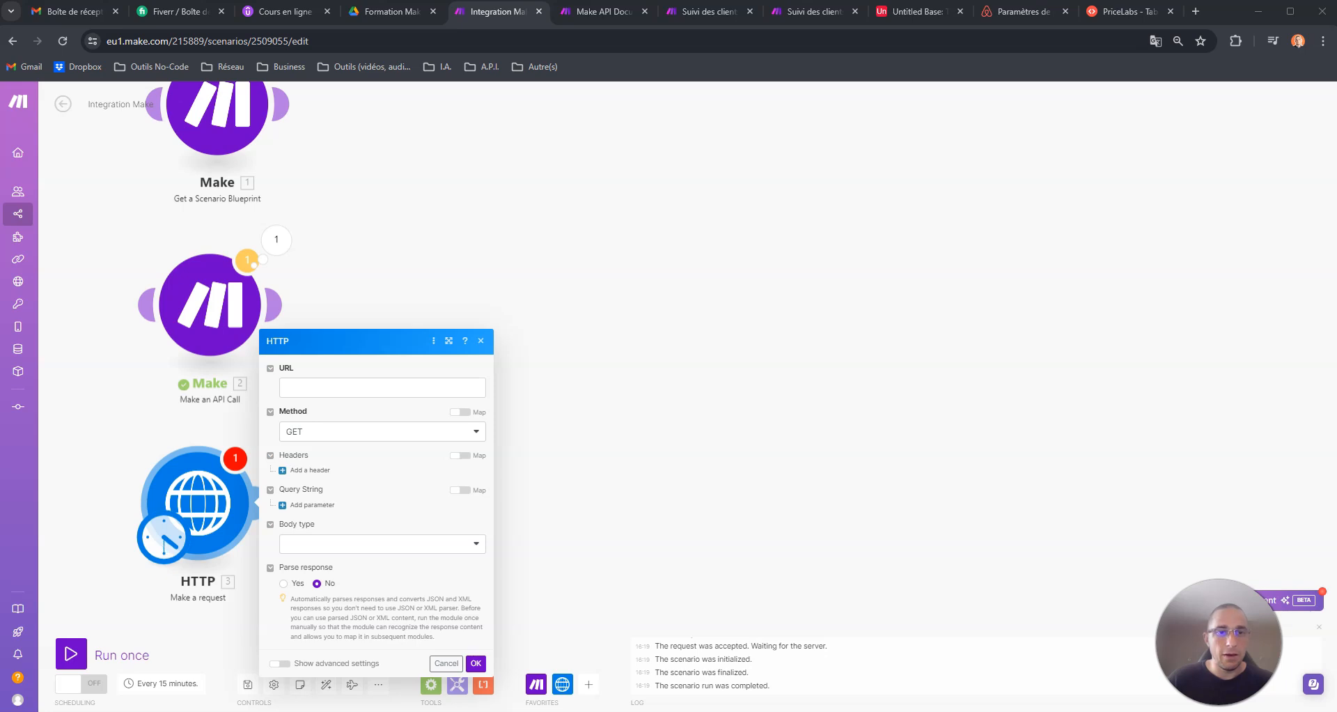
- Review the Get scenario blueprint endpoint path and example request in the Make API documentation, then return to Integration Make
click(307, 385)
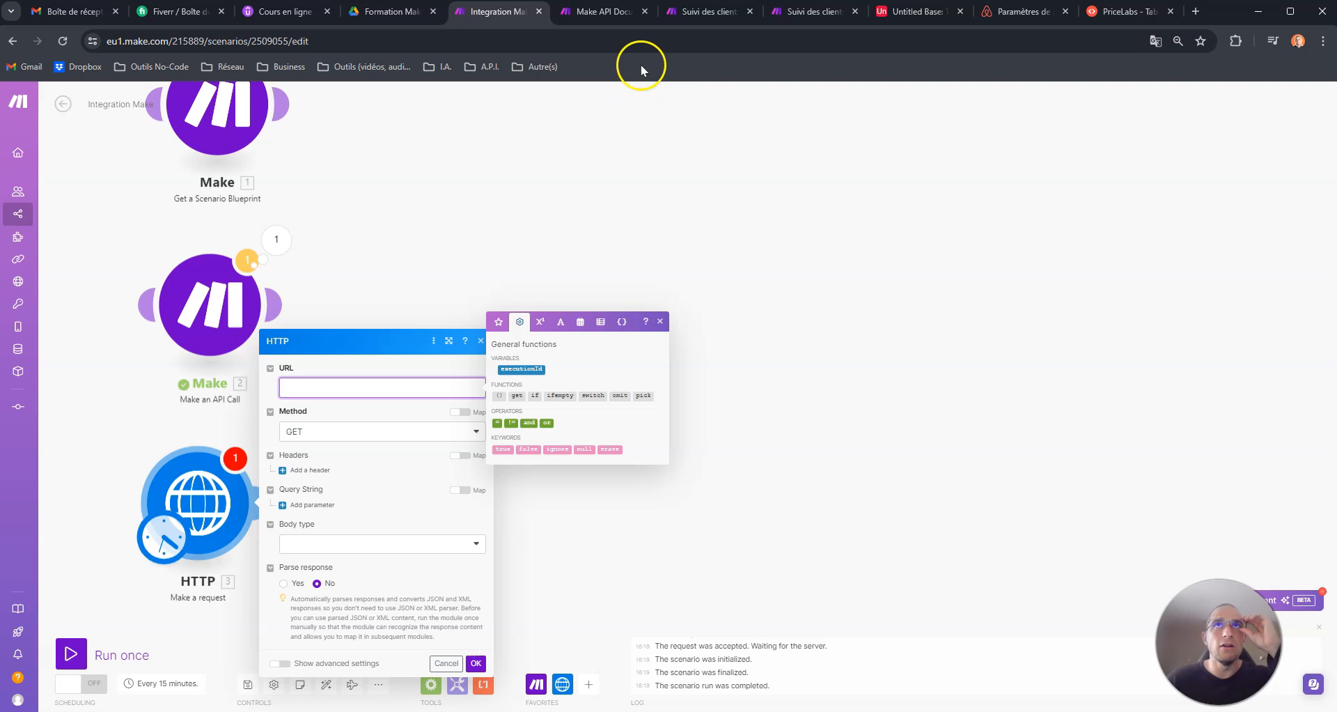
click(688, 12)
click(623, 12)
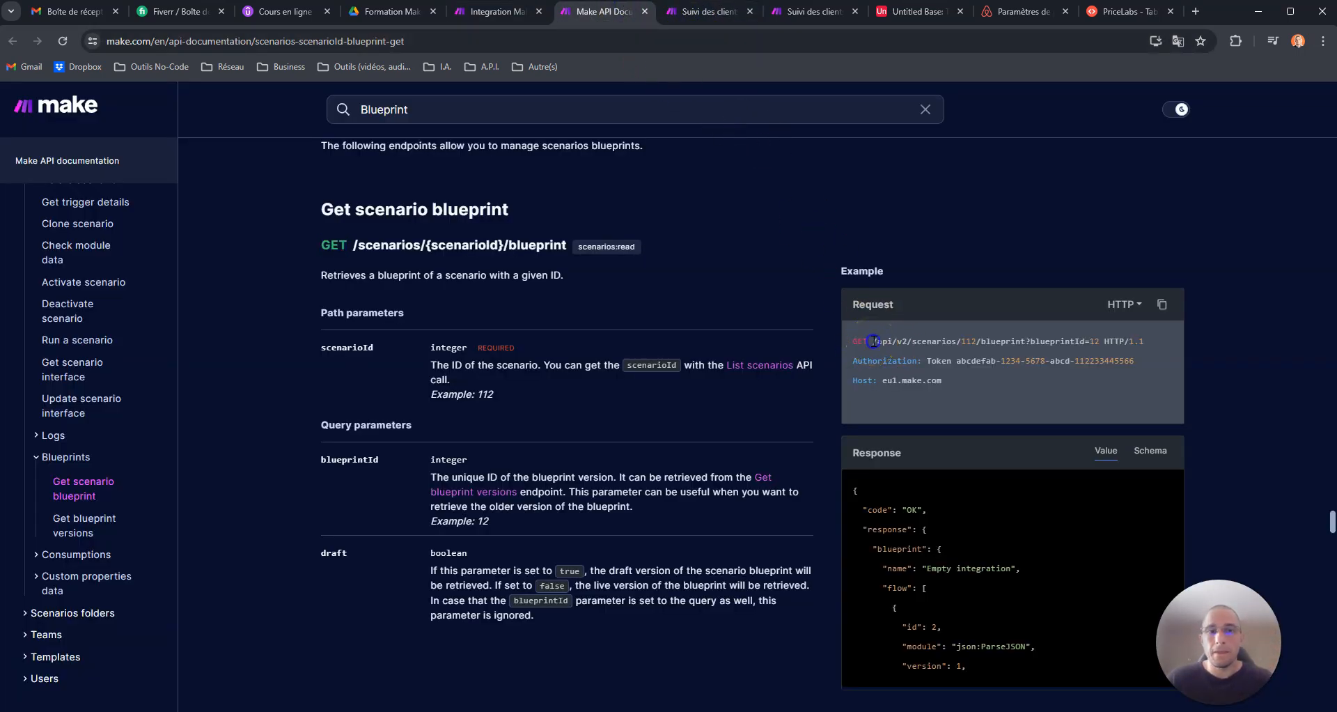
click(955, 340)
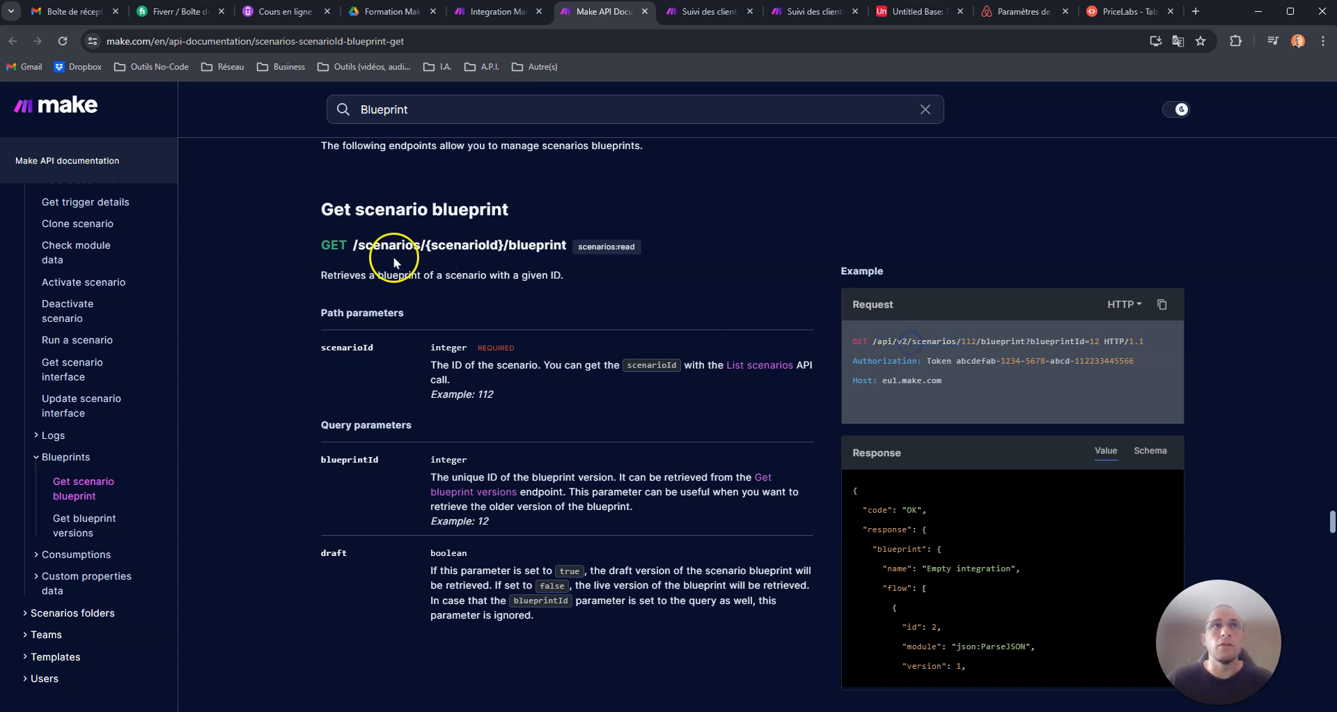
triple_click(934, 343)
click(954, 339)
drag(353, 245, 557, 246)
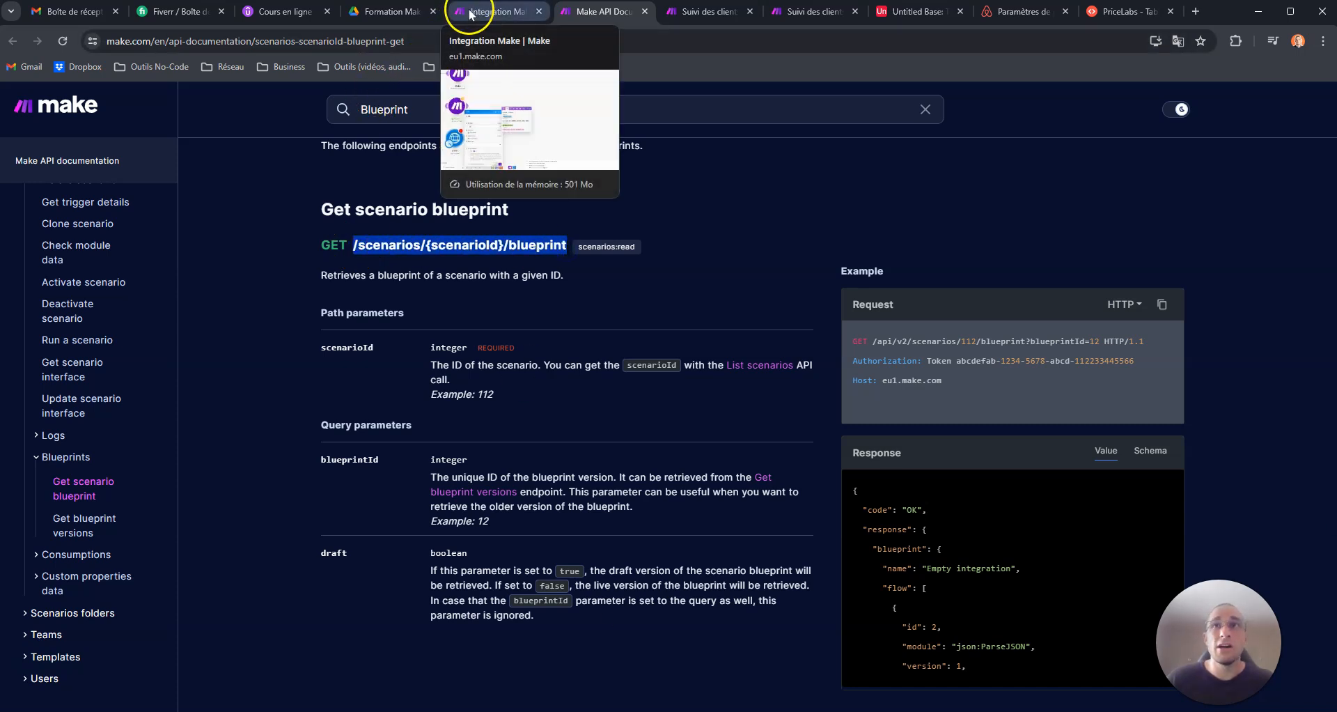
click(486, 11)
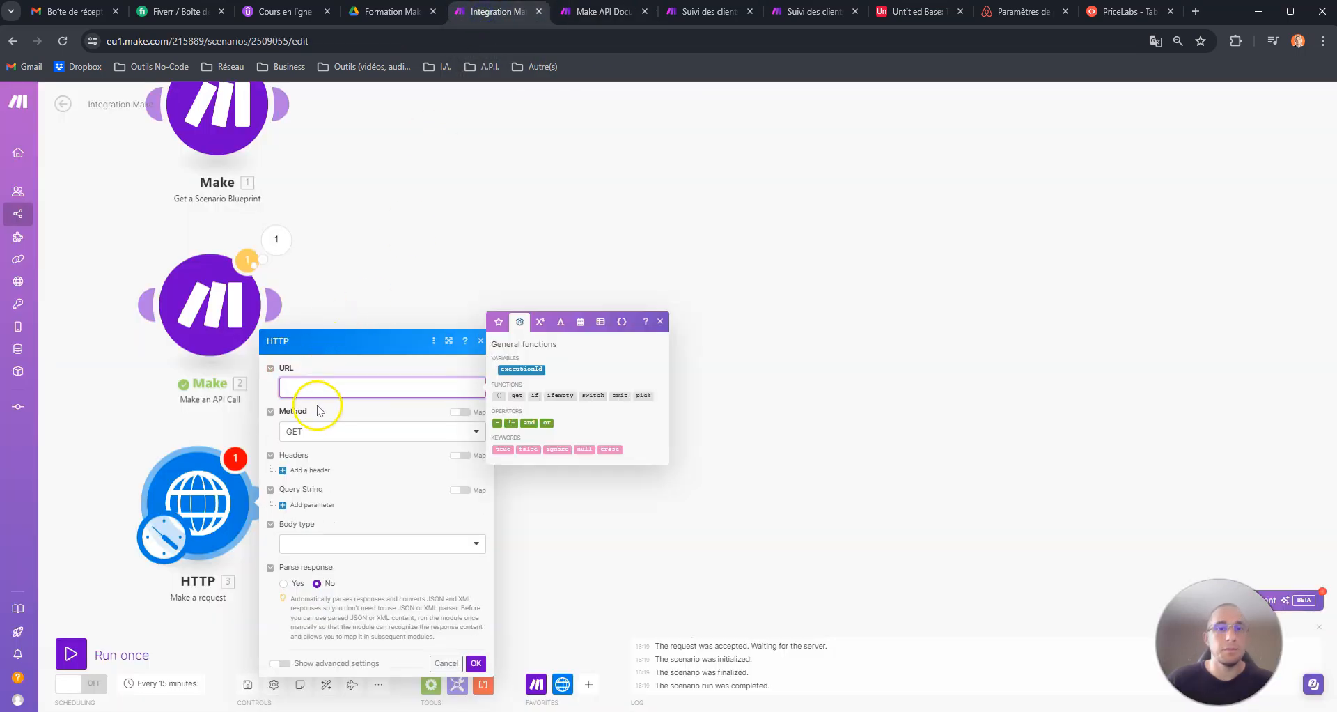
click(188, 41)
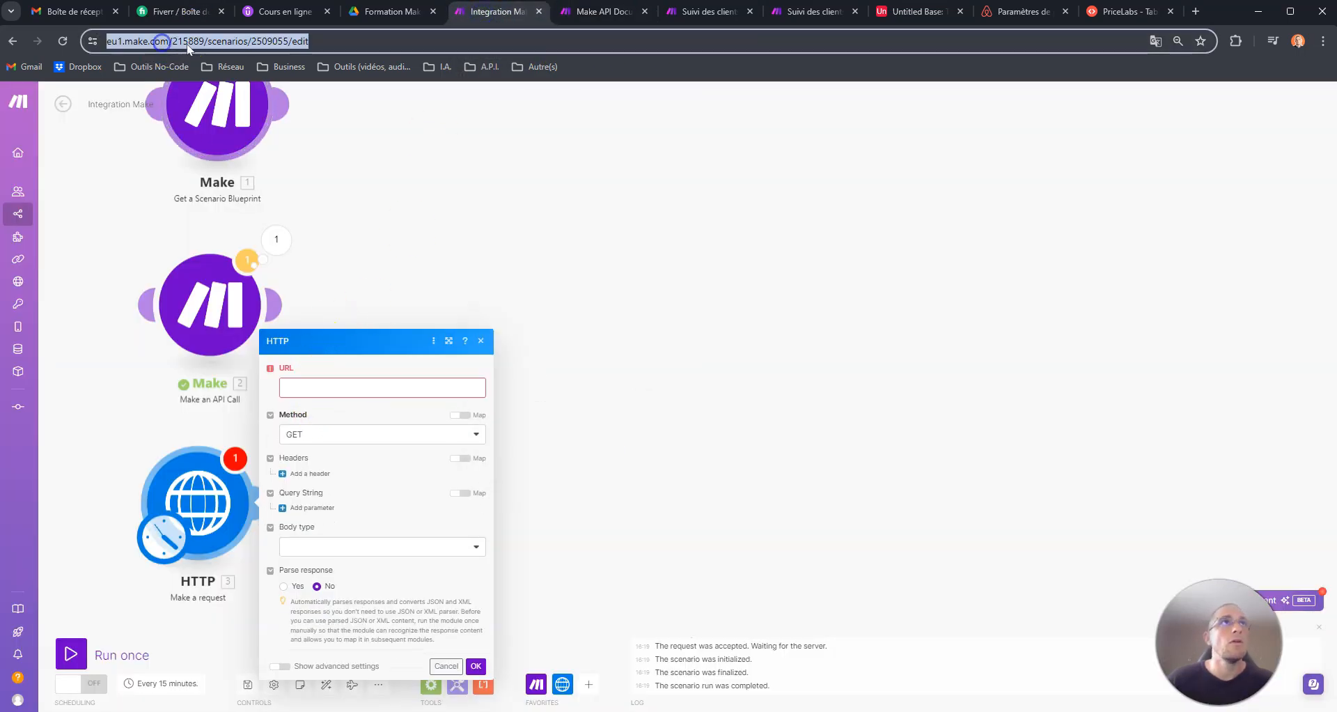
click(230, 41)
drag(209, 41, 89, 40)
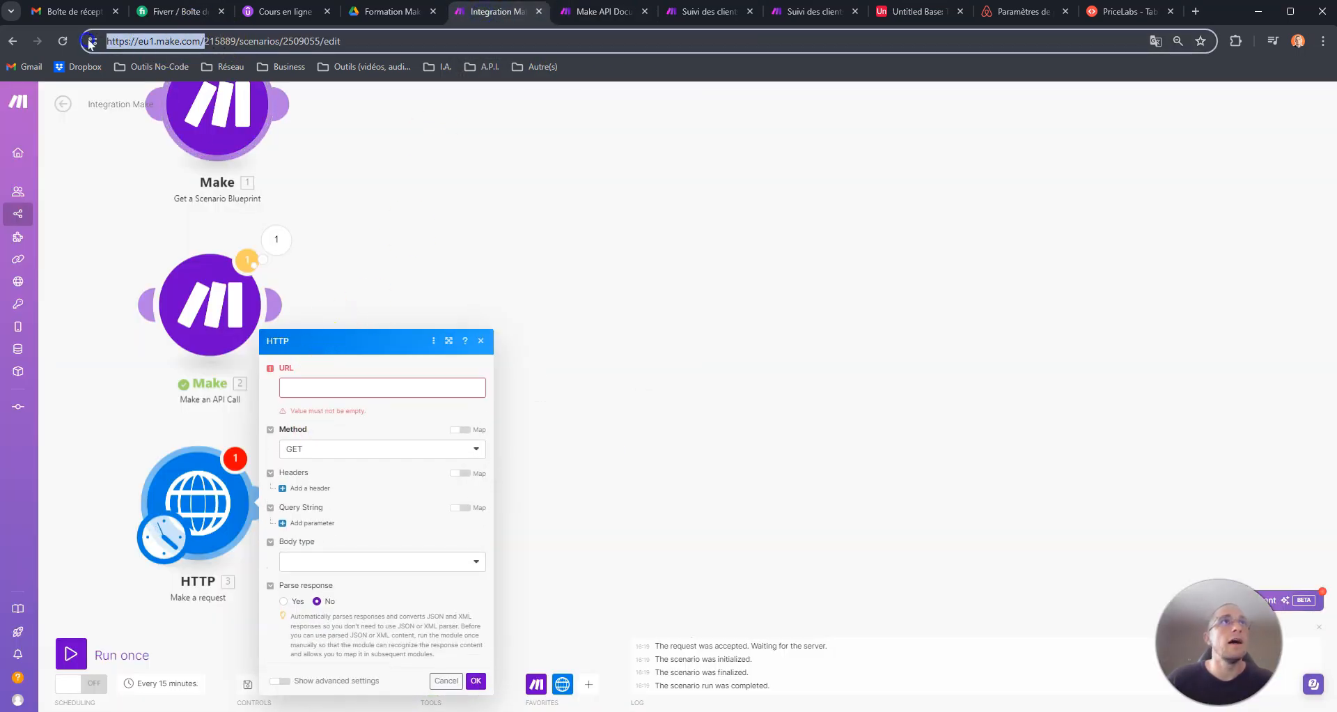
key(ctrl+c)
click(320, 389)
key(ctrl+v)
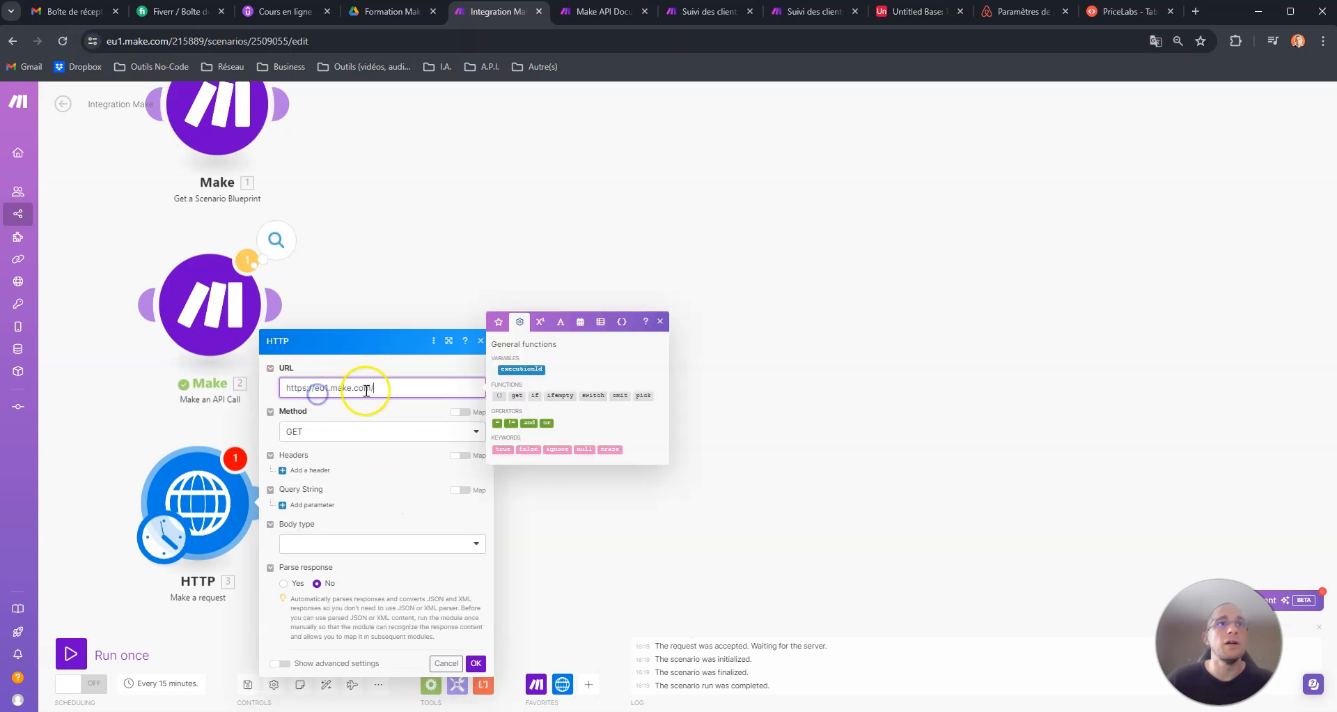
click(603, 11)
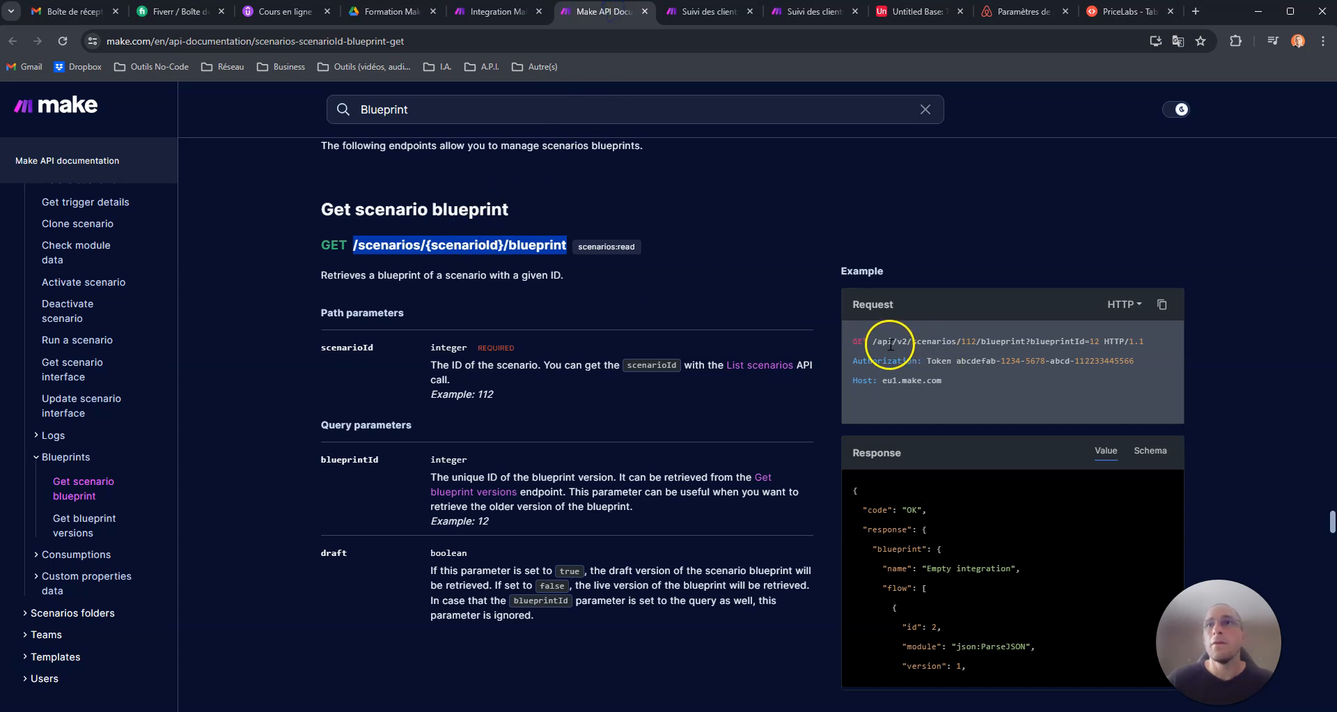
drag(872, 342, 892, 341)
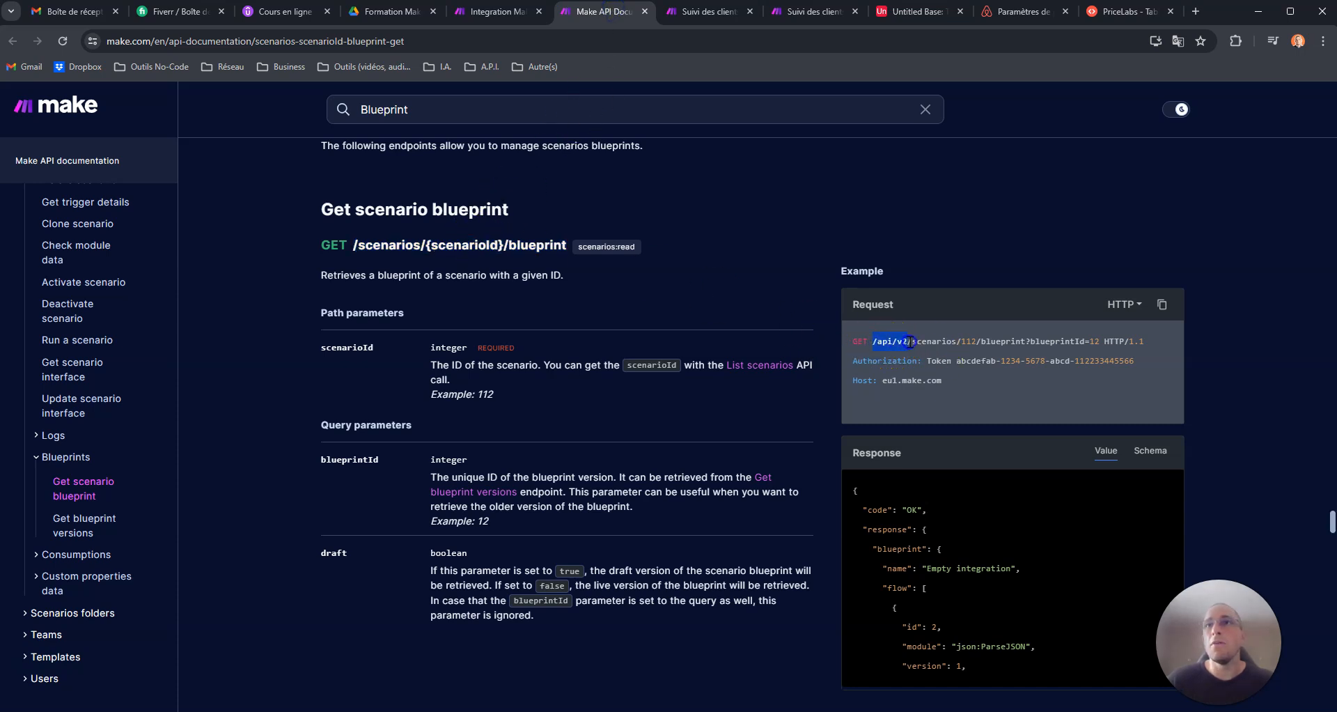
key(ctrl+c)
click(497, 11)
key(ctrl+v)
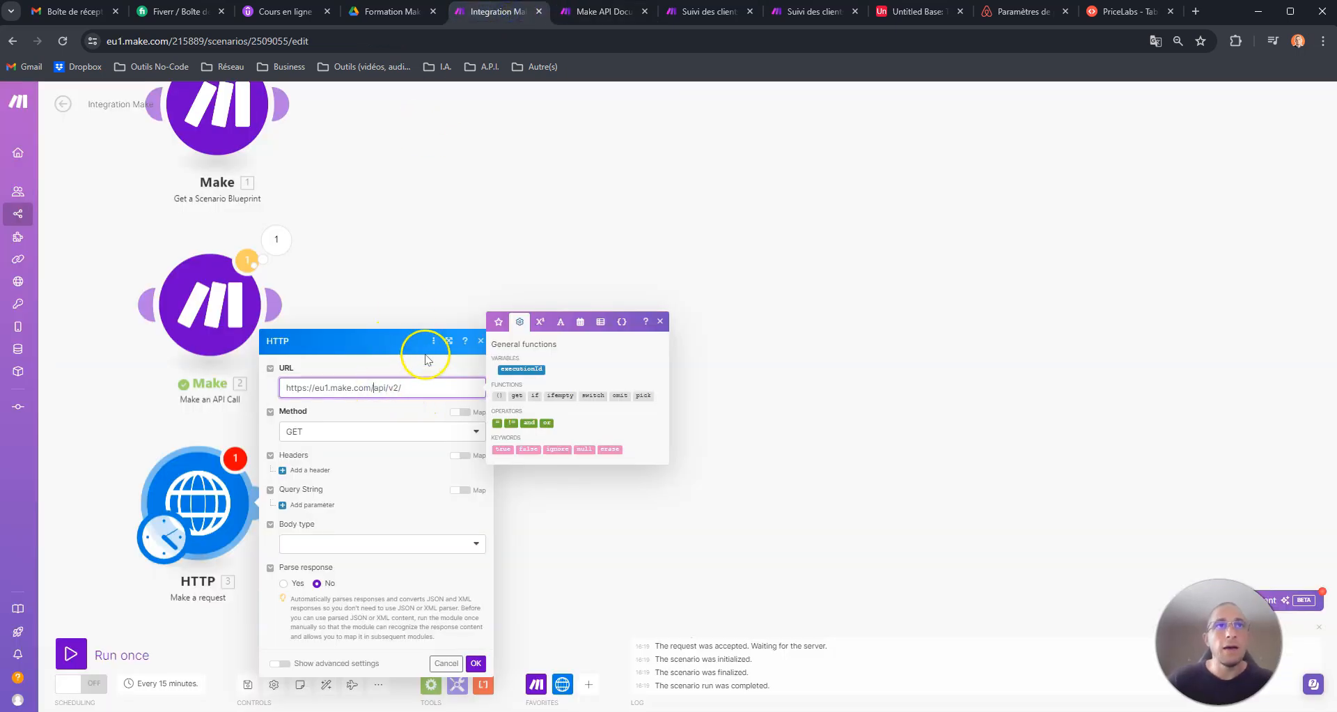
- Append the documented path /scenarios/{scenarioId}/blueprint to the HTTP request's URL and remove the duplicate slash
click(606, 14)
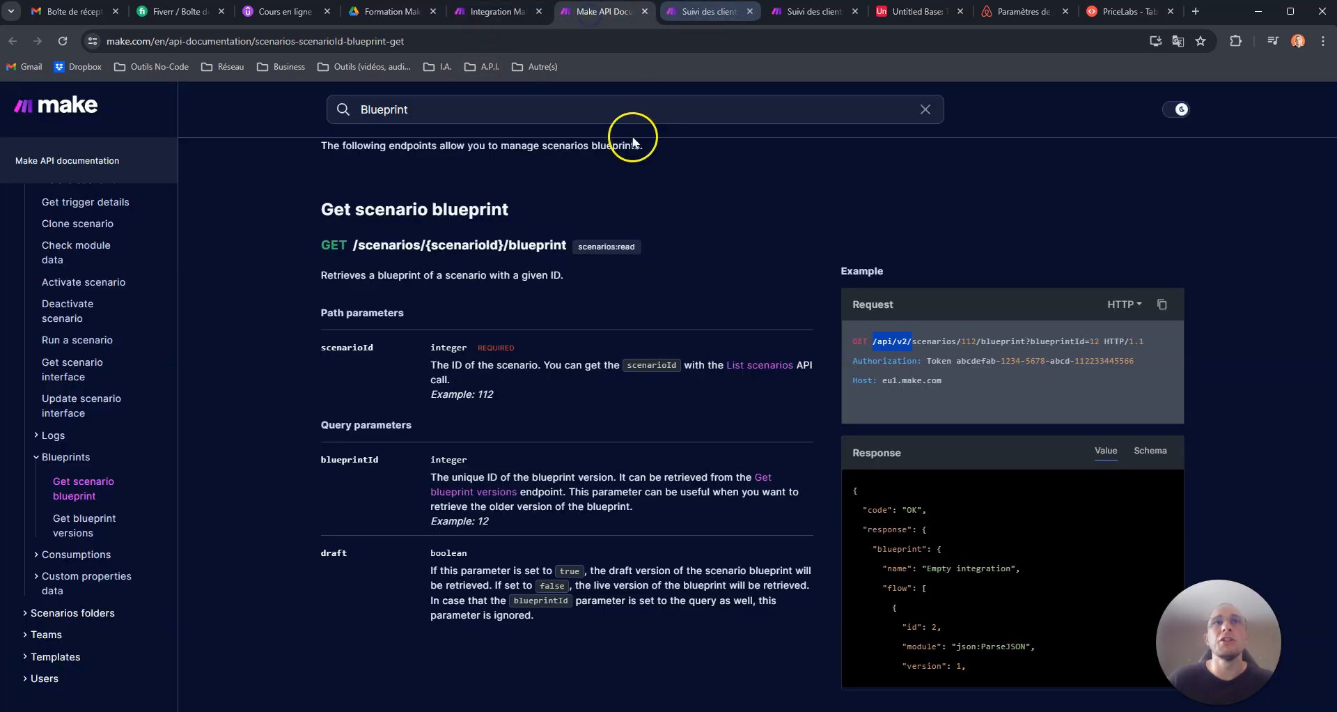
drag(353, 245, 574, 249)
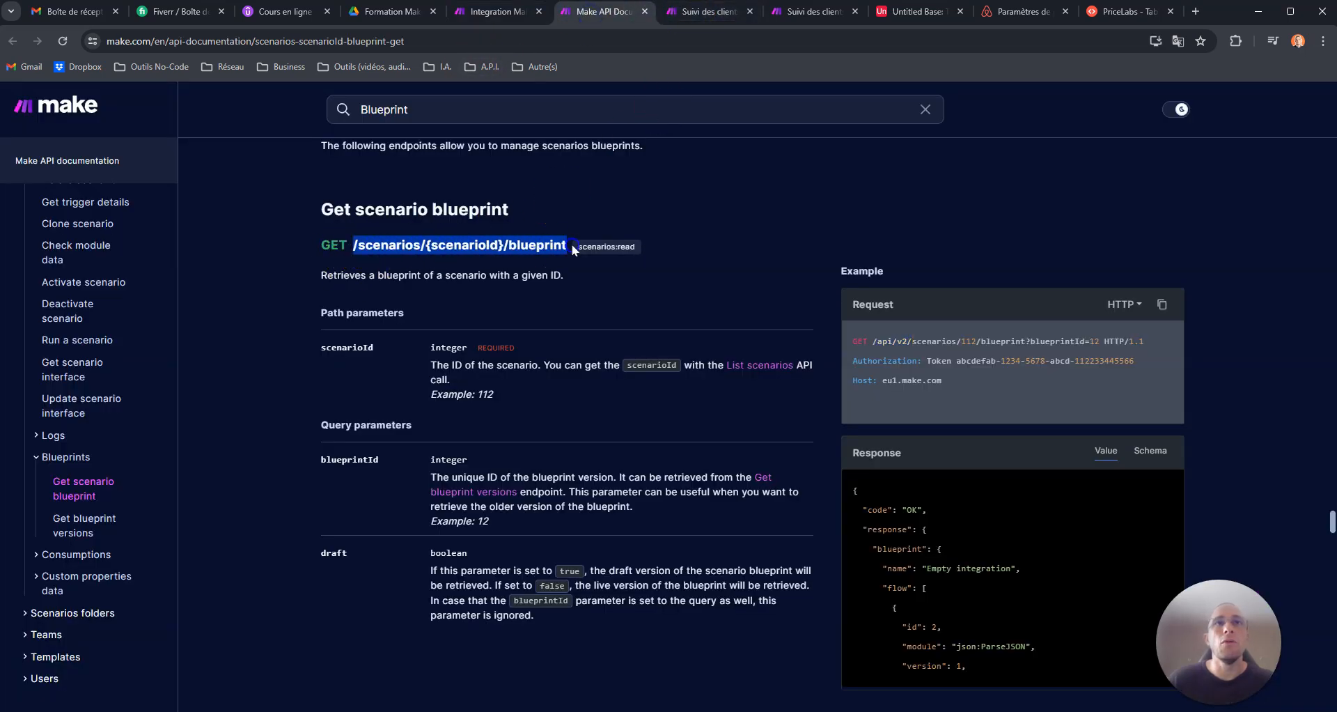
key(ctrl+c)
click(529, 13)
key(ctrl+v)
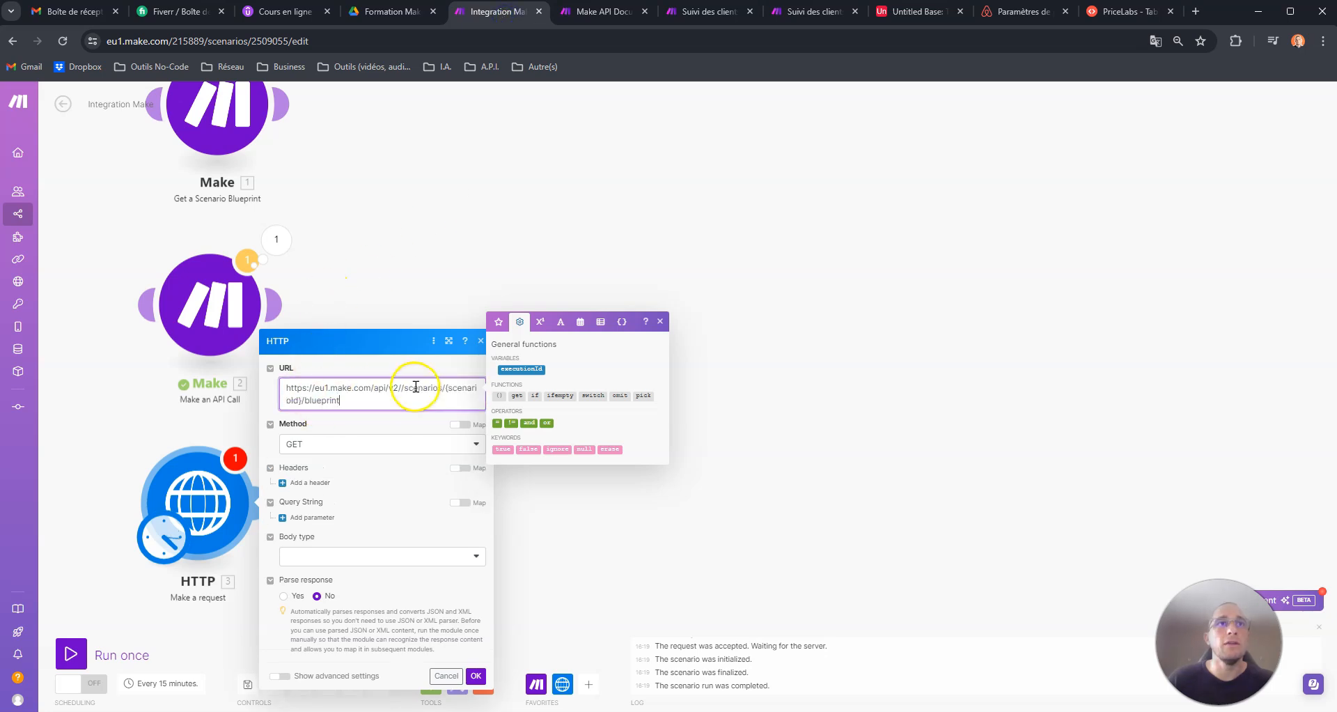
click(402, 388)
key(BackSpace)
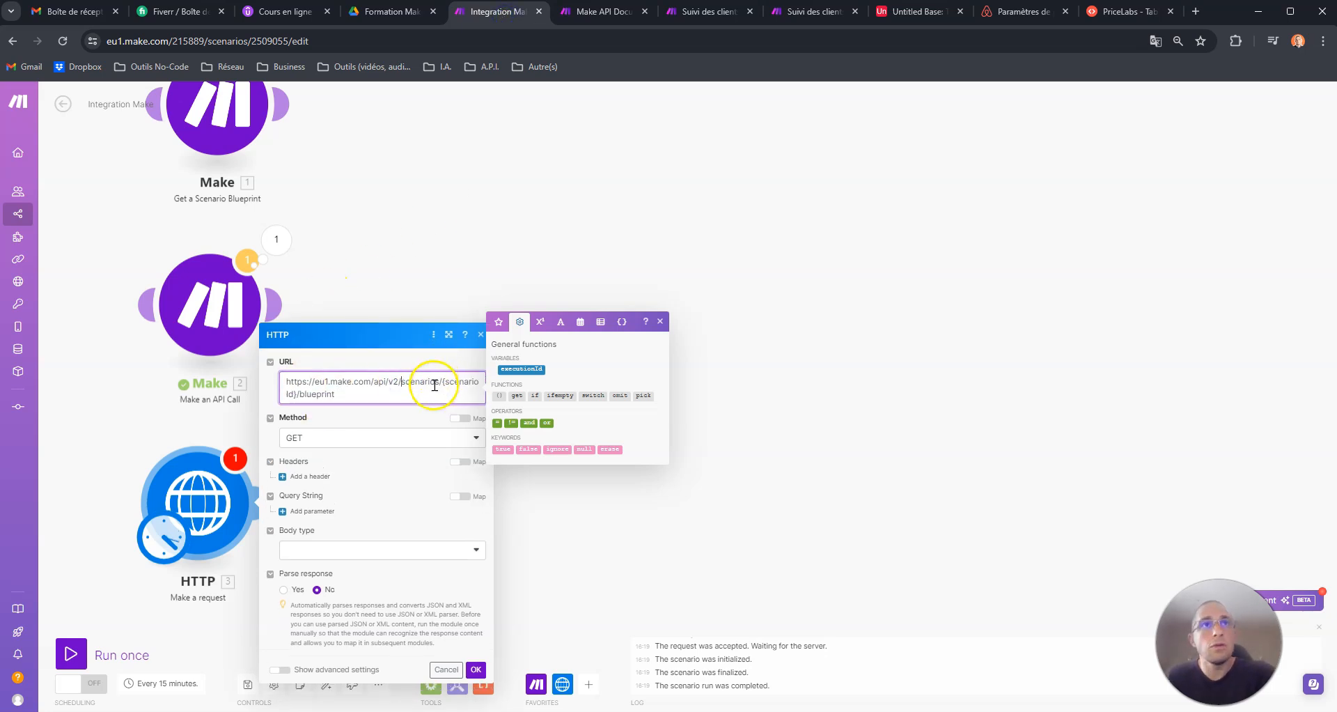
- Replace {scenarioId} in the HTTP request's URL with the ID 2360613 copied from the Suivi des clients scenario's address
drag(451, 379, 294, 388)
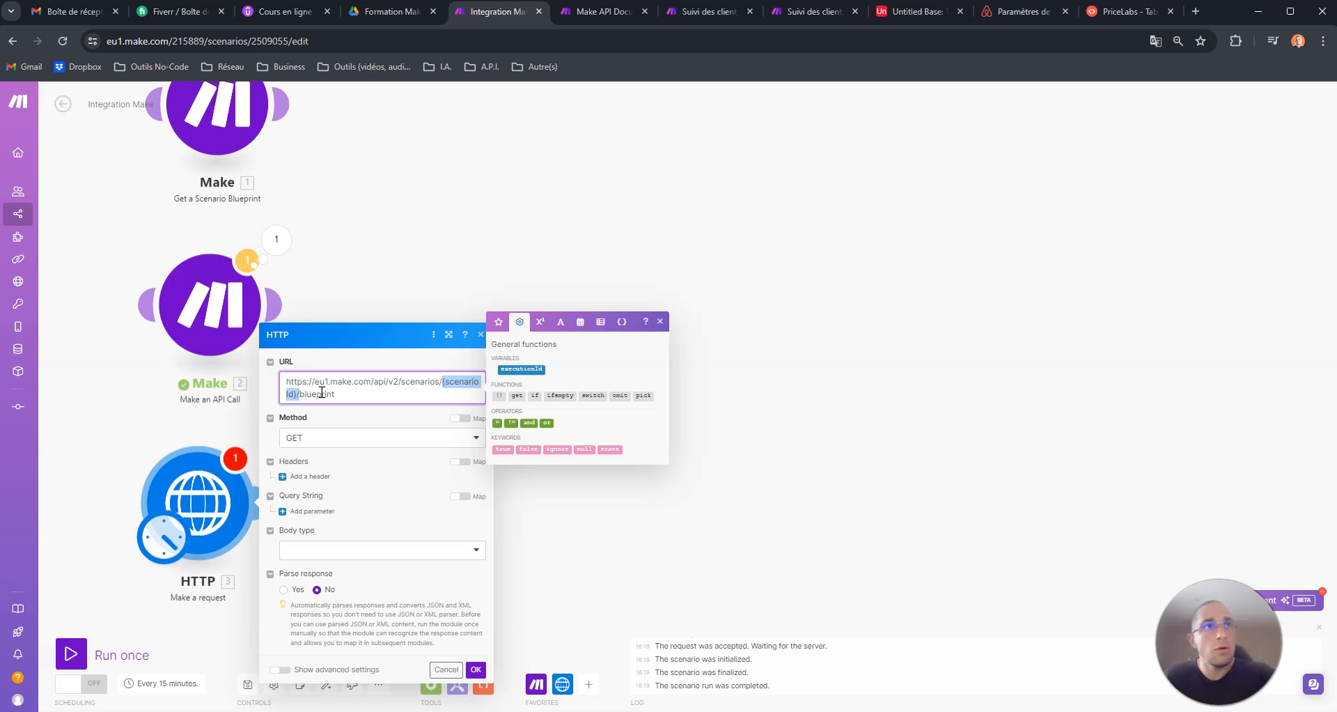
click(717, 11)
click(293, 41)
double_click(300, 41)
right_click(295, 45)
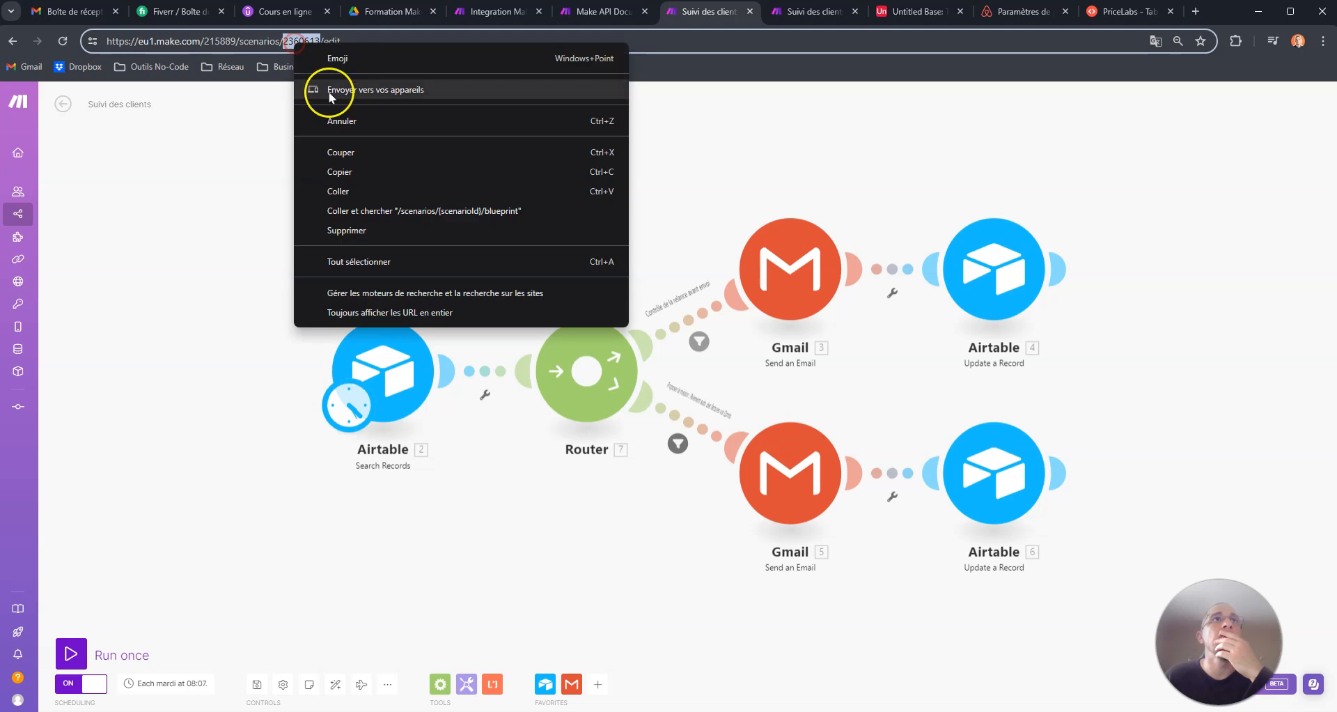
click(348, 164)
click(514, 12)
key(ctrl+v)
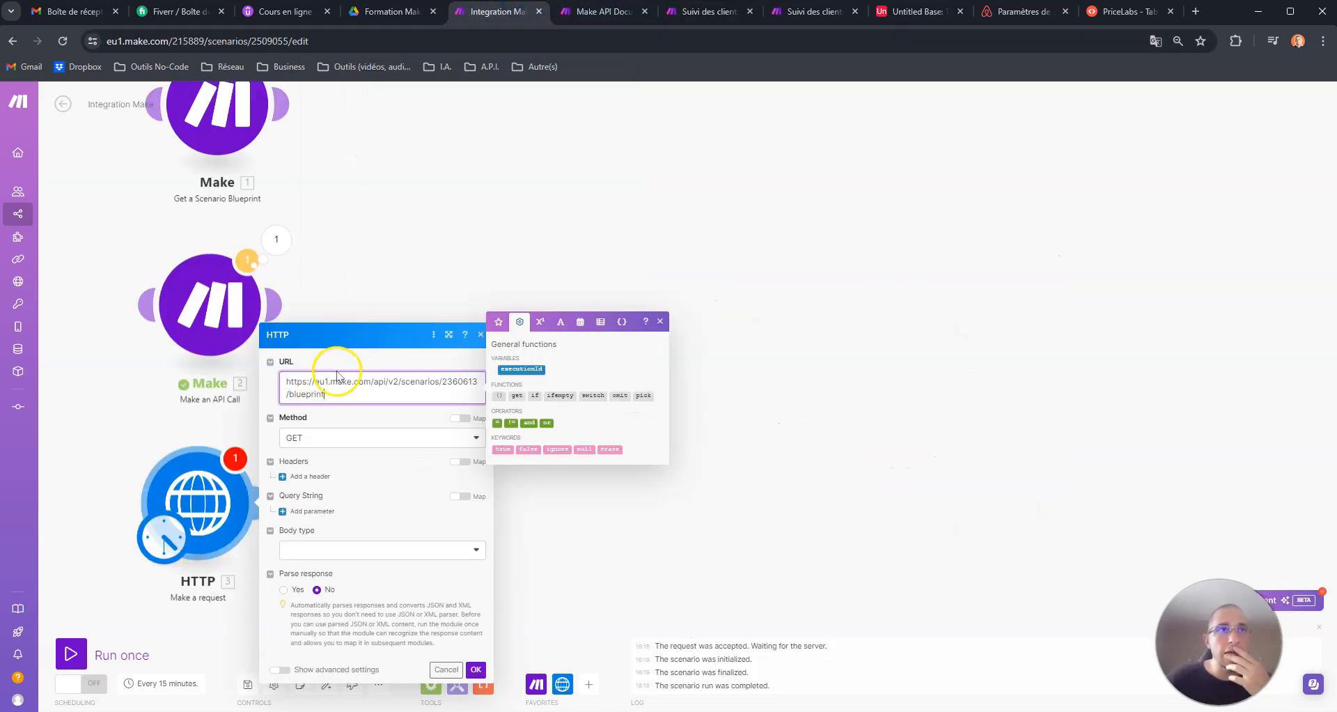
- Check the request method of the Get scenario blueprint endpoint in the API documentation
click(618, 12)
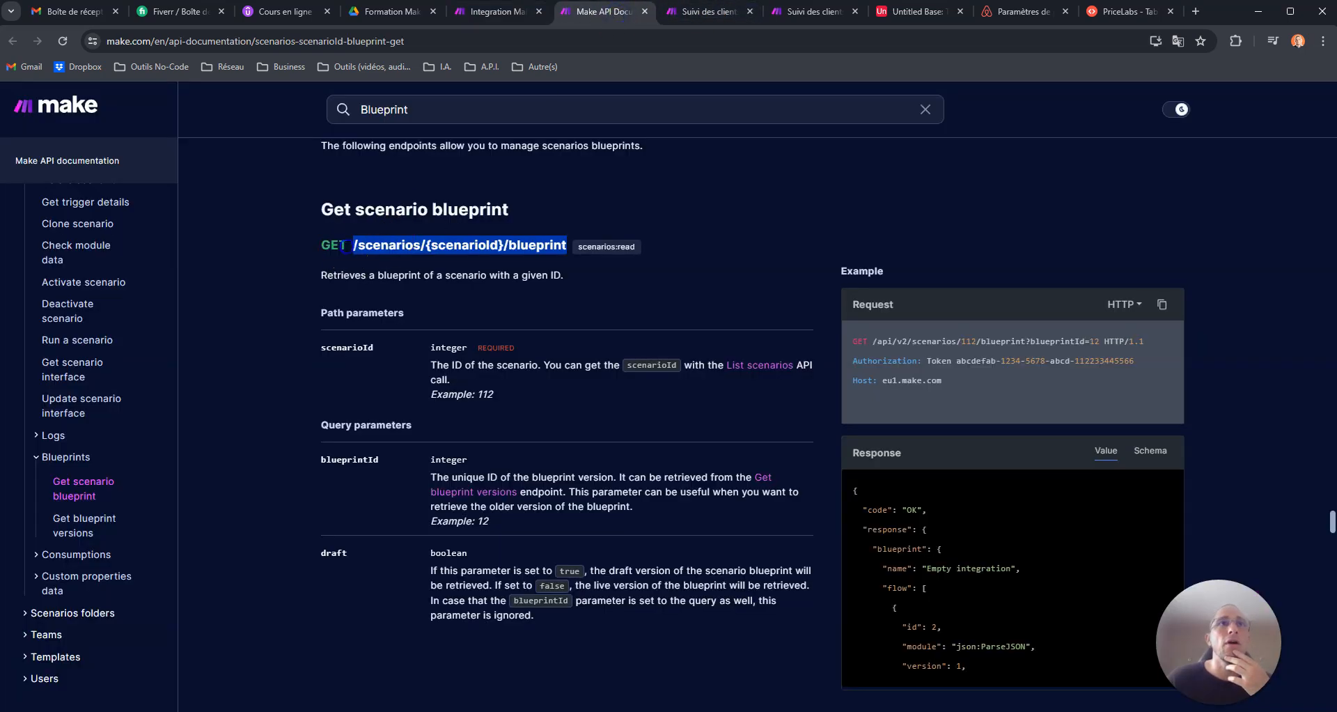
click(317, 243)
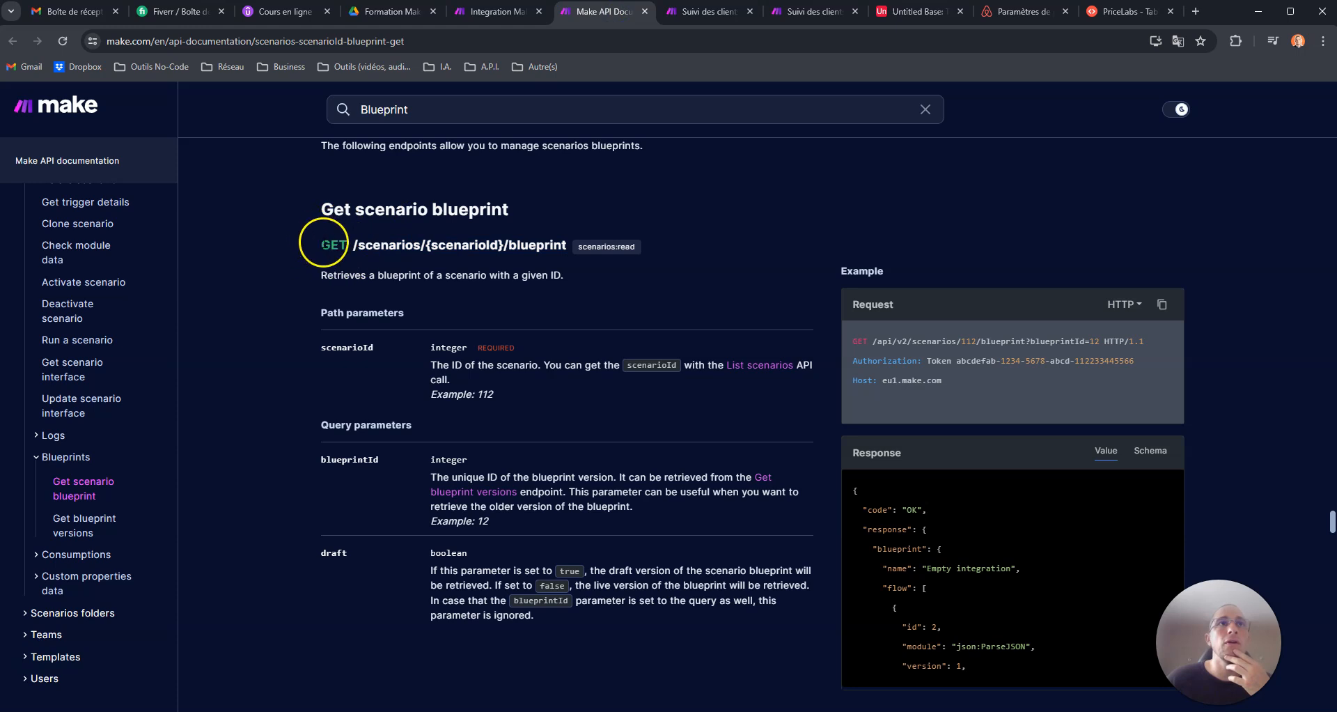
click(503, 11)
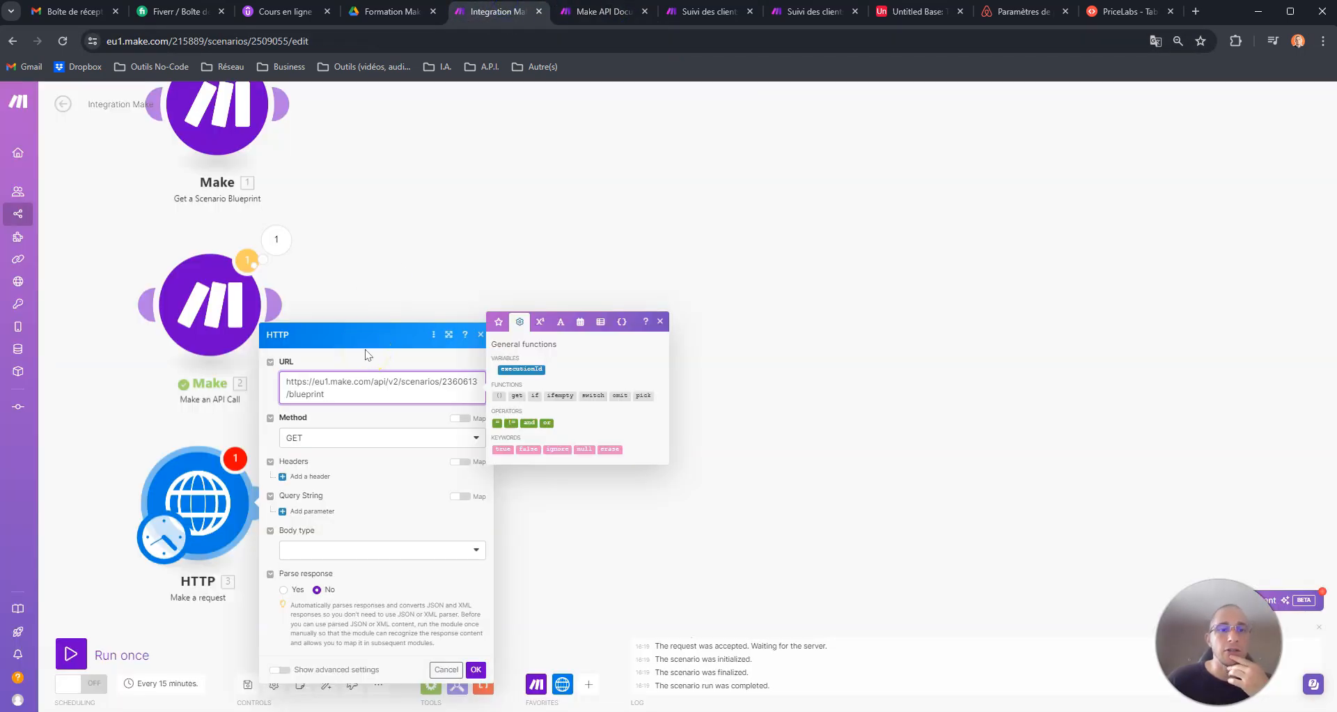
- Add a header to the HTTP request and look up the Authorization format in the documentation's example request
click(319, 480)
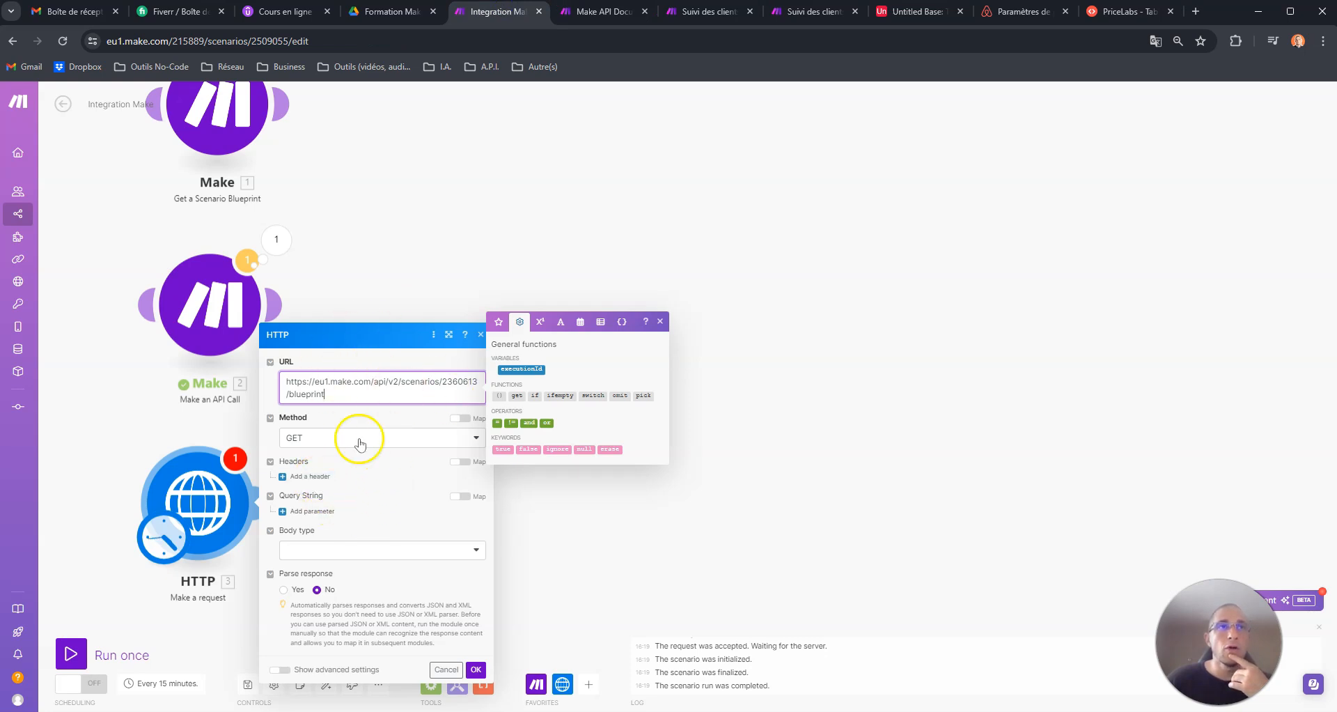
click(307, 476)
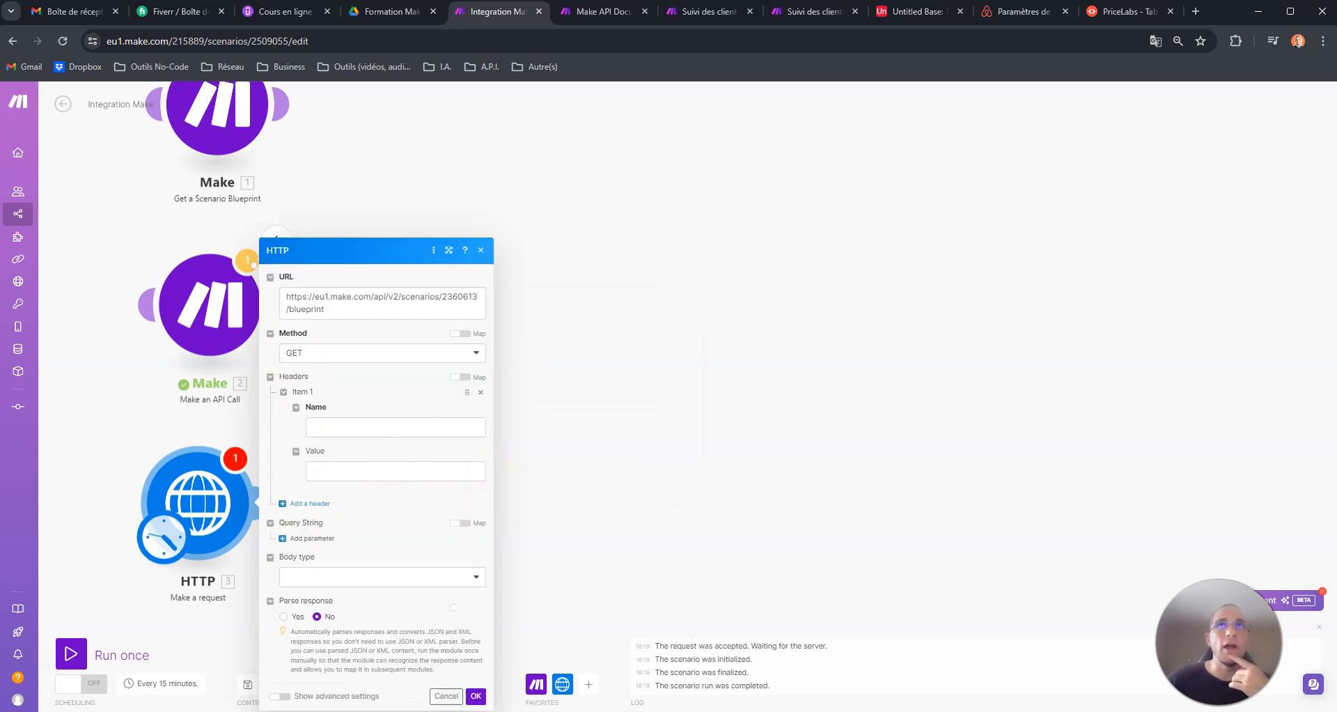
click(705, 12)
click(603, 12)
double_click(878, 361)
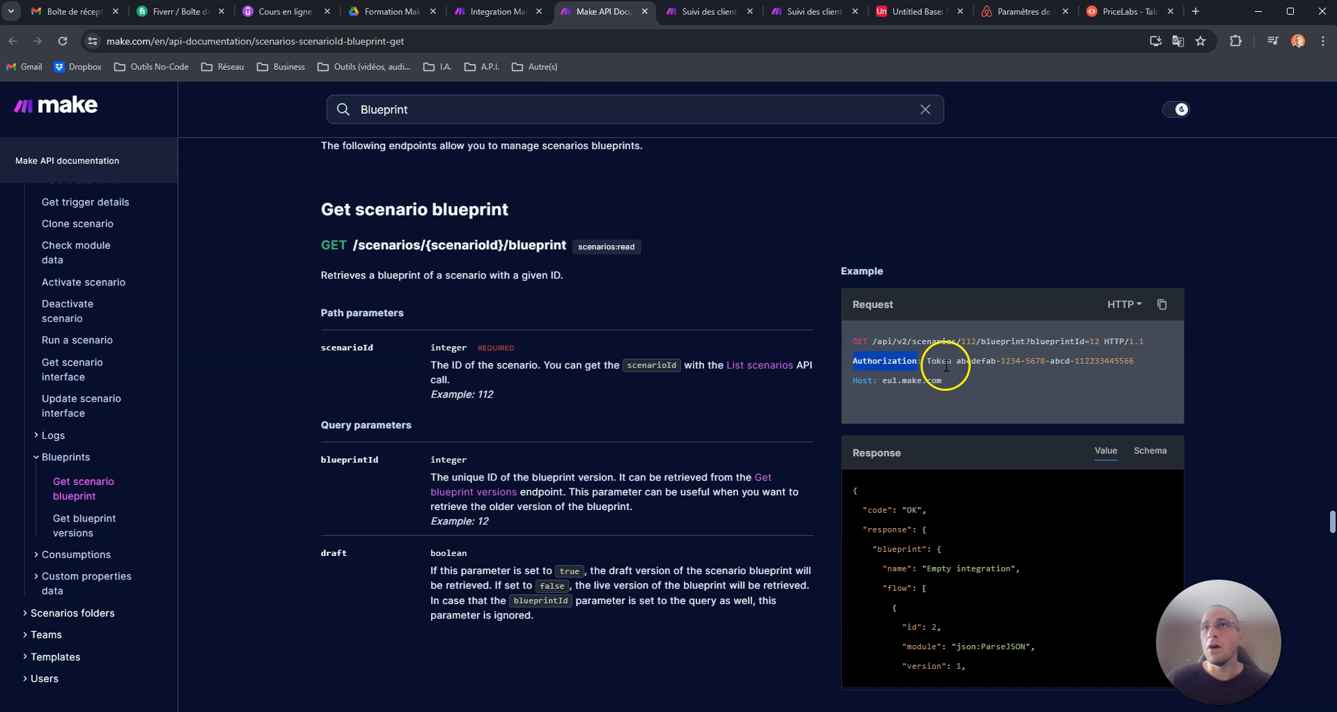
double_click(933, 361)
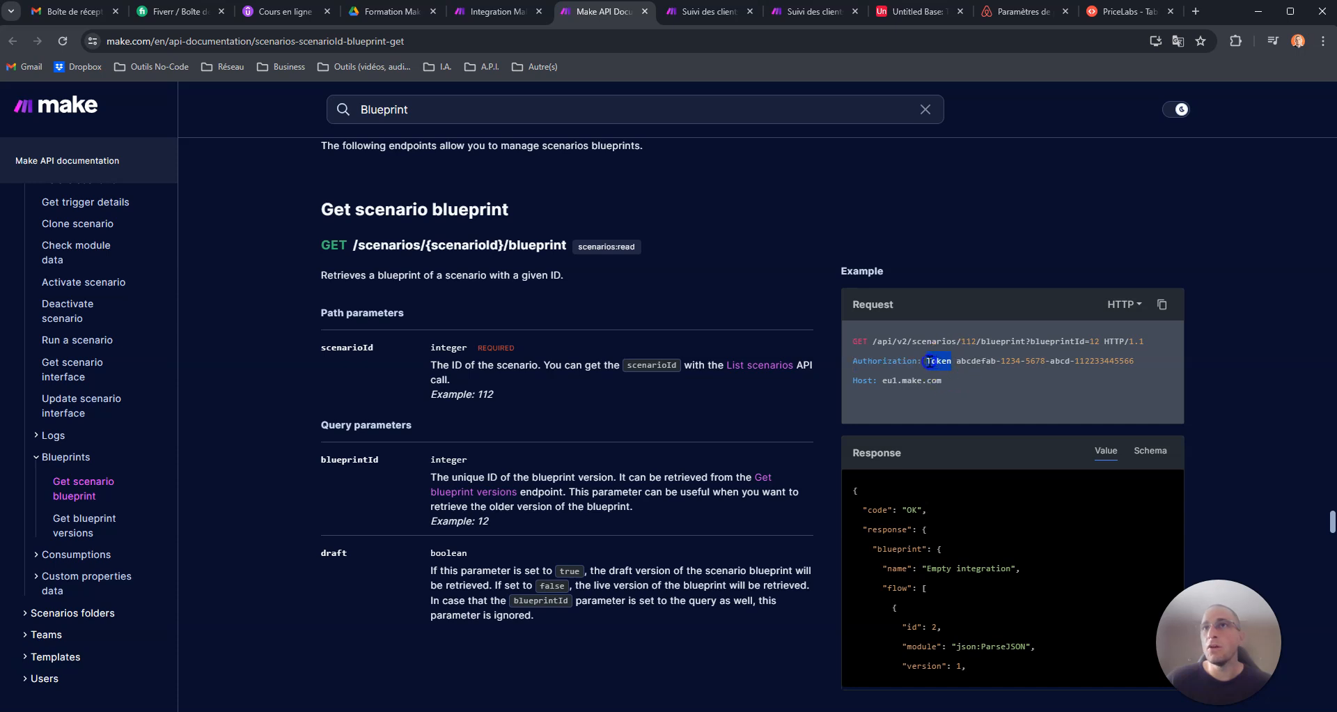
drag(959, 360, 1048, 359)
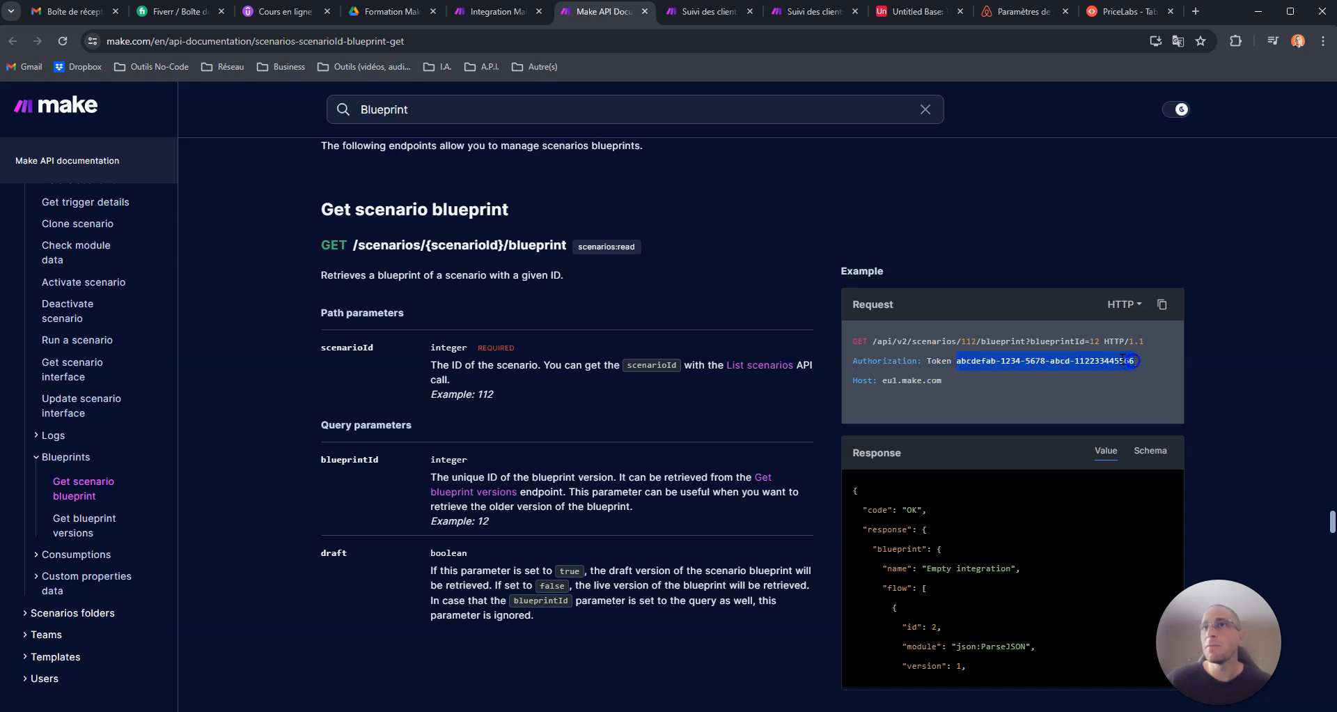
- Name the new header Authorization and set its value to the word Token followed by the Make API token
click(488, 13)
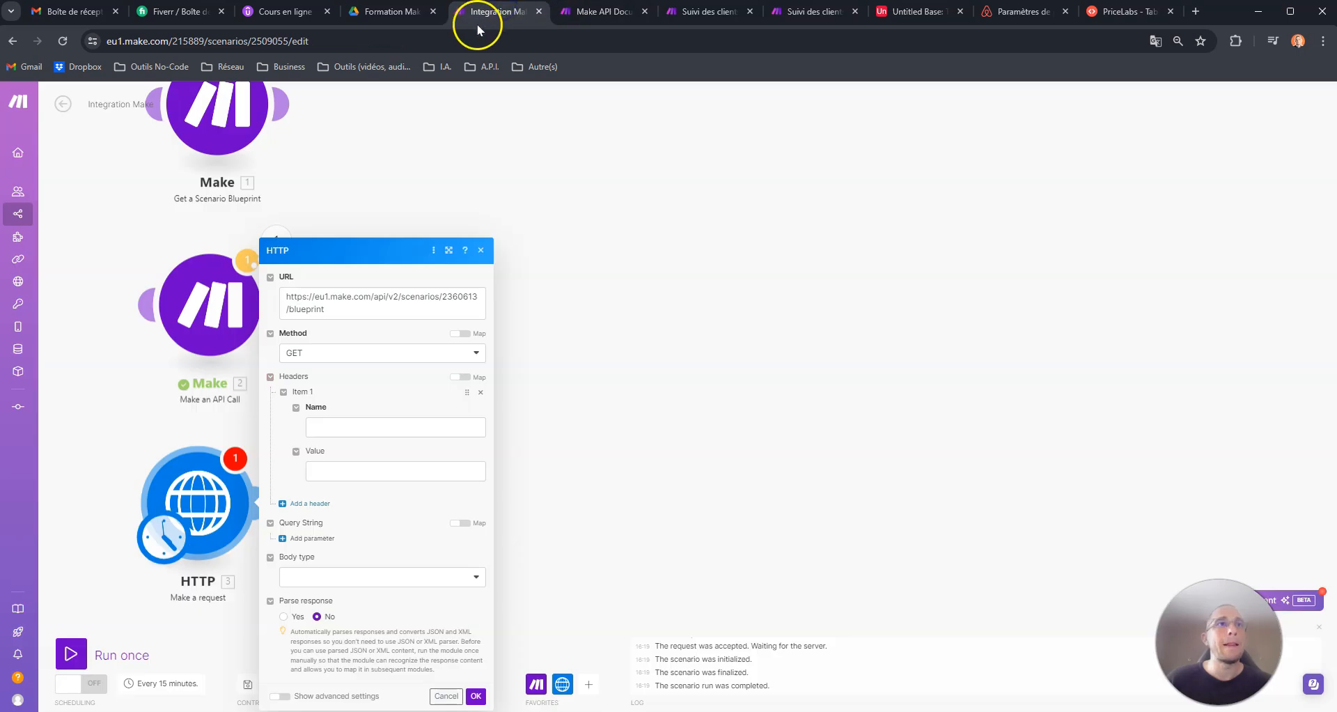
click(336, 426)
text(Authorization)
click(356, 466)
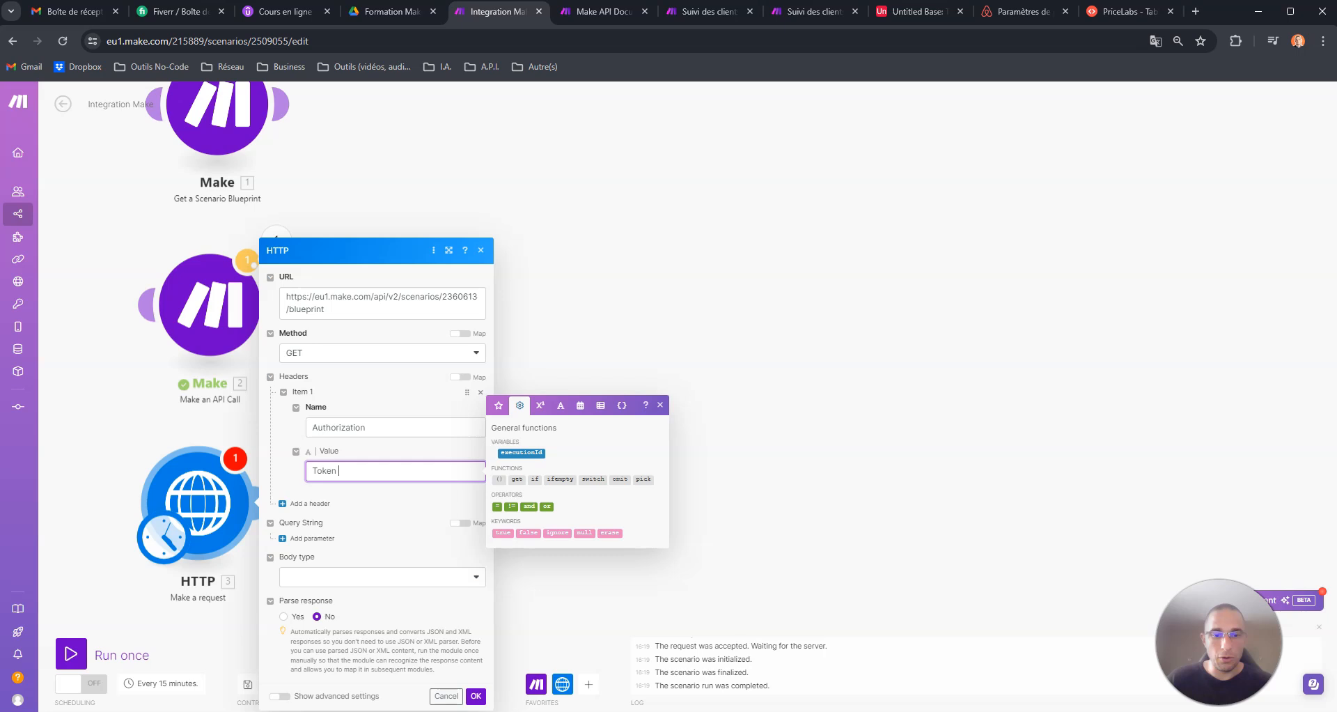
key(alt+Tab)
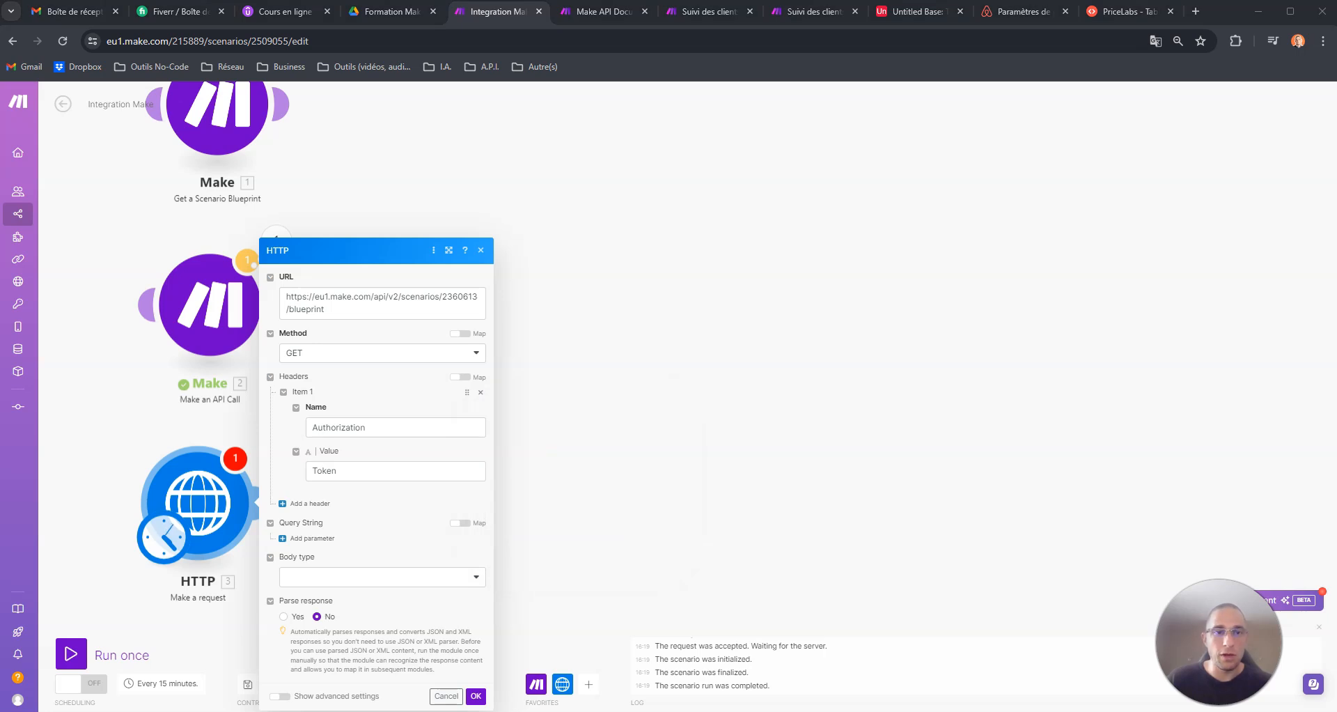
click(376, 468)
key(ctrl+v)
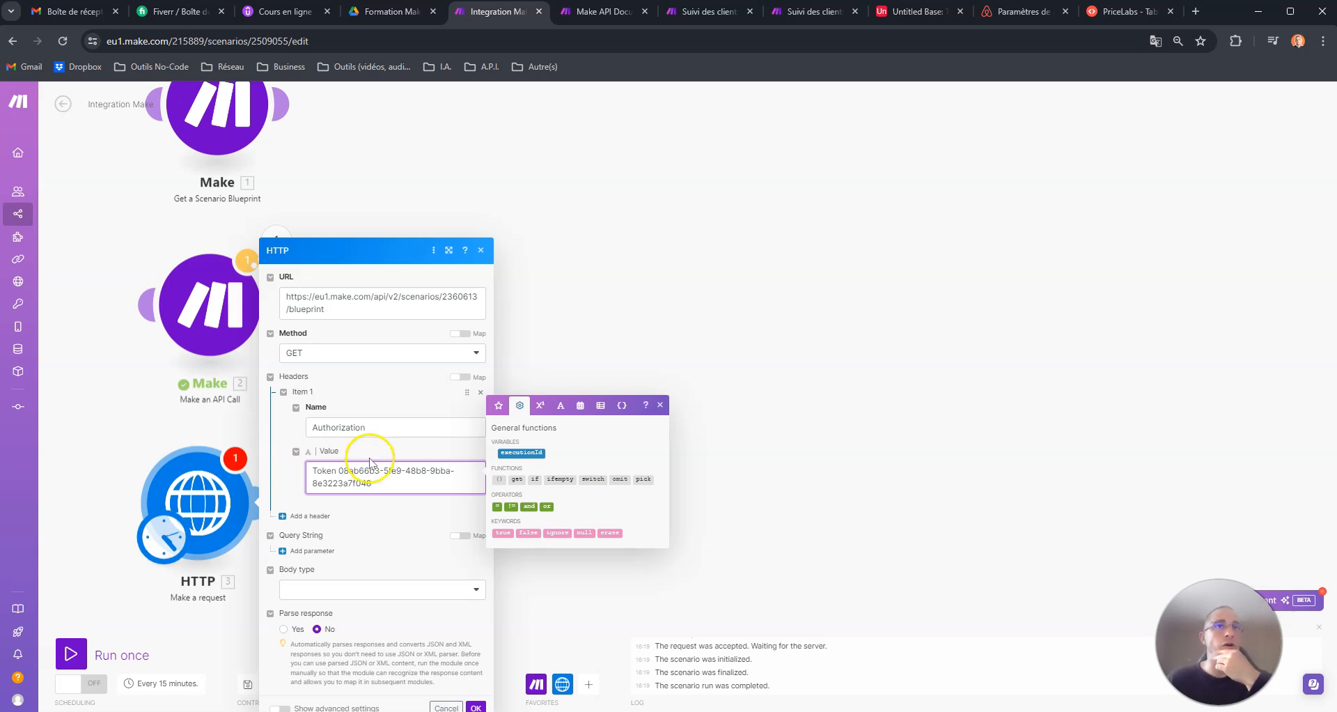
drag(379, 481, 387, 469)
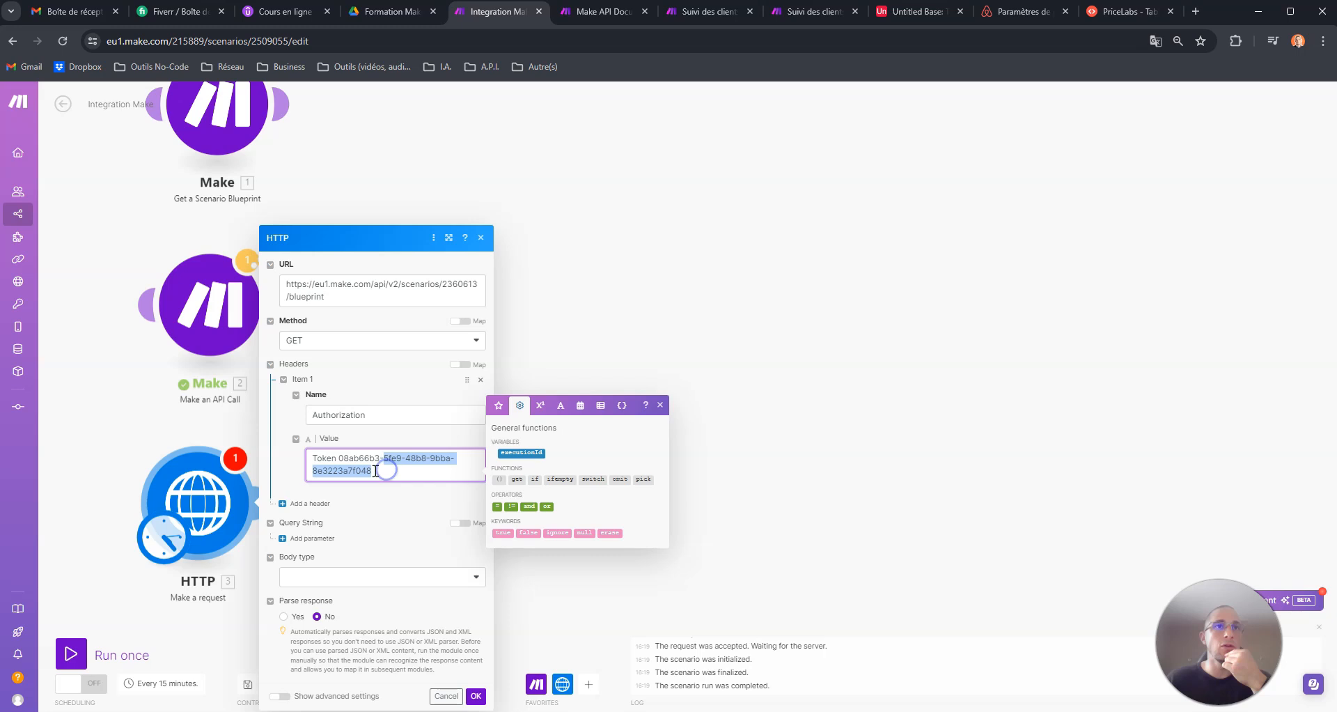
click(385, 471)
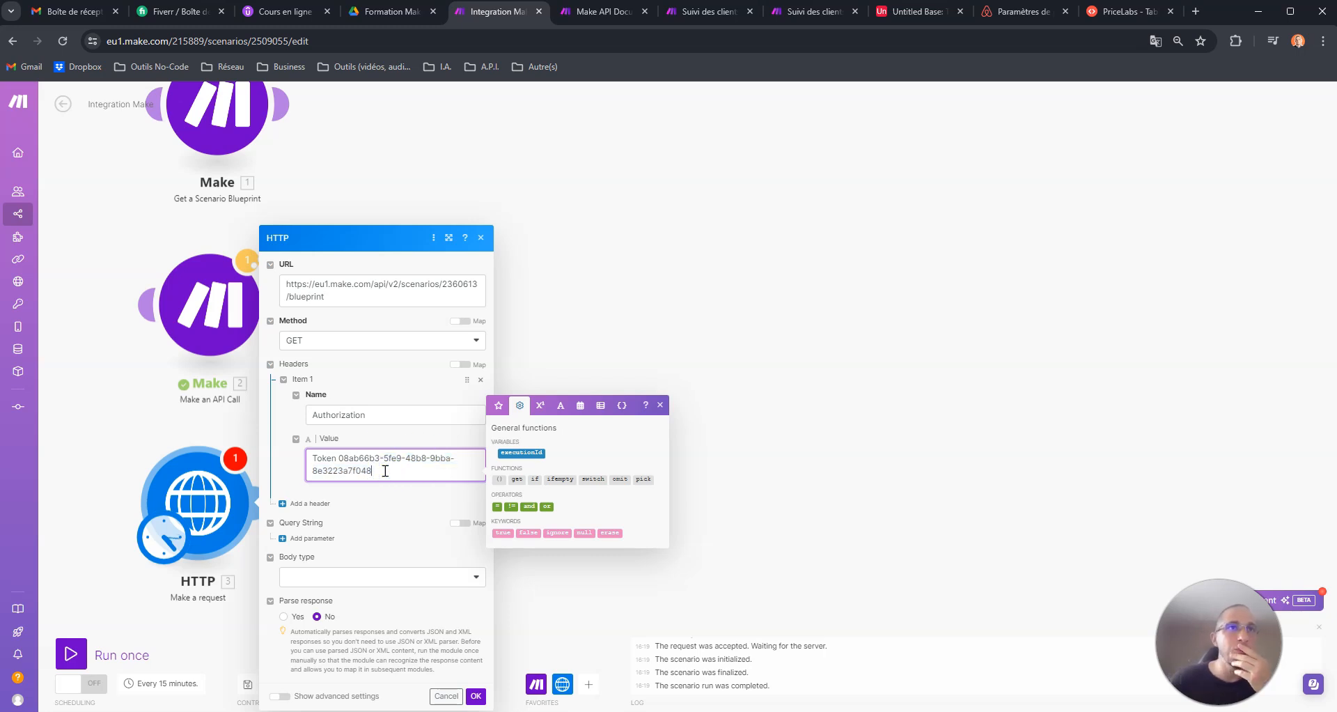
- Compare the Host line of the documentation's example request with the base address in the HTTP request's URL
click(599, 11)
double_click(863, 383)
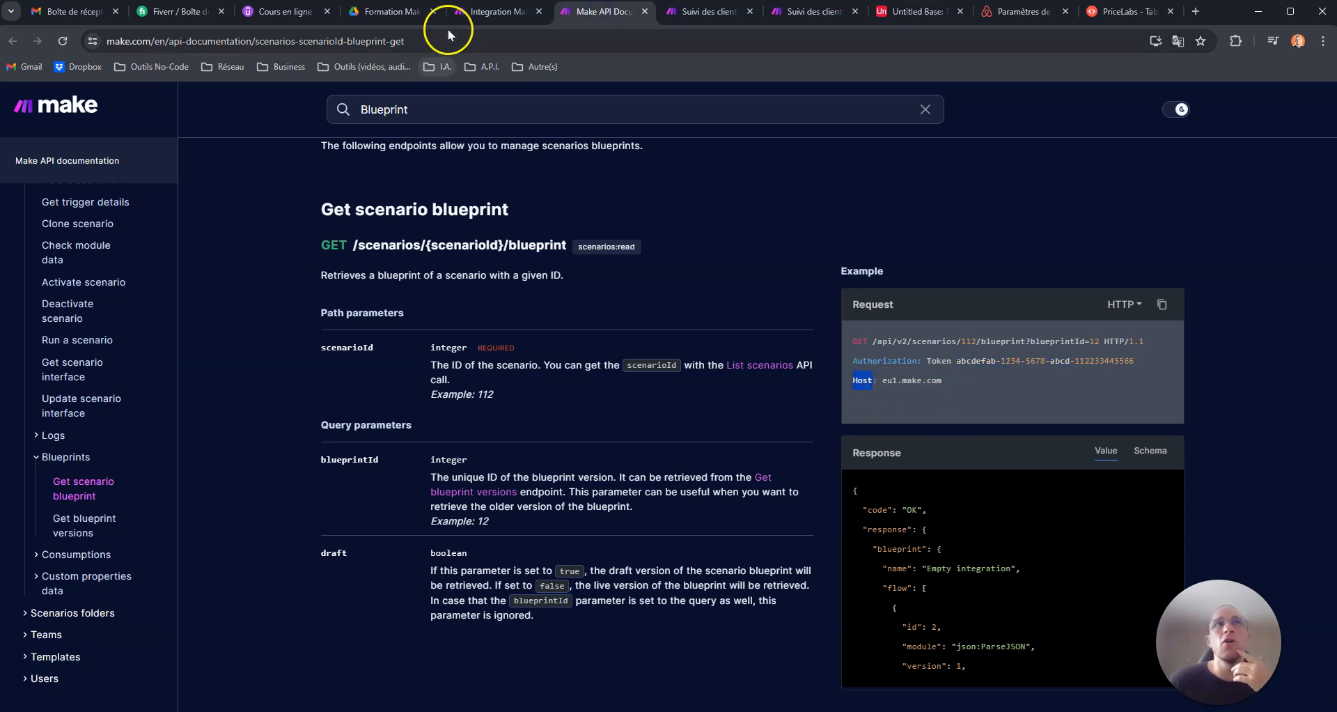
click(473, 11)
drag(286, 284, 341, 283)
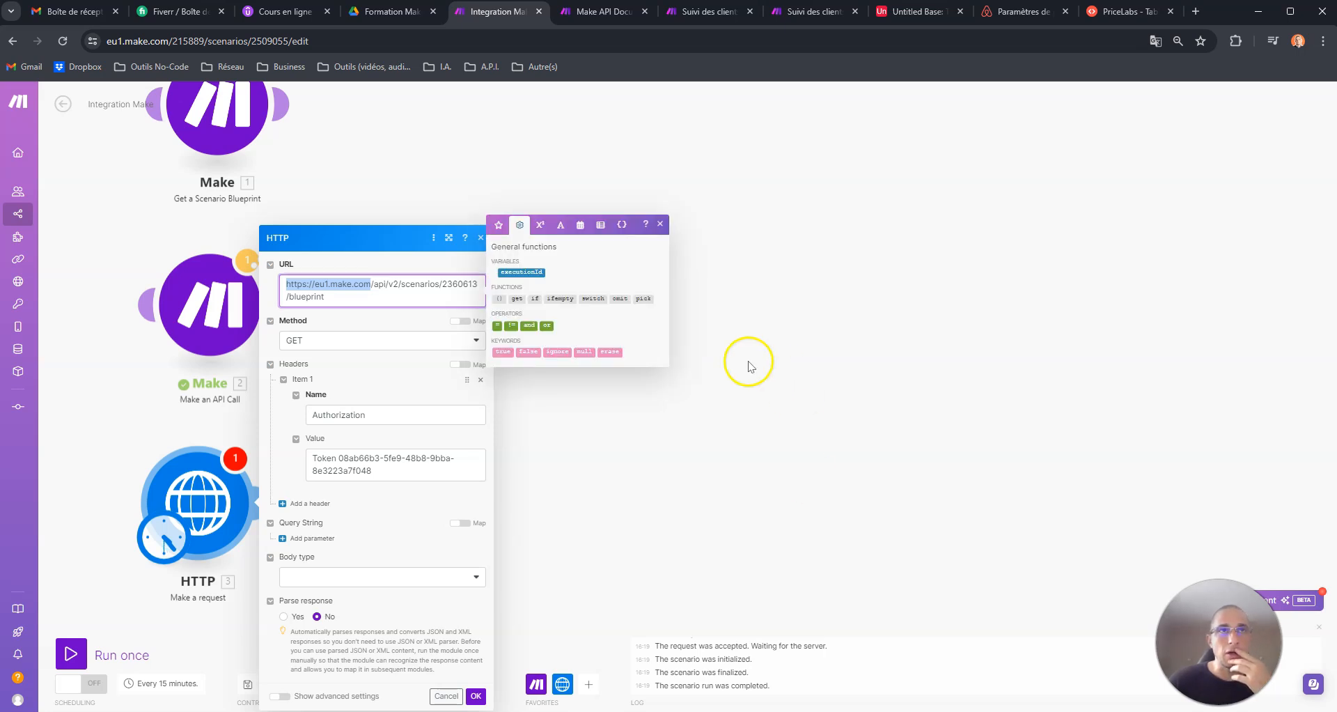
- Save the HTTP request's settings and run the scenario once
click(475, 695)
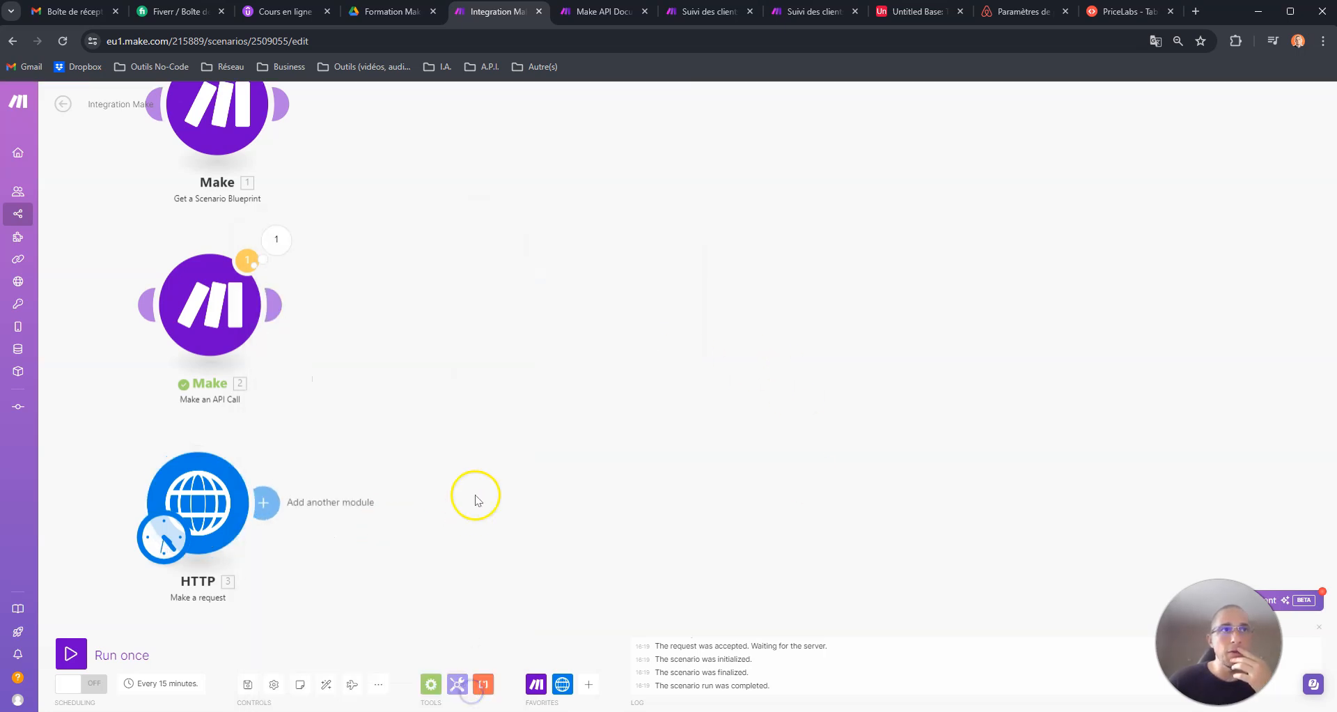
click(72, 654)
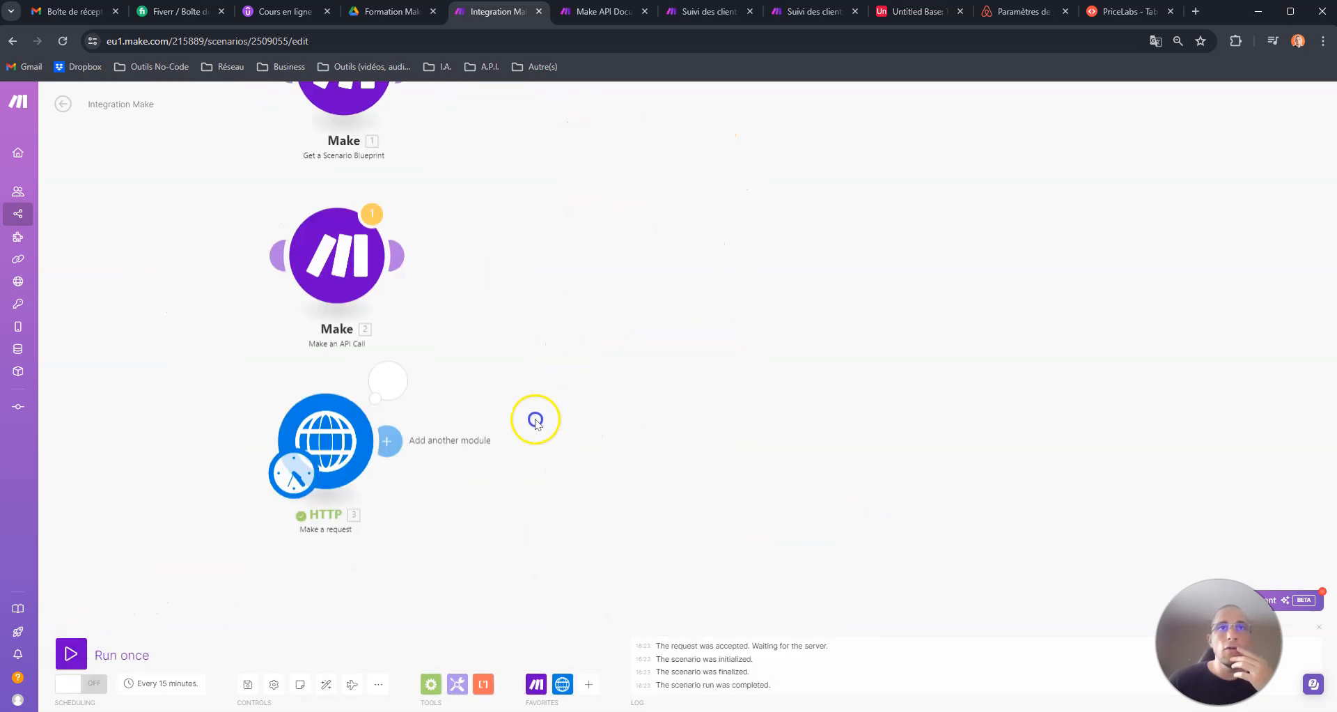
drag(535, 421, 379, 416)
- Examine the unparsed Data in the output bundle of the HTTP module
click(222, 374)
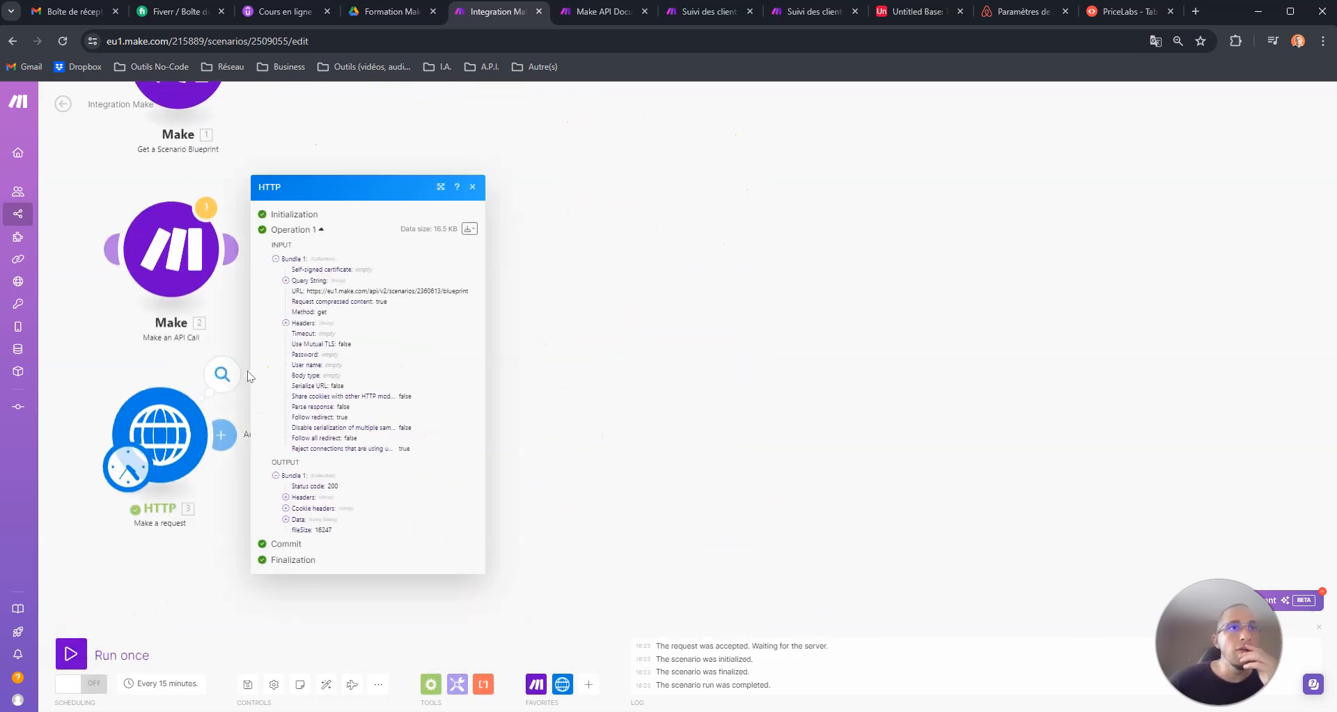
click(275, 259)
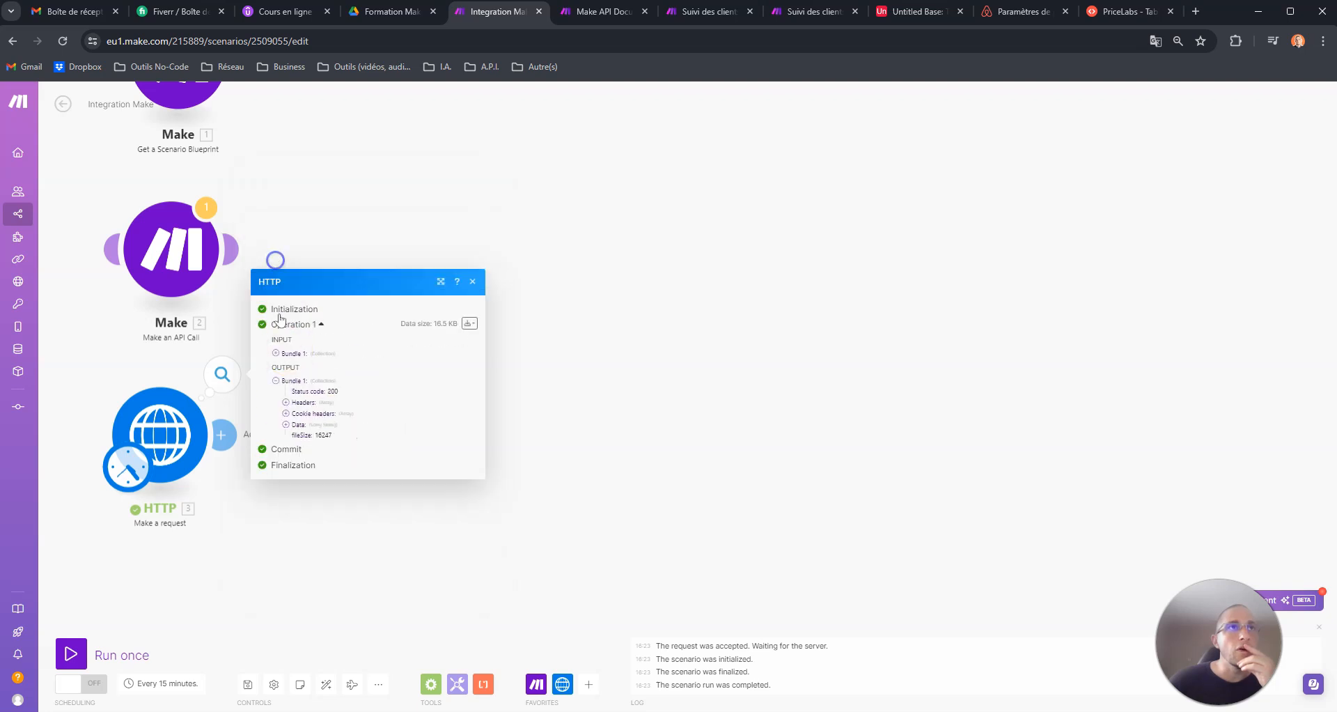
click(286, 426)
scroll(315, 329, down, 20)
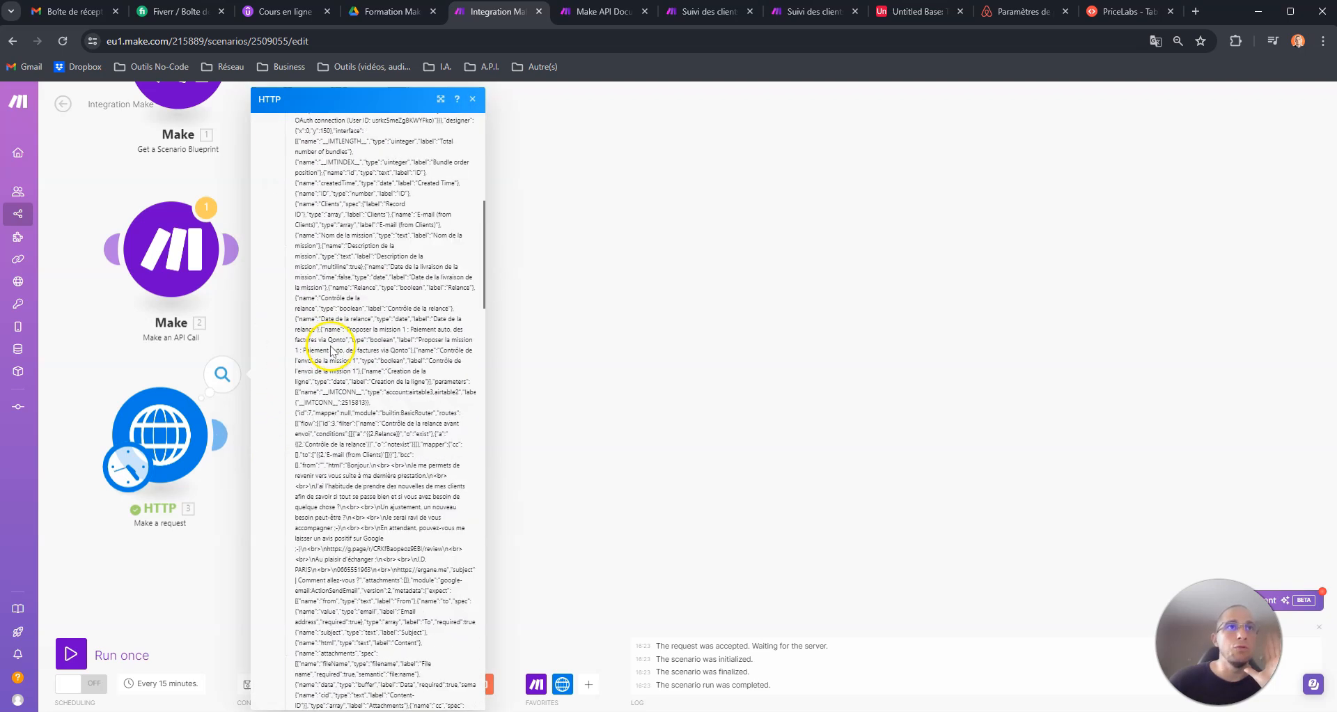
click(636, 295)
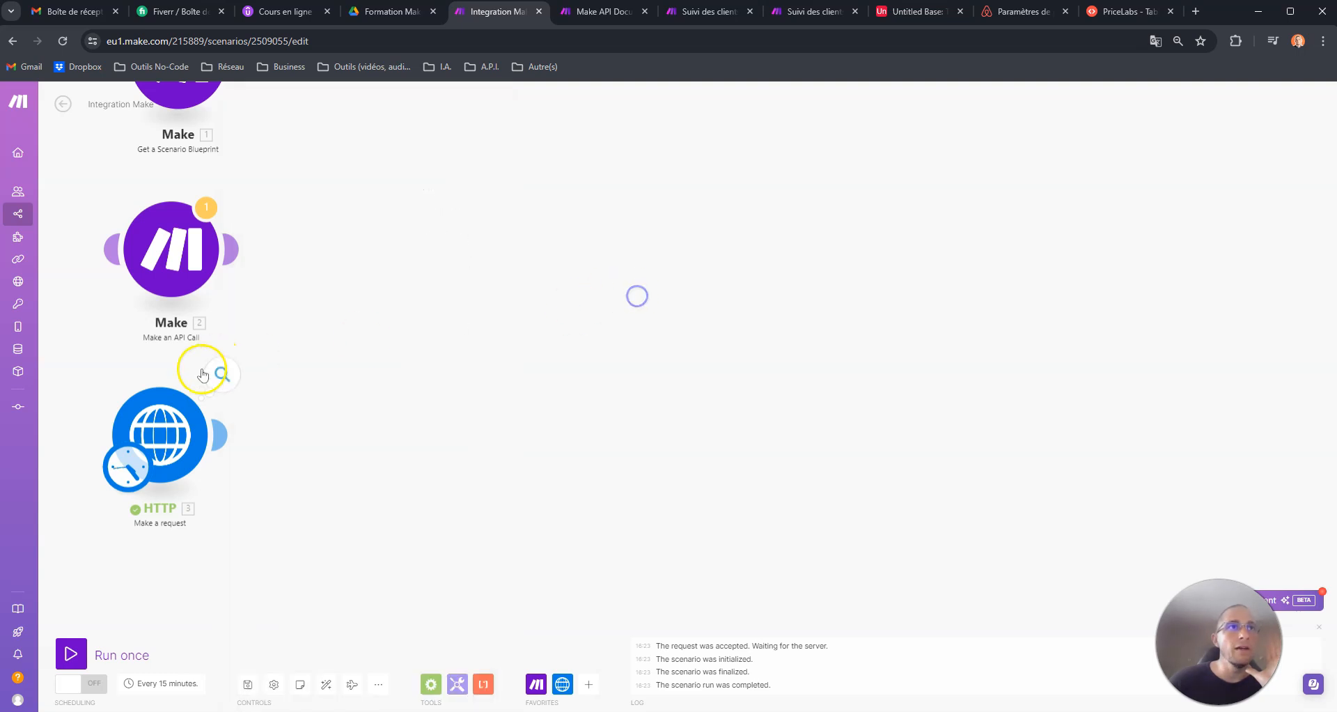
- Set Parse response to Yes in the HTTP module and run the scenario once again
click(160, 428)
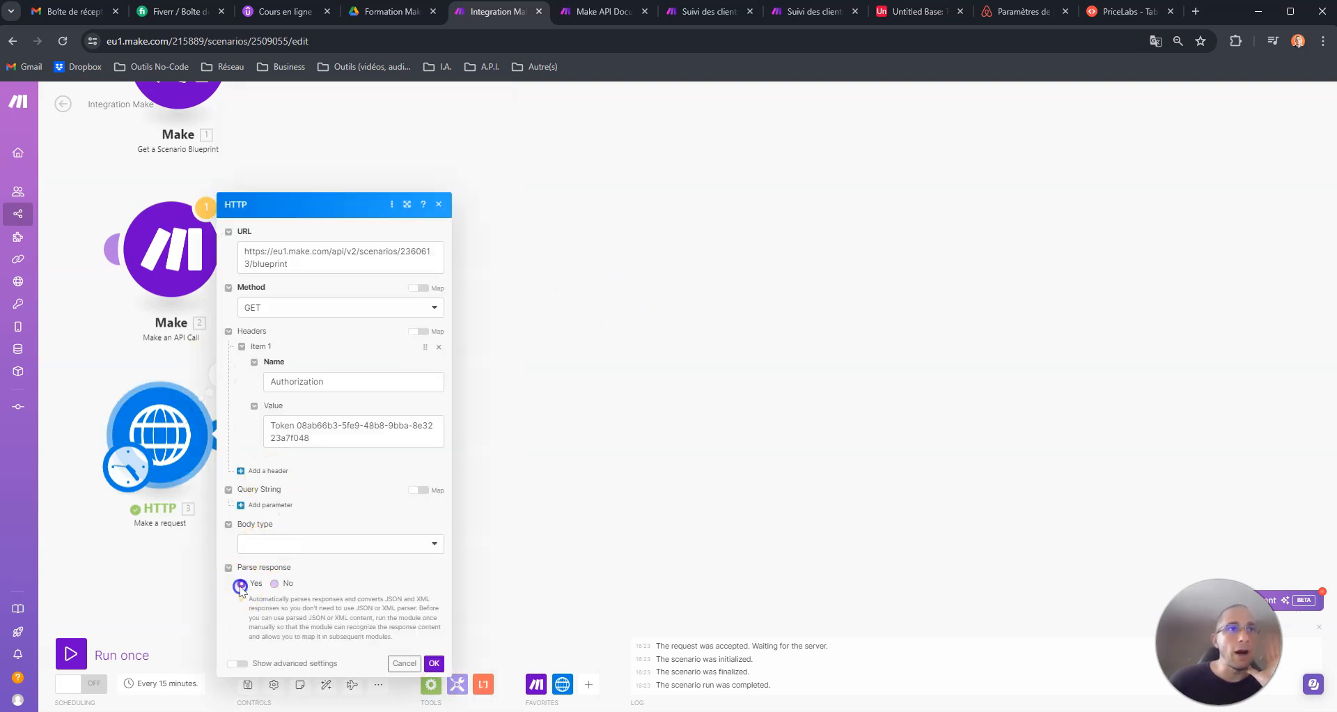
drag(237, 566, 294, 568)
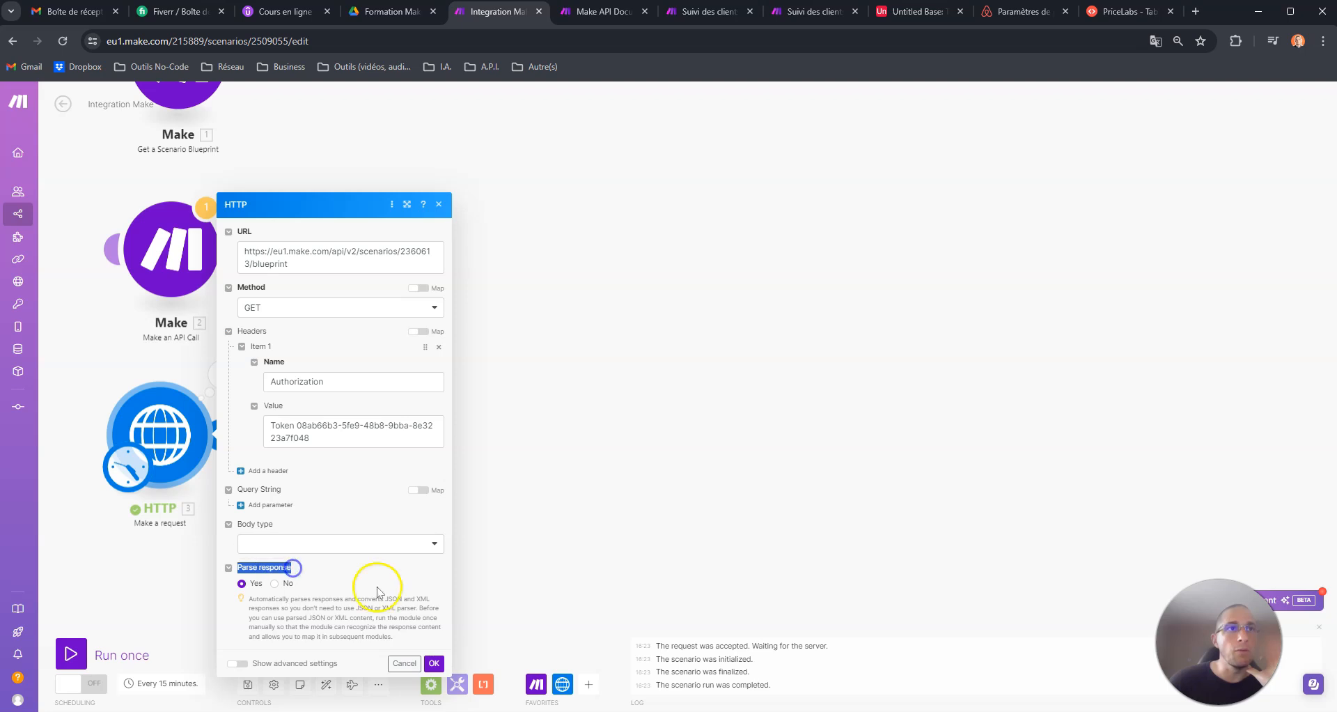
click(433, 663)
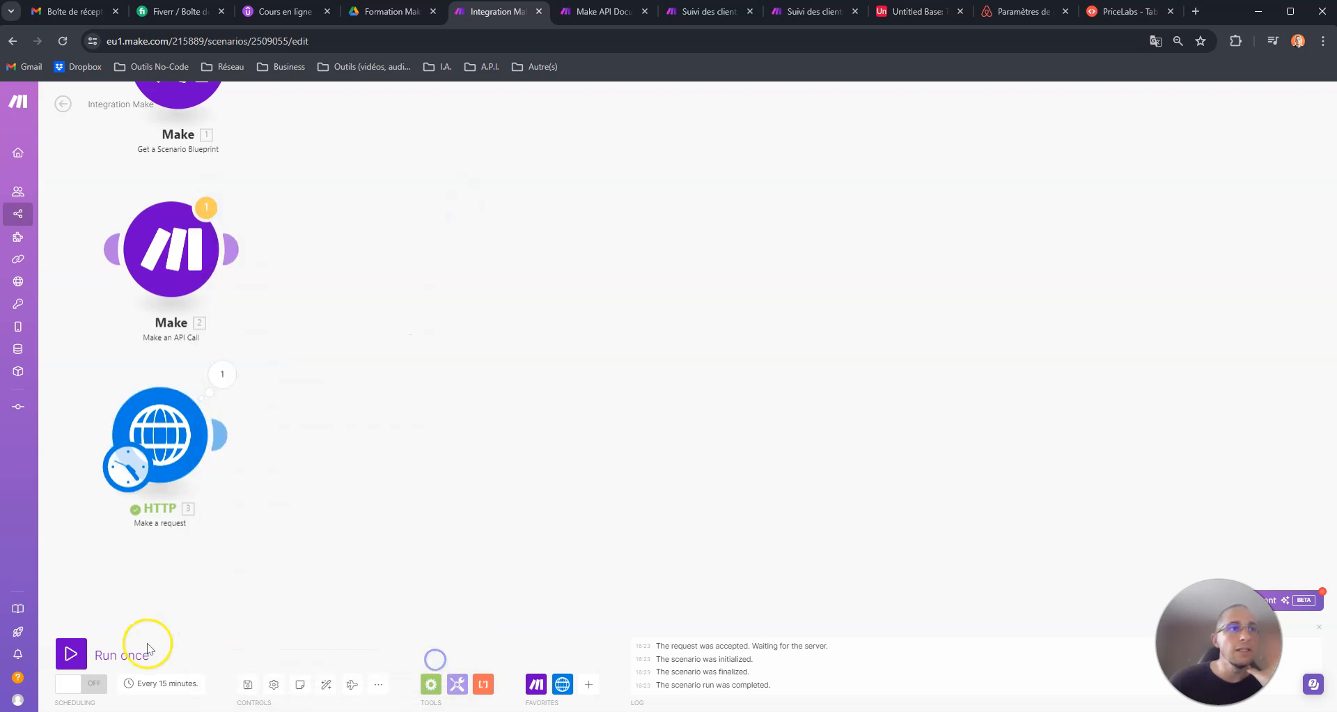
click(85, 642)
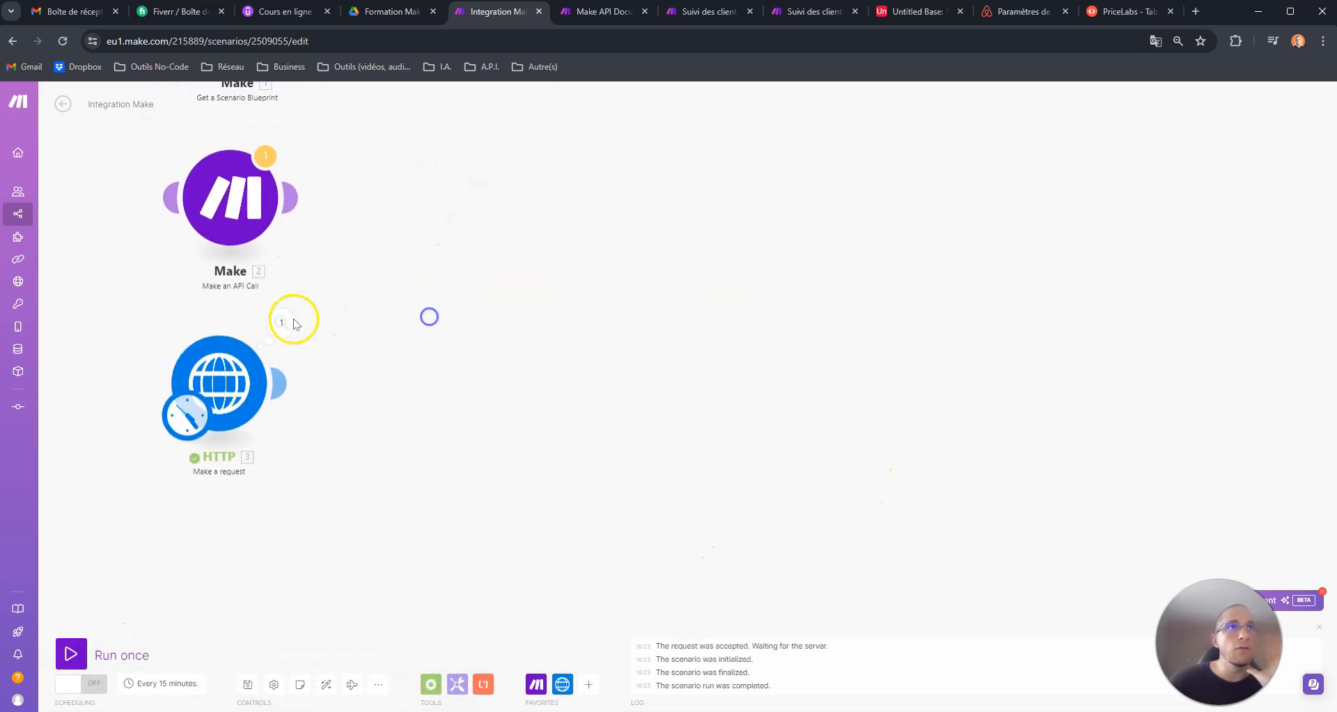
- Examine the HTTP module's parsed response, expanding the blueprint's flow down to the modules in the router's first route
click(298, 324)
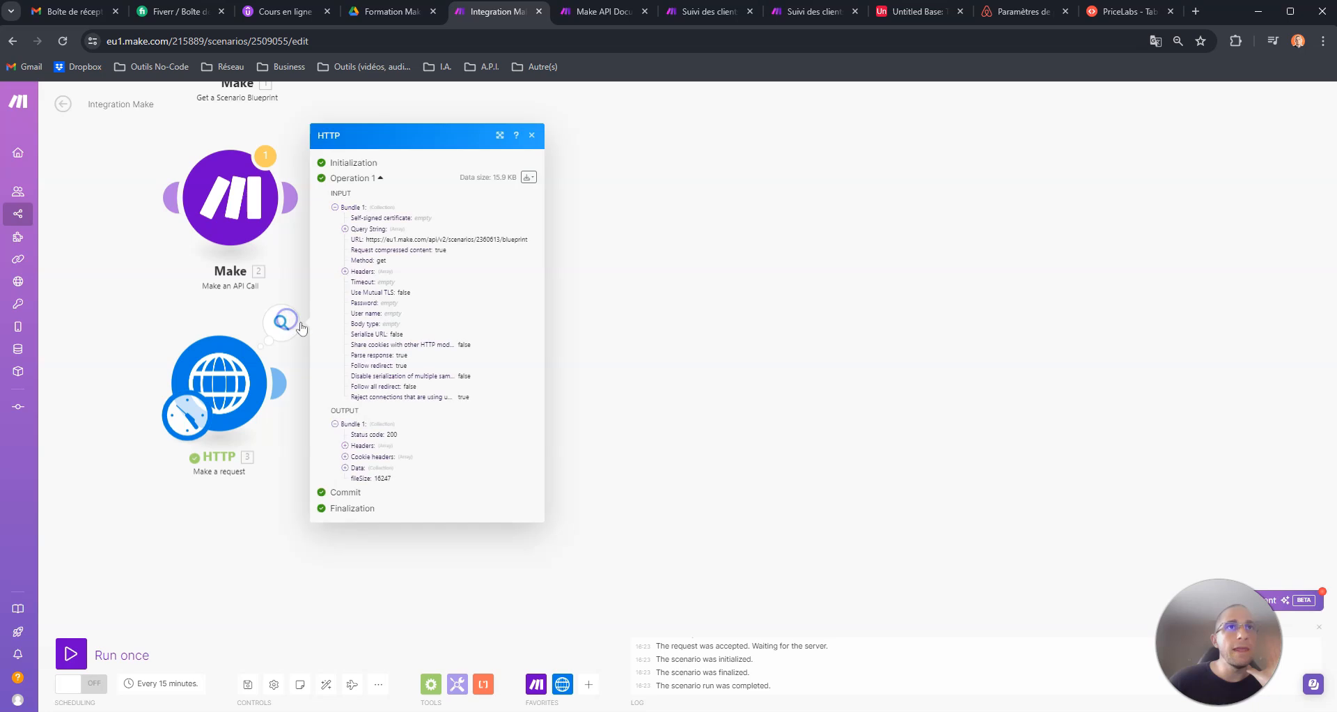
click(335, 207)
click(345, 372)
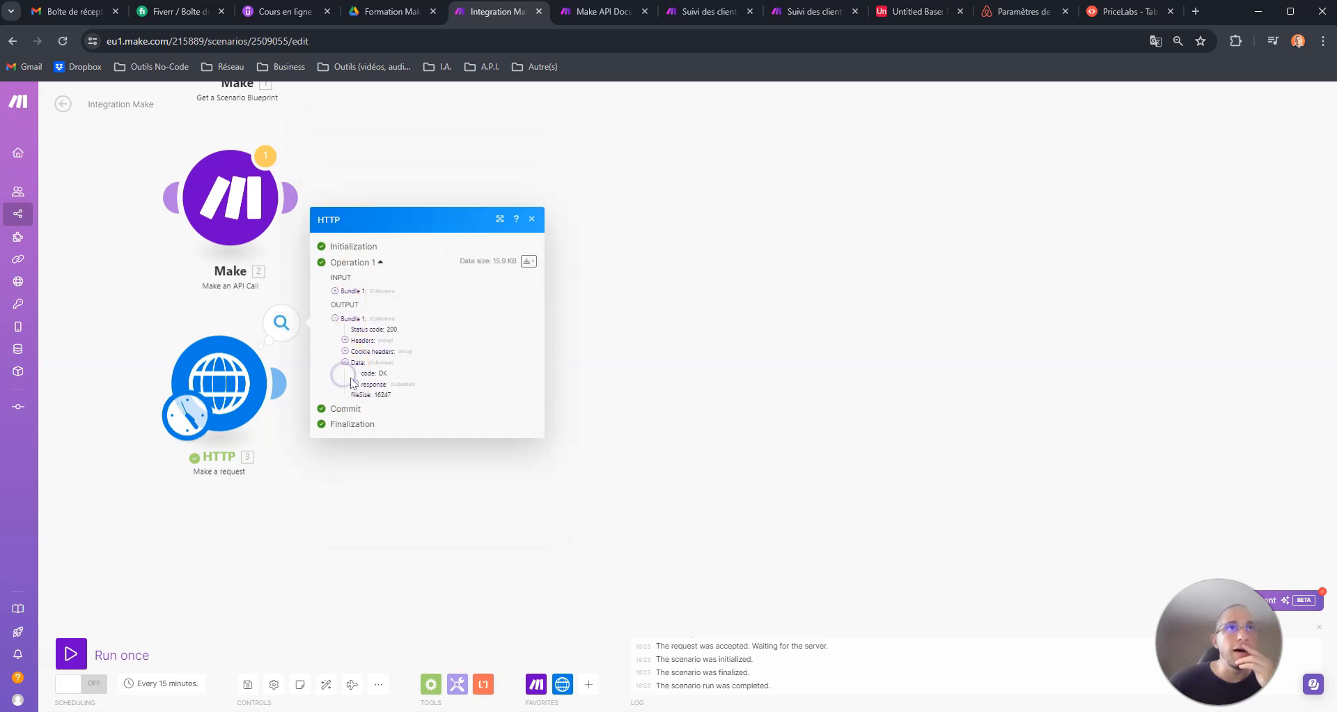
click(355, 383)
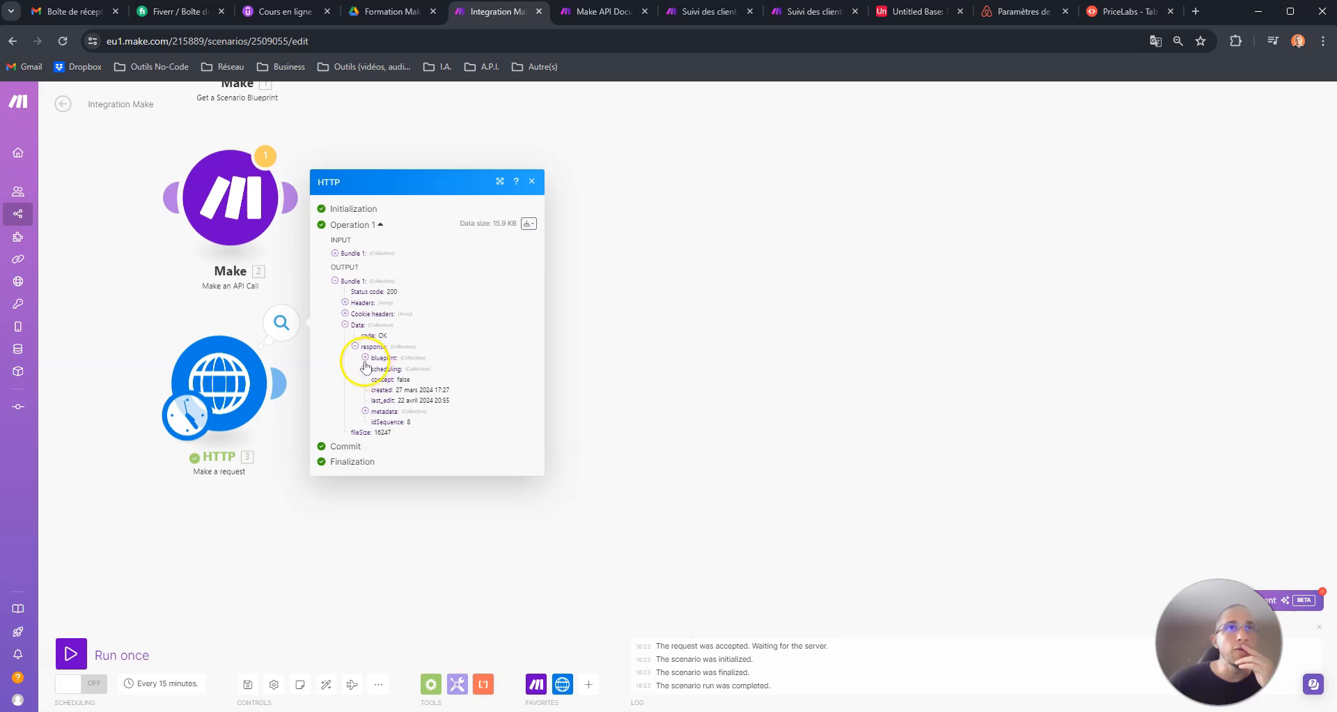
click(365, 358)
click(376, 352)
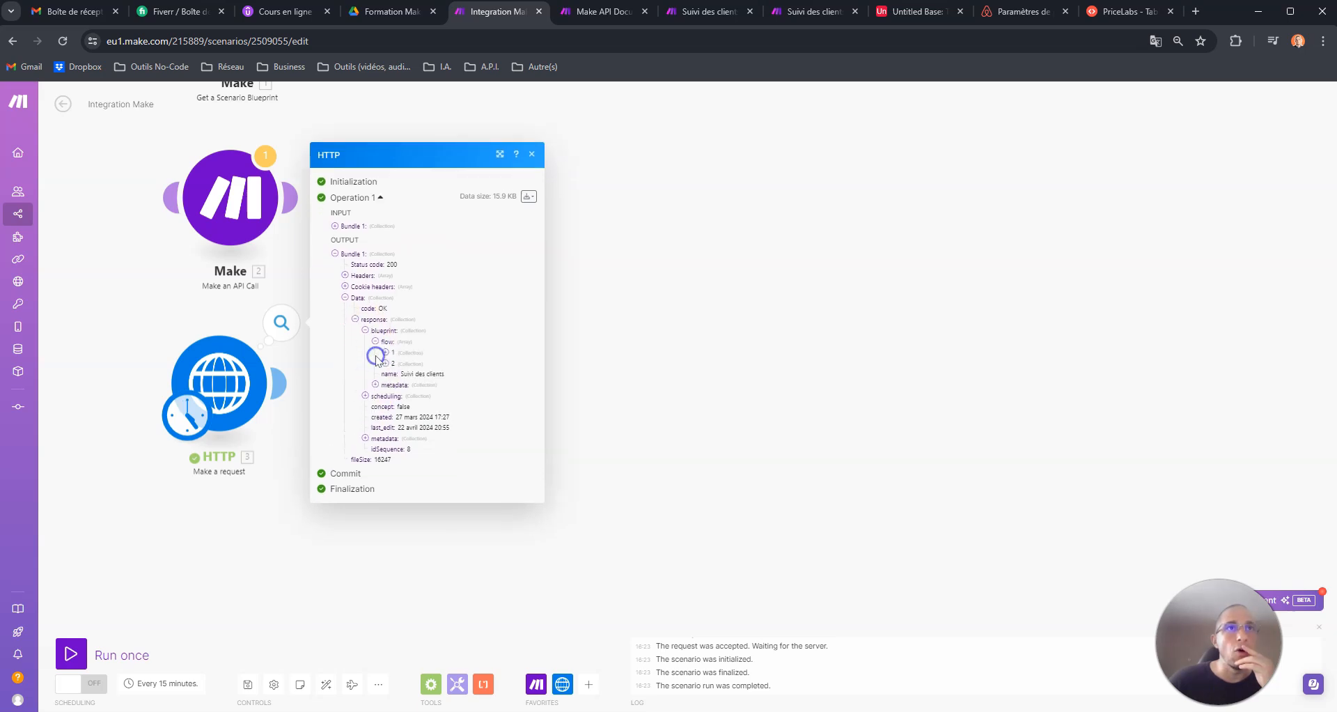
click(385, 352)
click(386, 397)
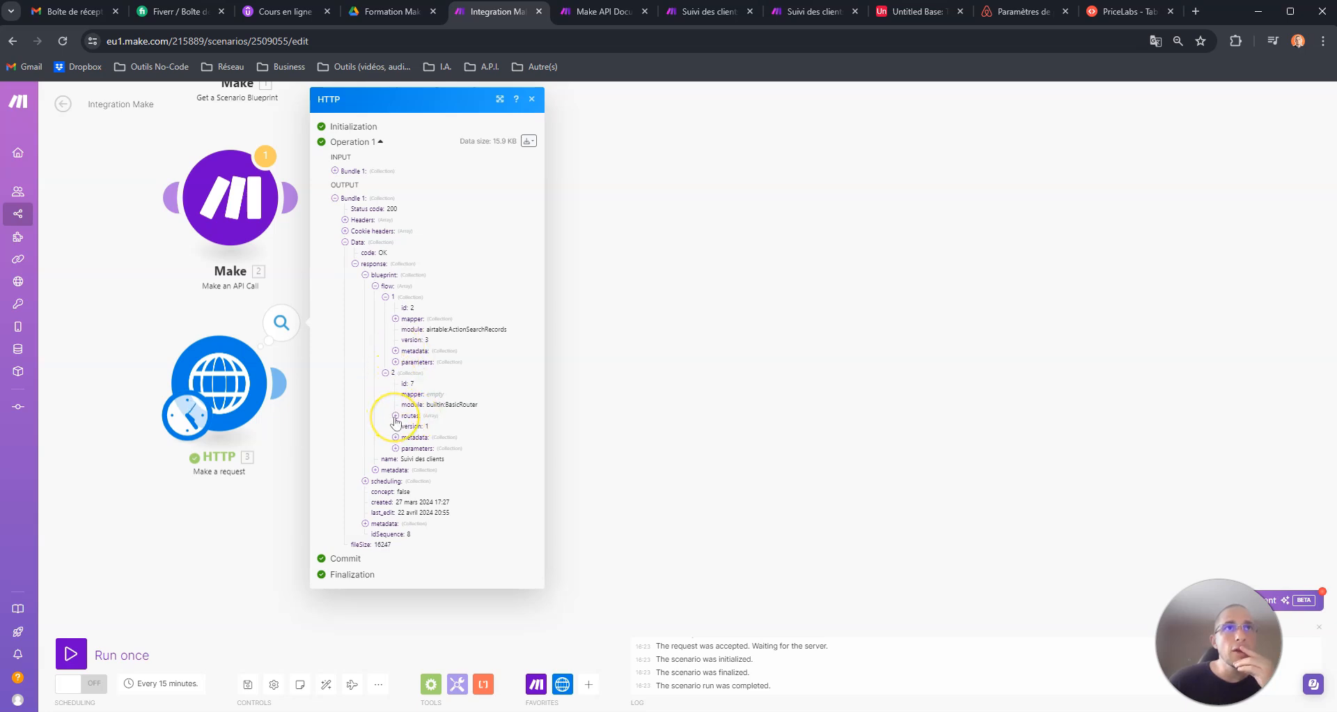
click(395, 416)
click(406, 426)
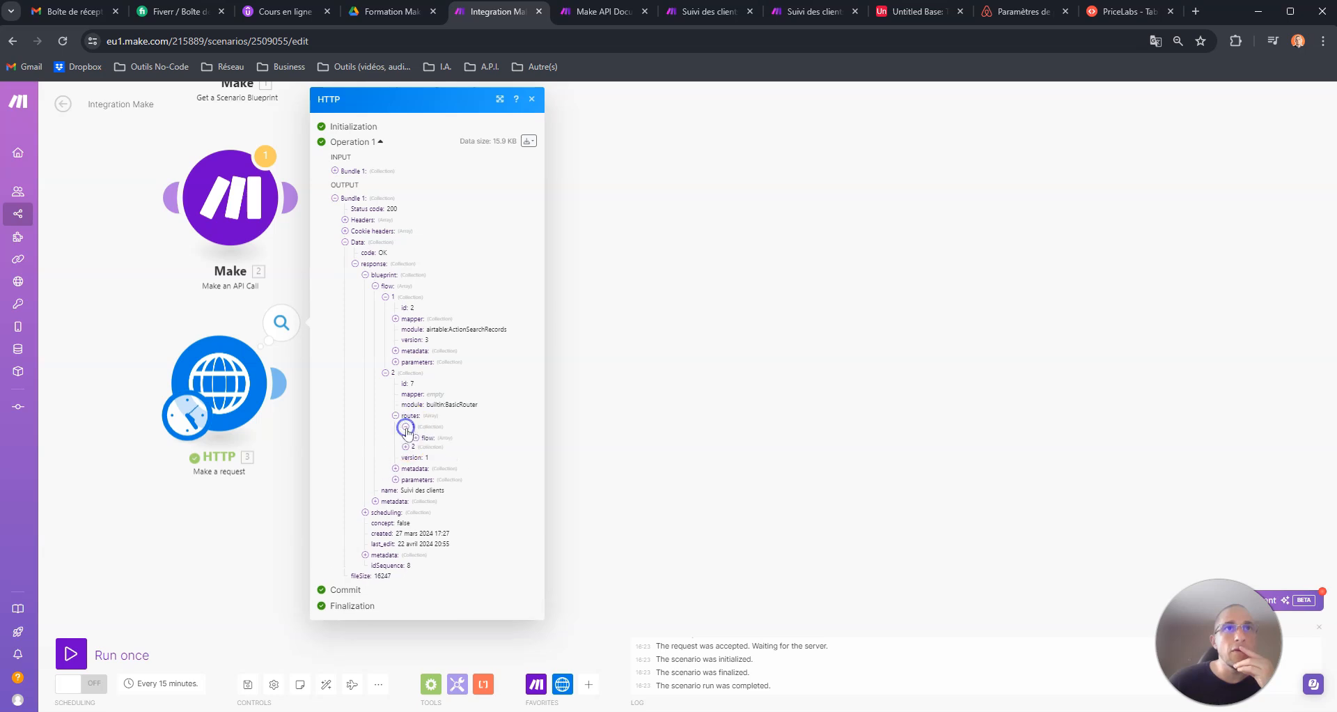
click(415, 437)
click(426, 449)
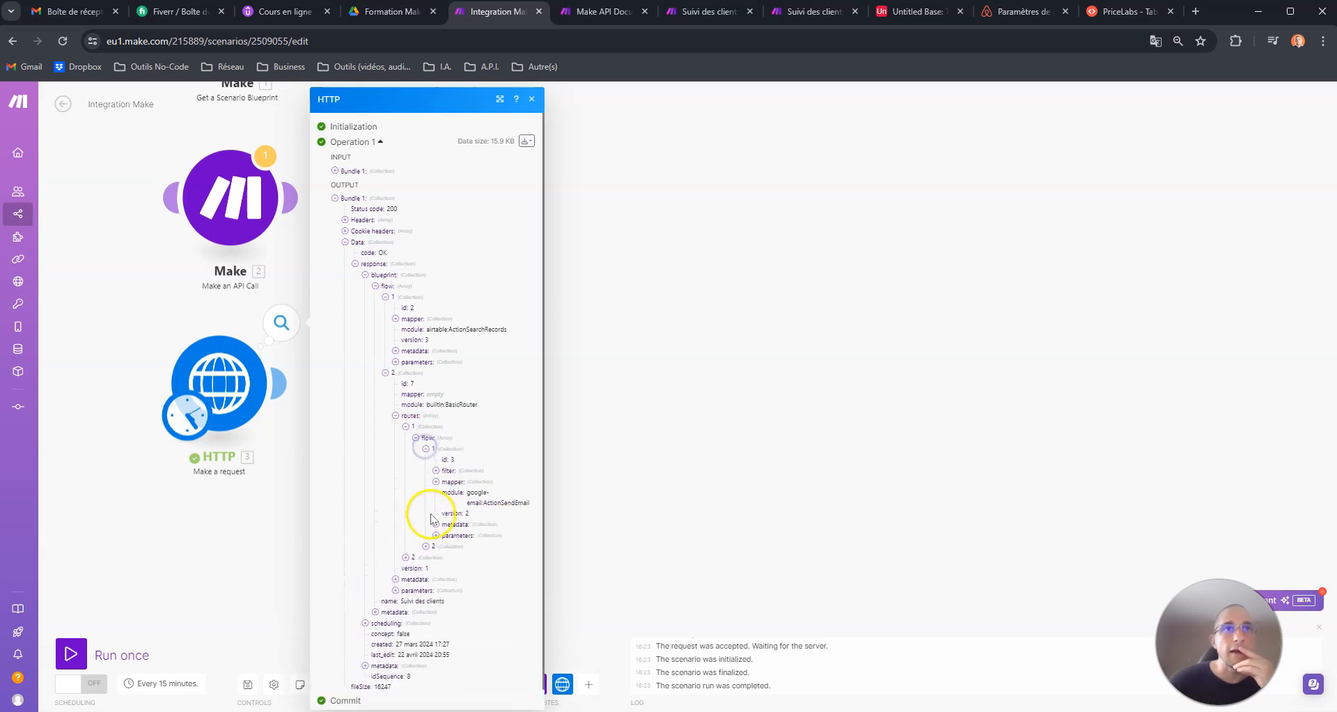
click(426, 546)
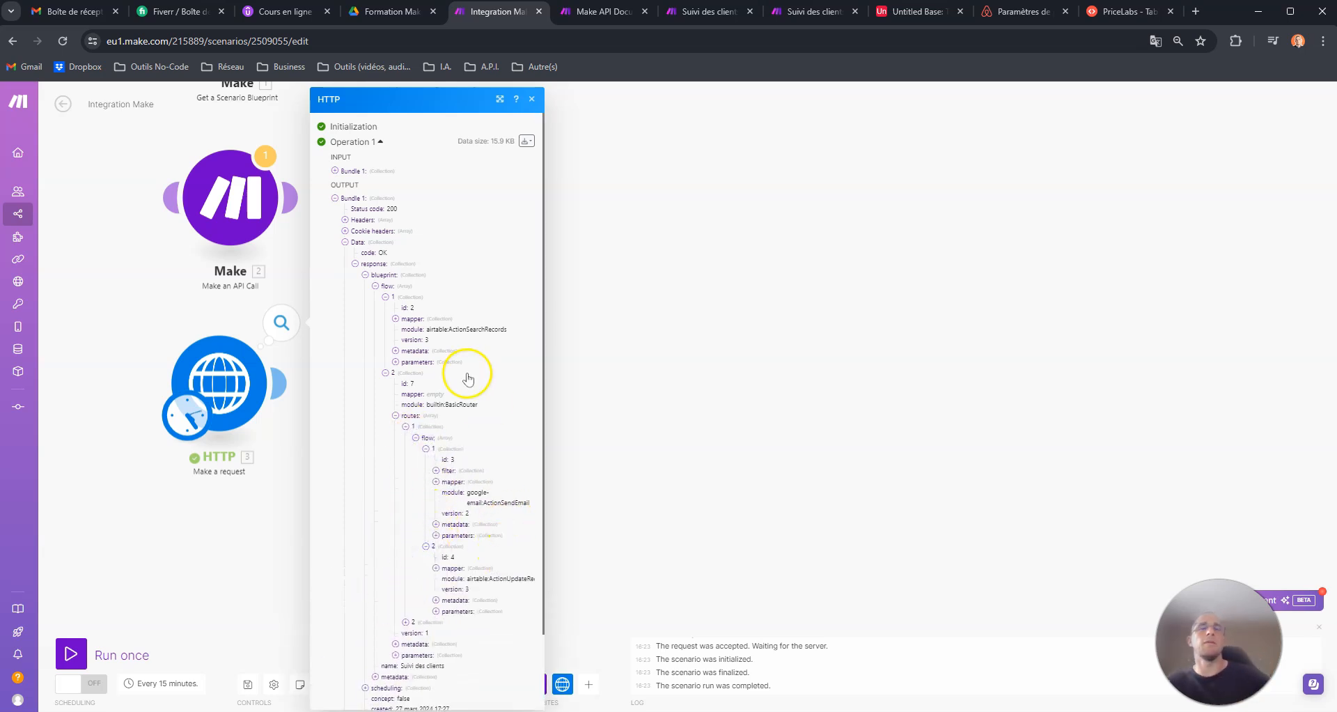
click(671, 250)
drag(614, 207, 606, 313)
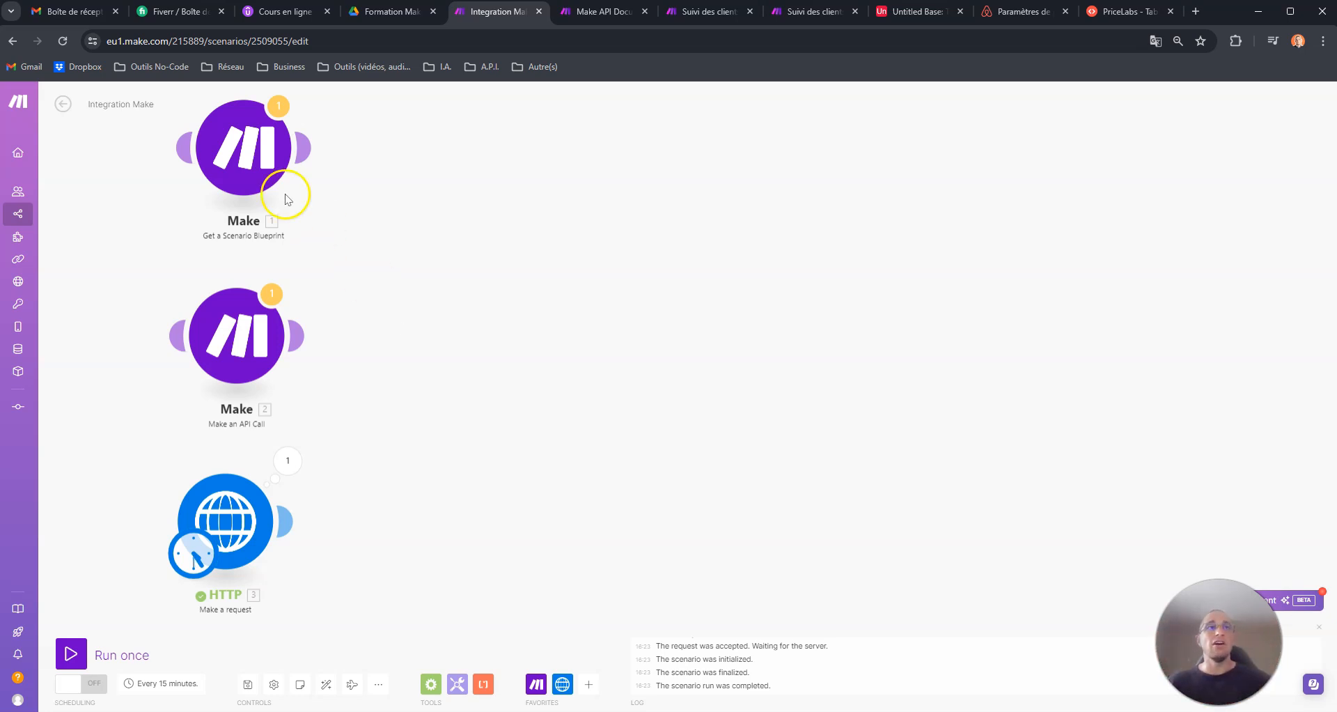
drag(248, 492, 255, 497)
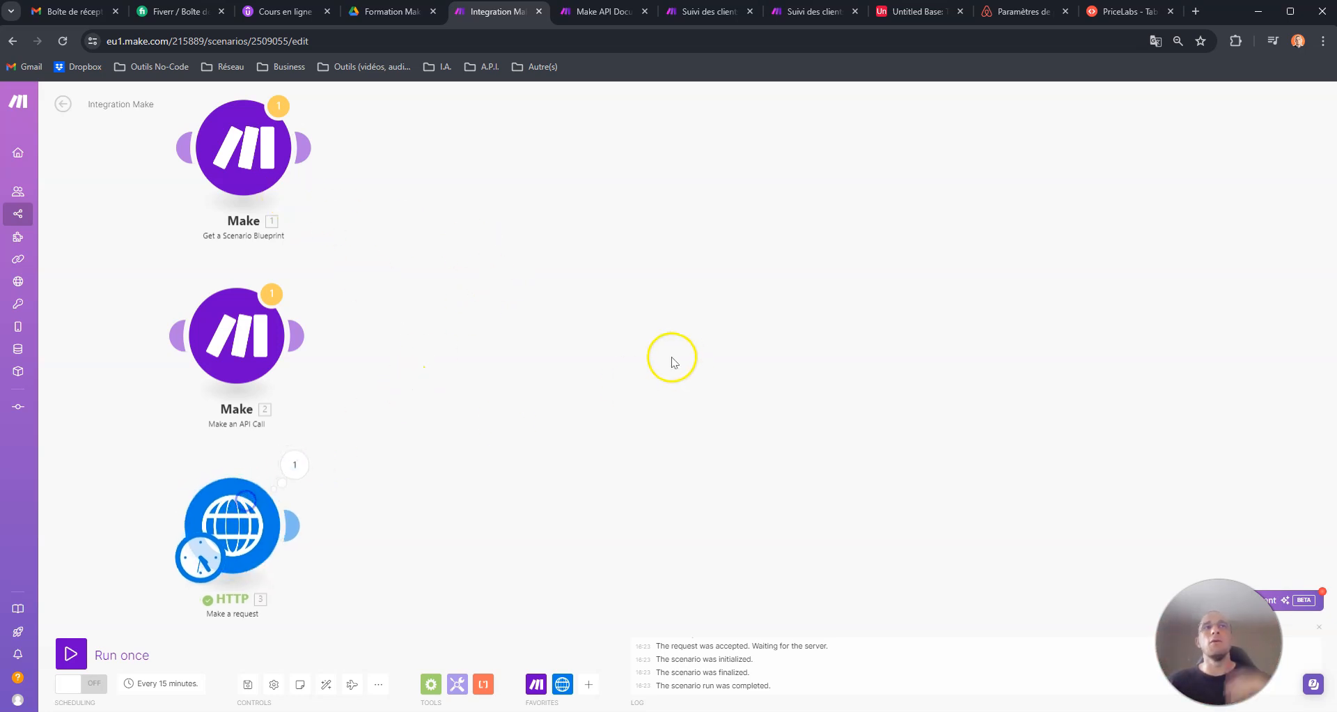
drag(670, 357, 607, 346)
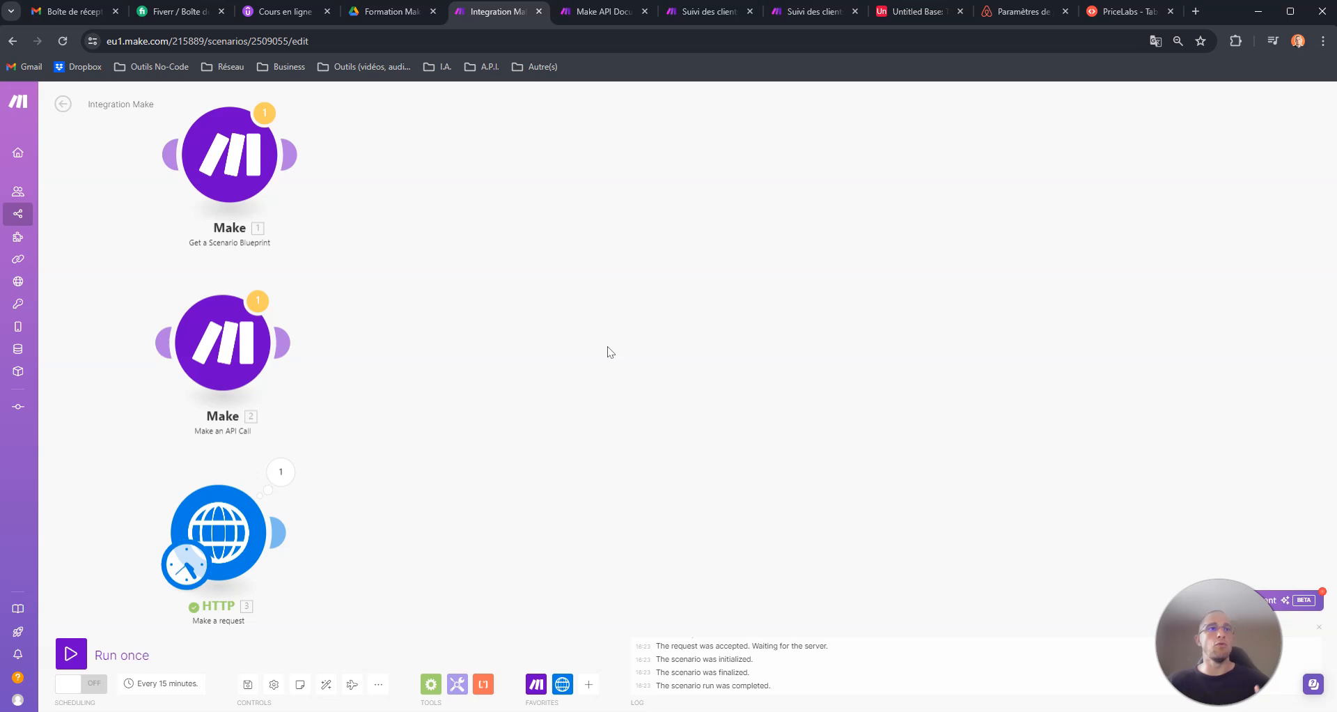
click(614, 14)
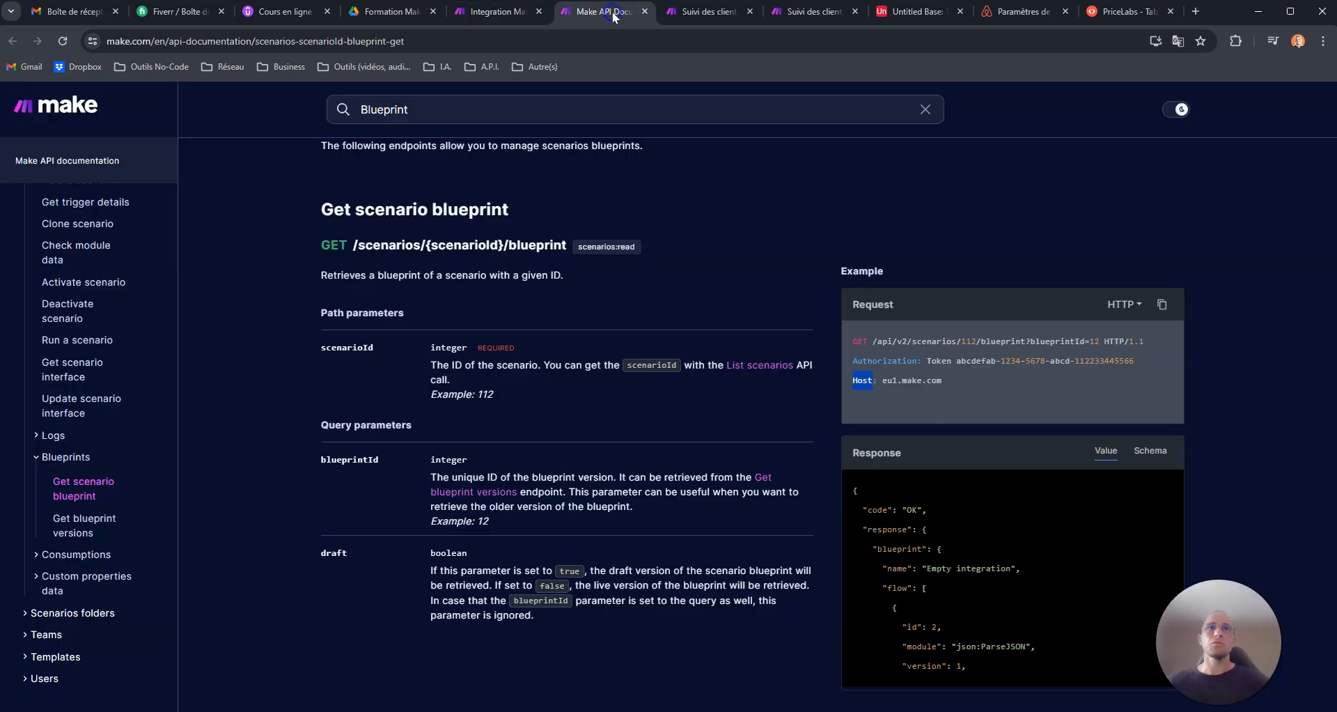
scroll(421, 291, down, 2)
scroll(439, 209, up, 3)
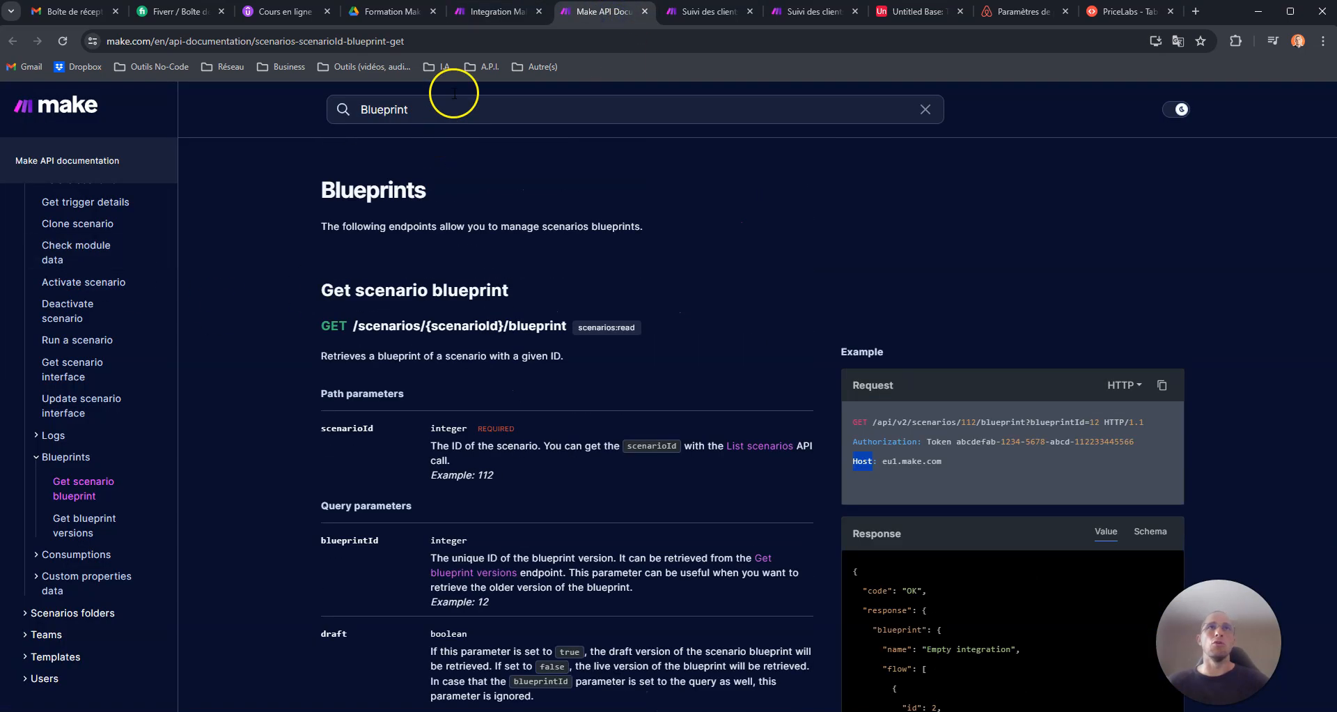
click(497, 12)
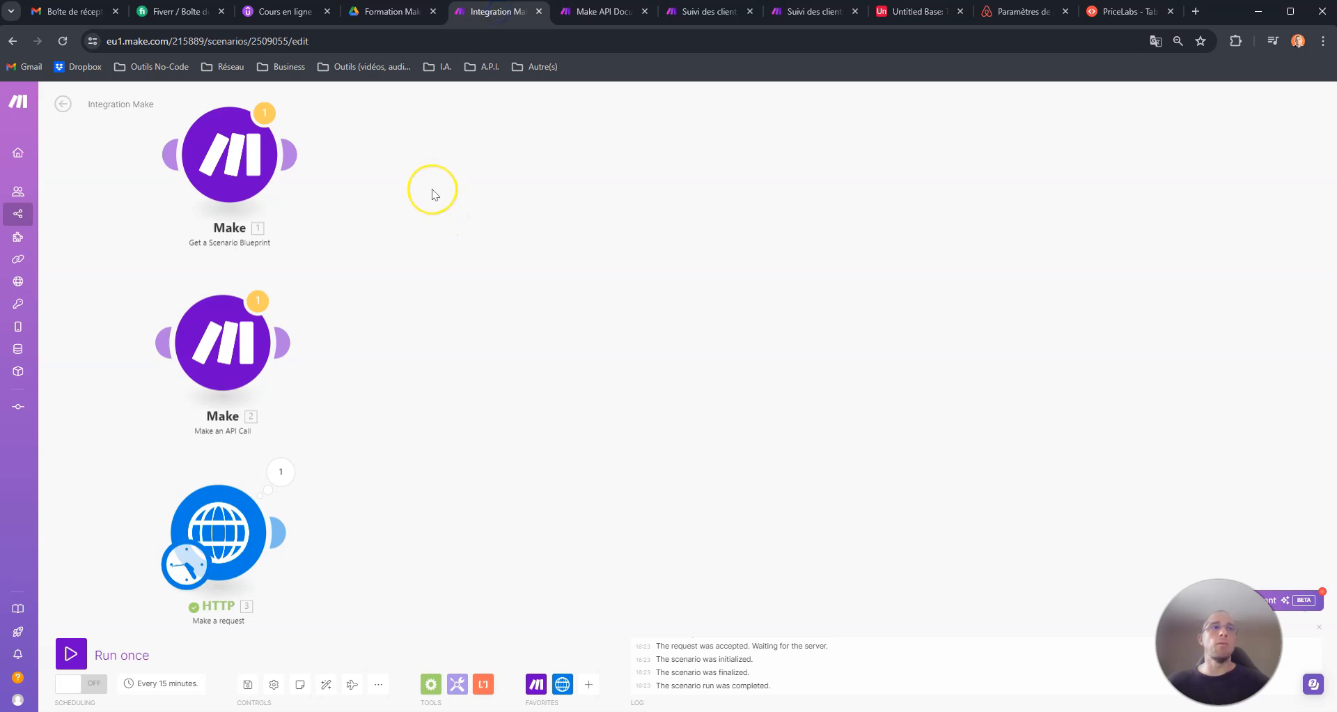